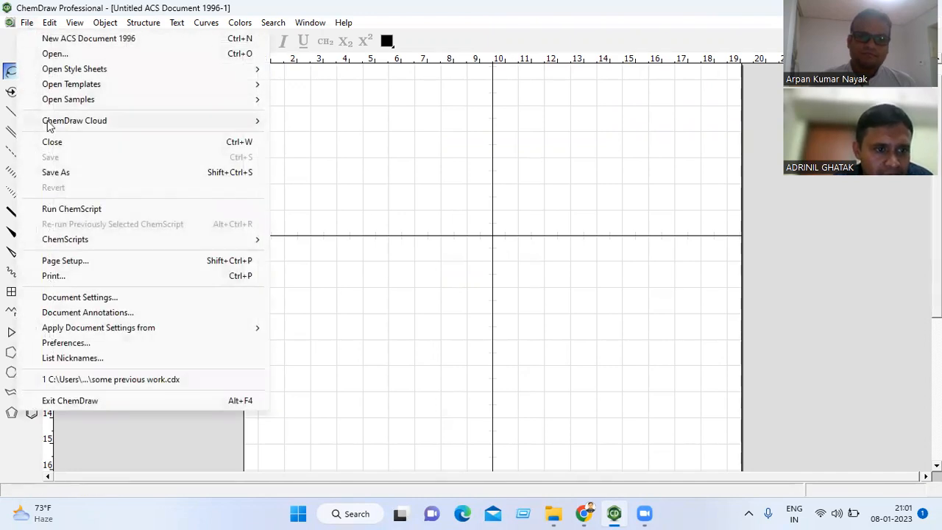
Step: Set the document's page to Legal paper size in Landscape orientation
{"action": "left_click", "coordinate": [65, 262]}
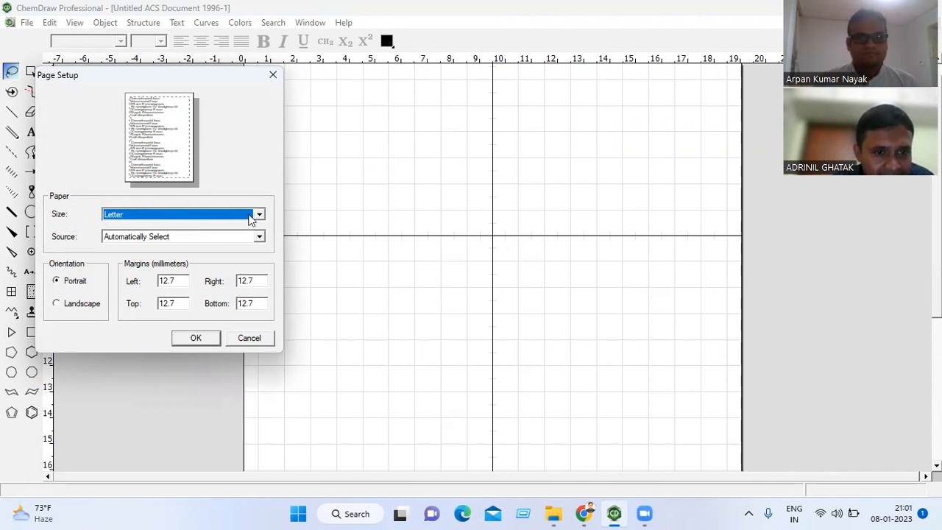
{"action": "left_click", "coordinate": [260, 216]}
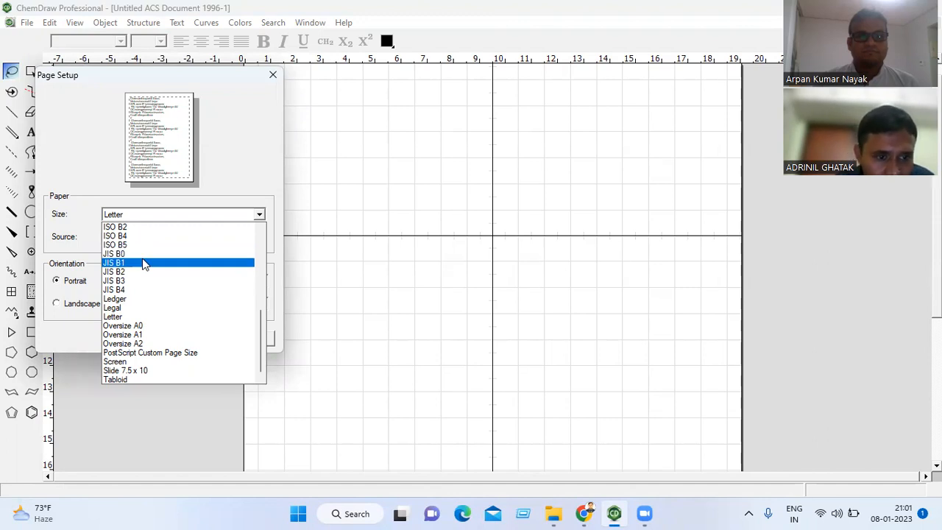
{"action": "left_click", "coordinate": [127, 307]}
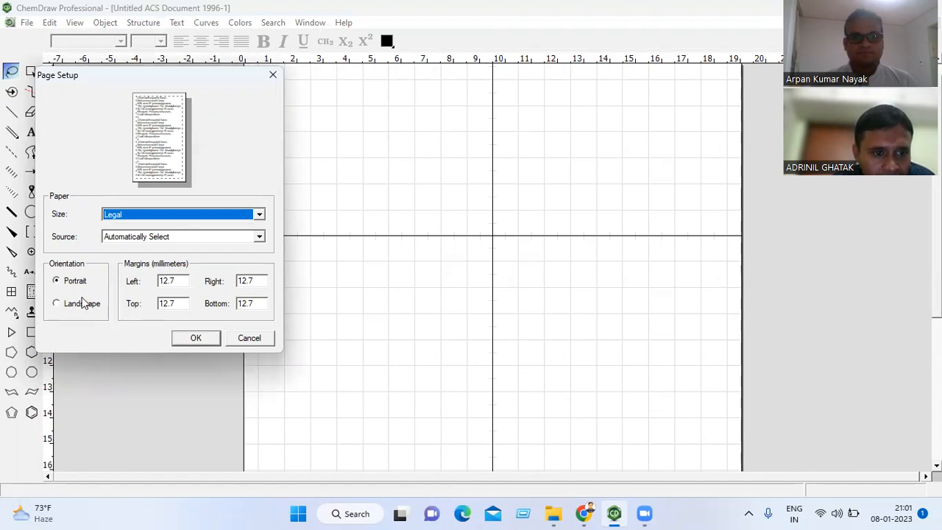
{"action": "left_click", "coordinate": [58, 306]}
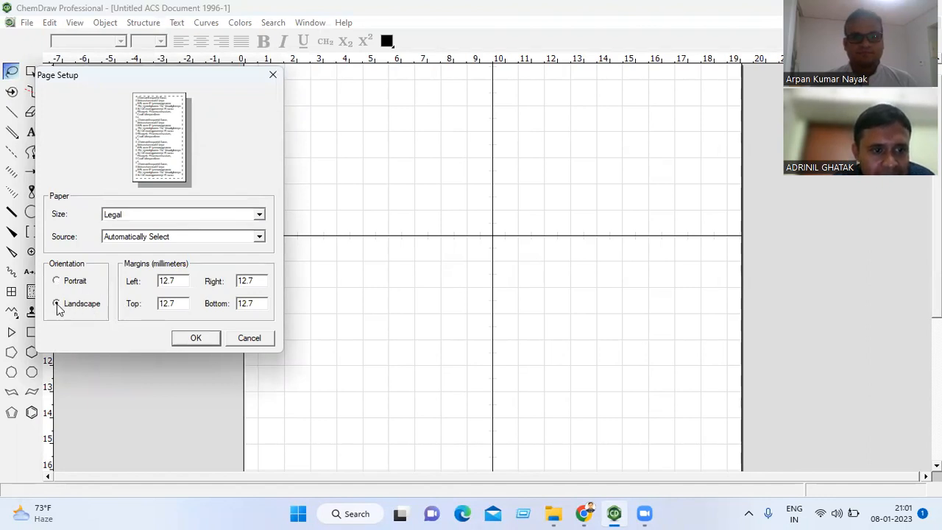
{"action": "left_click", "coordinate": [193, 339]}
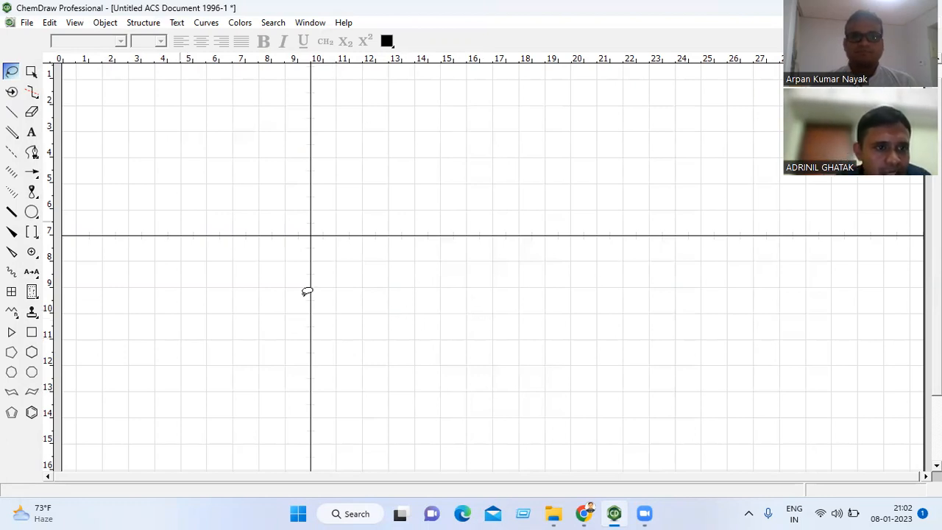
Step: Show the Periodic Table window and move it away from the page's upper-left corner
{"action": "left_click", "coordinate": [51, 28]}
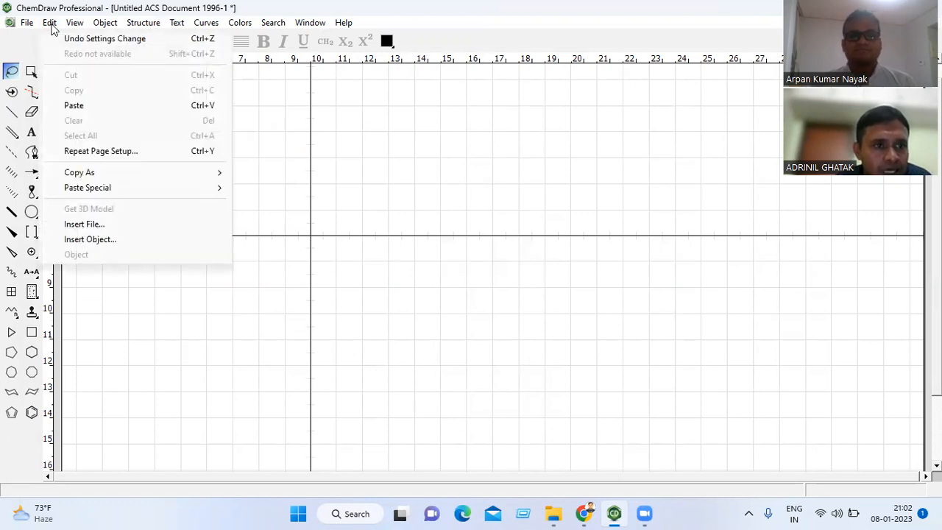
{"action": "mouse_move", "coordinate": [79, 27]}
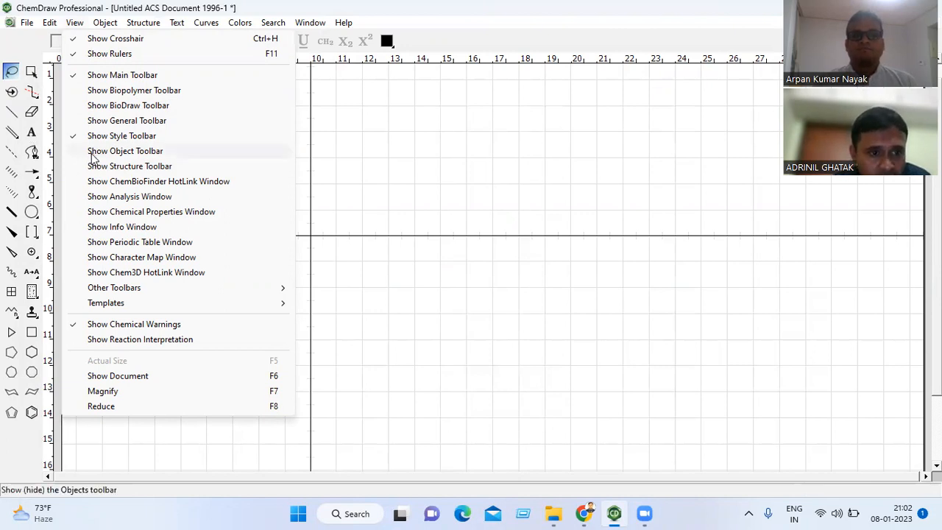
{"action": "left_click", "coordinate": [114, 245]}
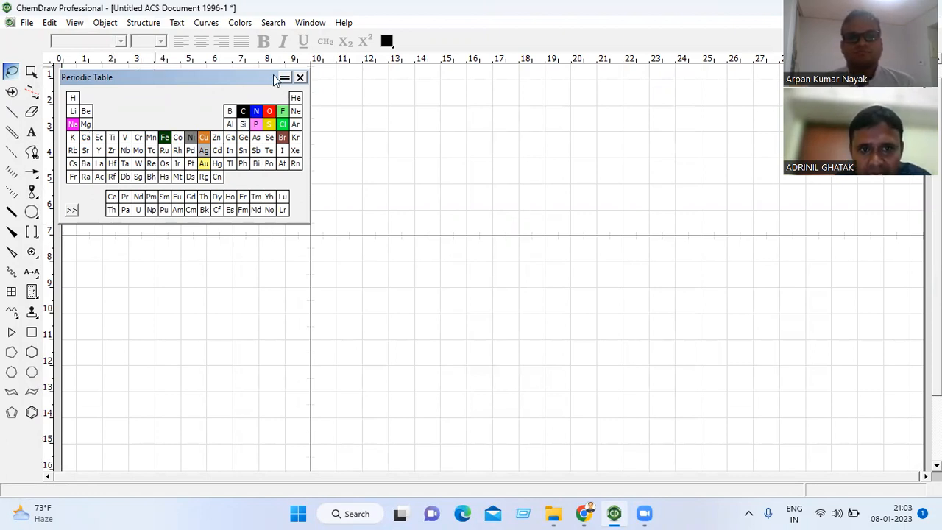
{"action": "left_click_drag", "start_coordinate": [152, 78], "coordinate": [352, 88]}
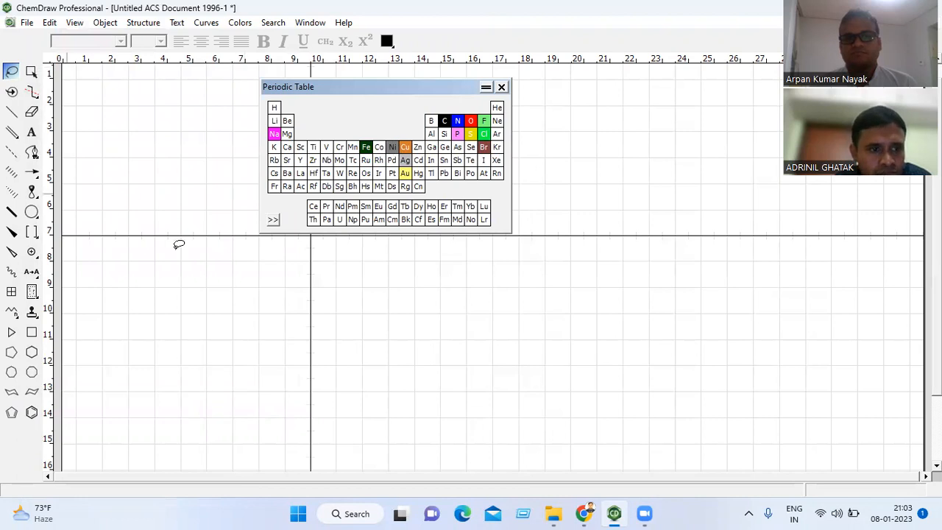
Step: Add a text label on the page below the Periodic Table window and insert the copper symbol Cu
{"action": "left_click", "coordinate": [32, 133]}
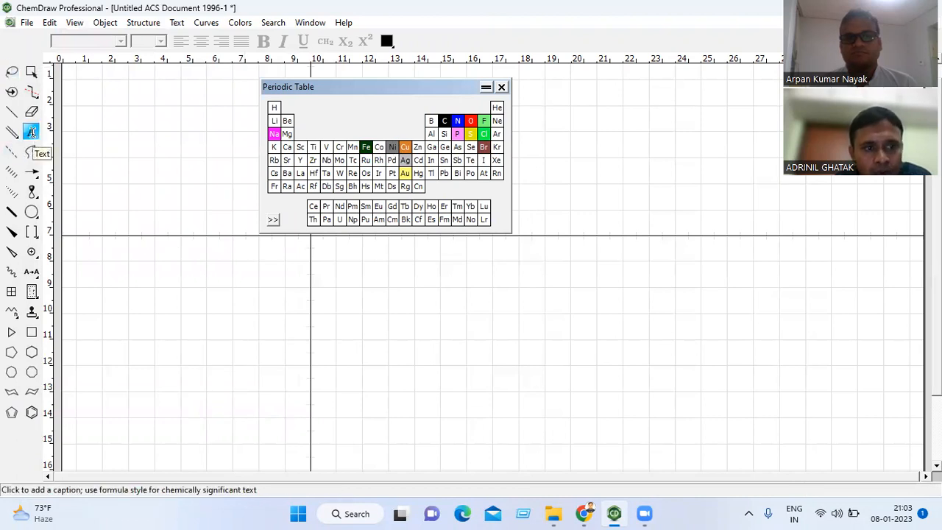
{"action": "left_click", "coordinate": [236, 295]}
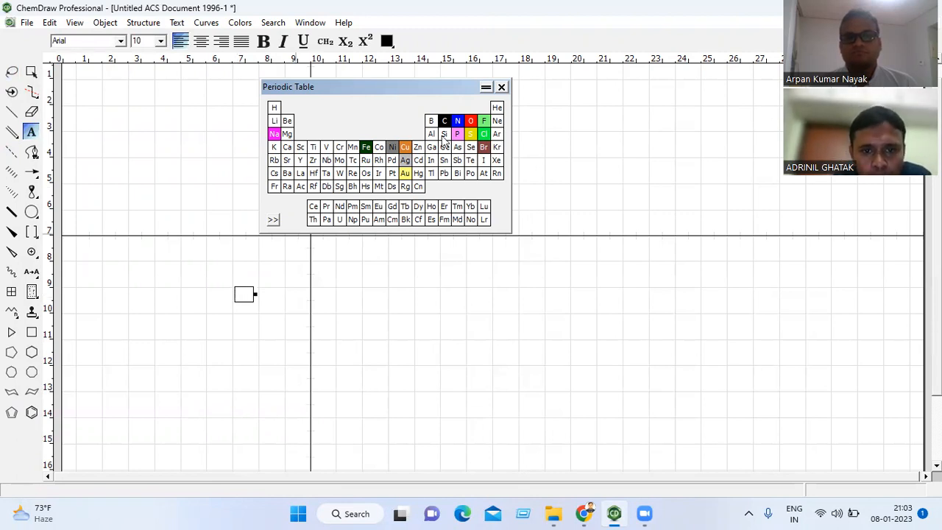
{"action": "left_click", "coordinate": [406, 149]}
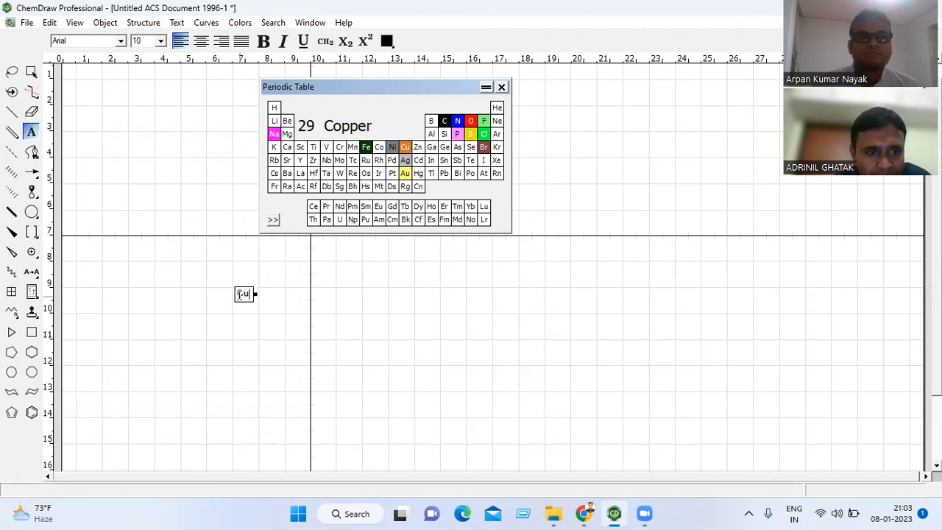
Step: Set the Cu label's font size to 16 and apply that size to the document's atom label settings
{"action": "left_click", "coordinate": [14, 75]}
{"action": "left_click", "coordinate": [161, 42]}
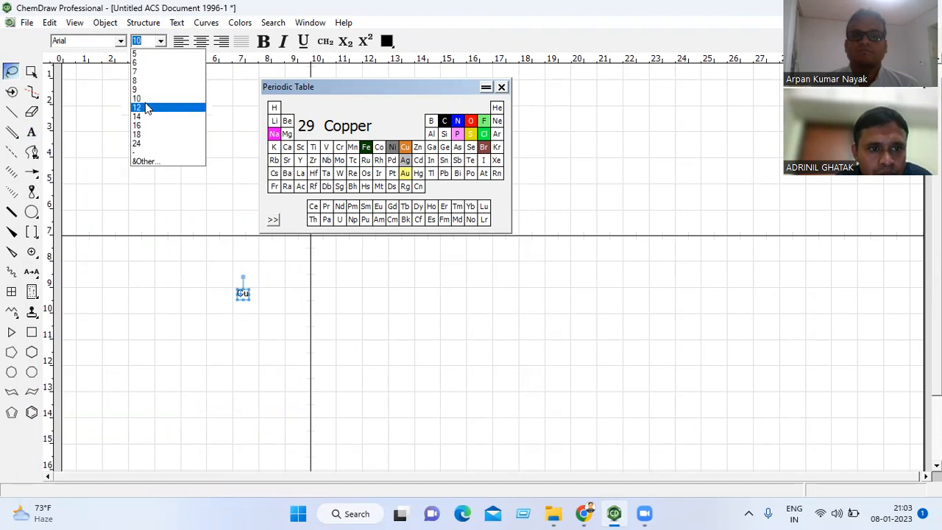
{"action": "left_click", "coordinate": [147, 126]}
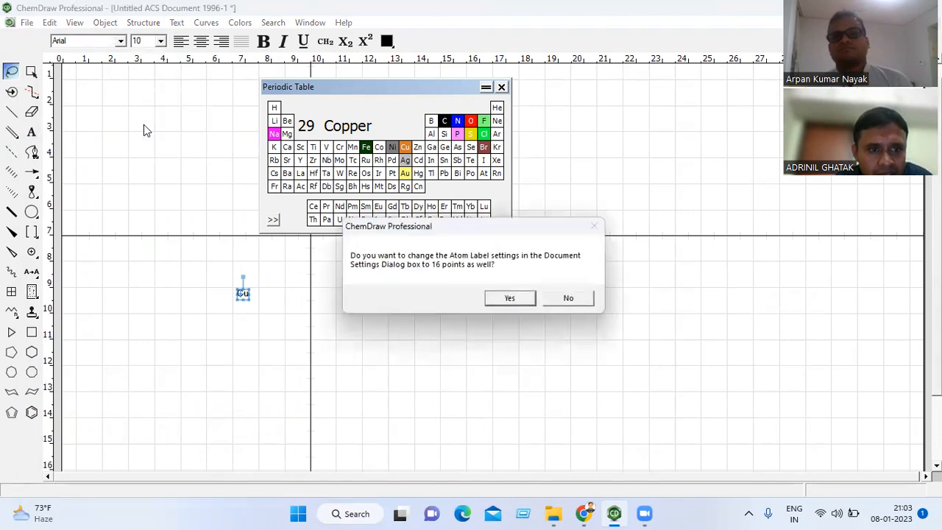
{"action": "left_click", "coordinate": [515, 297]}
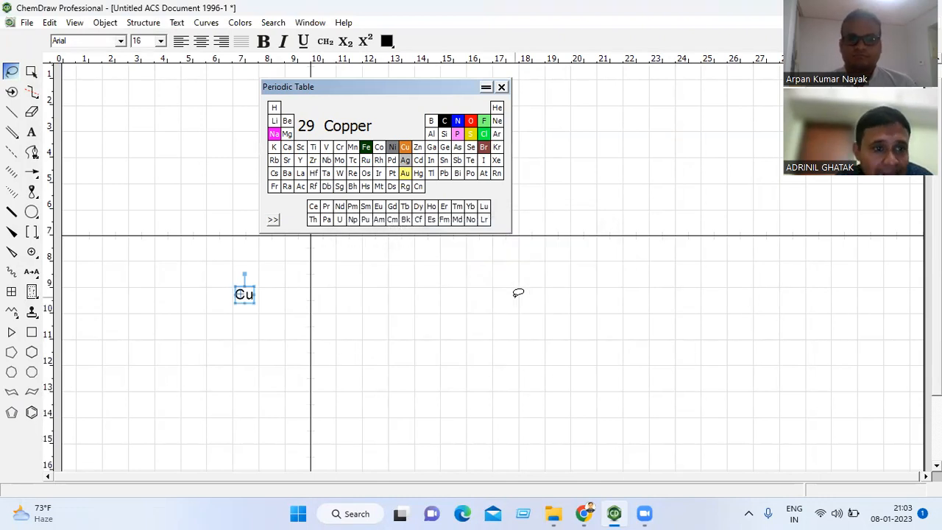
Step: Draw a horizontal solid bond from the Cu label to a second Cu atom and close the Periodic Table window
{"action": "left_click", "coordinate": [8, 114]}
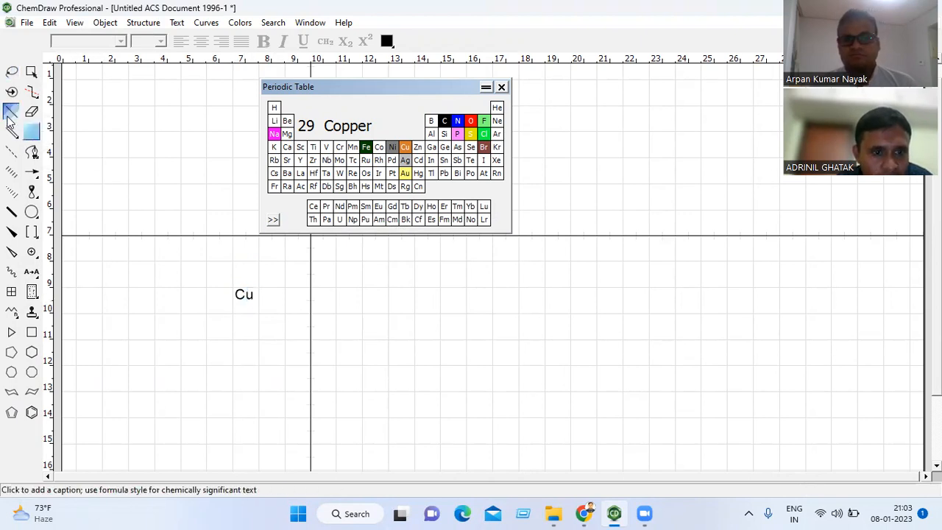
{"action": "left_click_drag", "start_coordinate": [245, 299], "coordinate": [279, 295]}
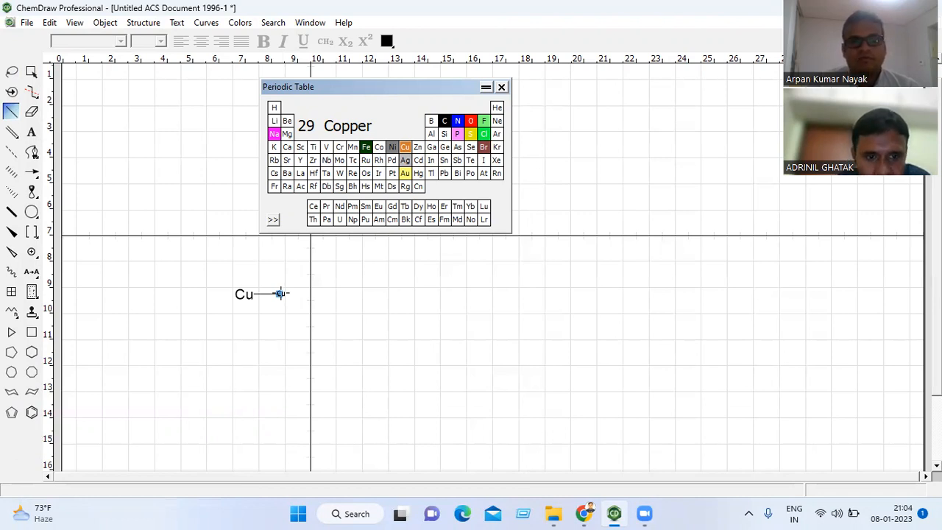
{"action": "left_click", "coordinate": [279, 294]}
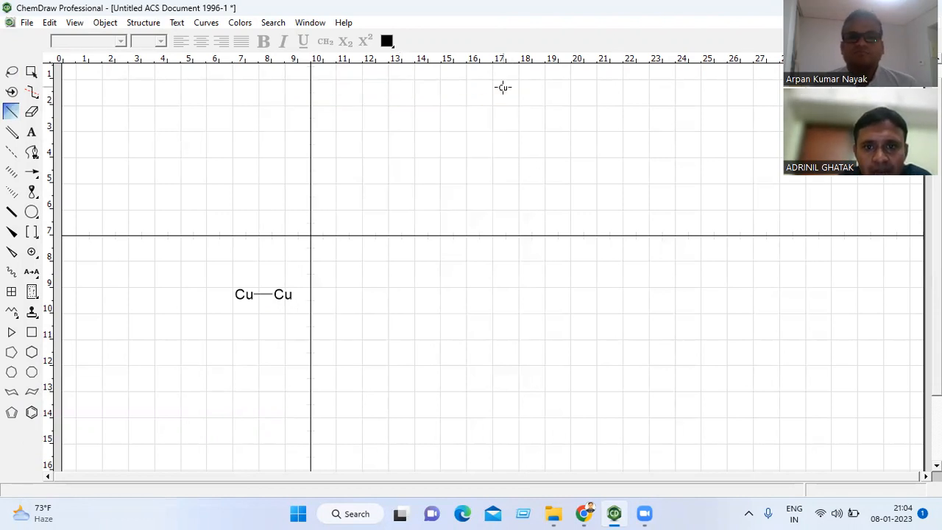
{"action": "left_click", "coordinate": [501, 88]}
Step: Insert the Greek letter α from the Symbol character map as text in the page's upper area, then close the map
{"action": "left_click", "coordinate": [76, 23]}
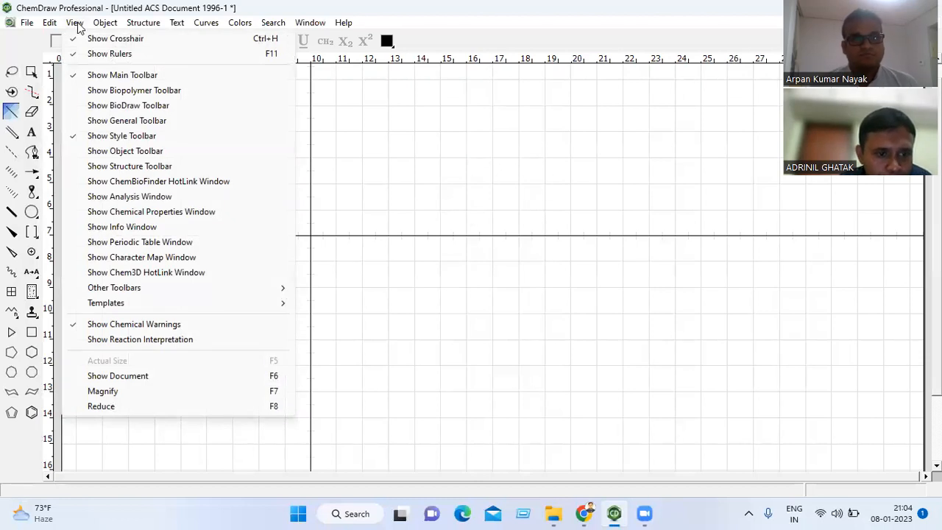
{"action": "left_click", "coordinate": [134, 257]}
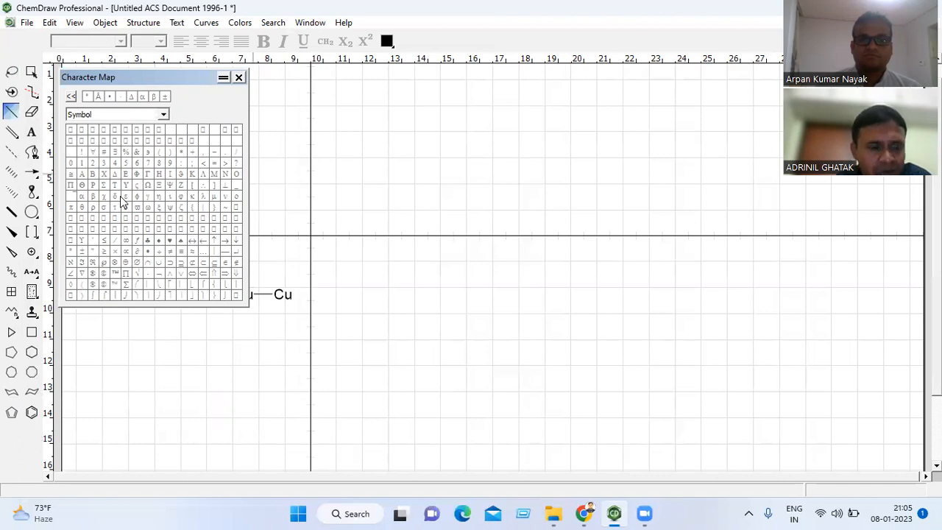
{"action": "left_click", "coordinate": [29, 131]}
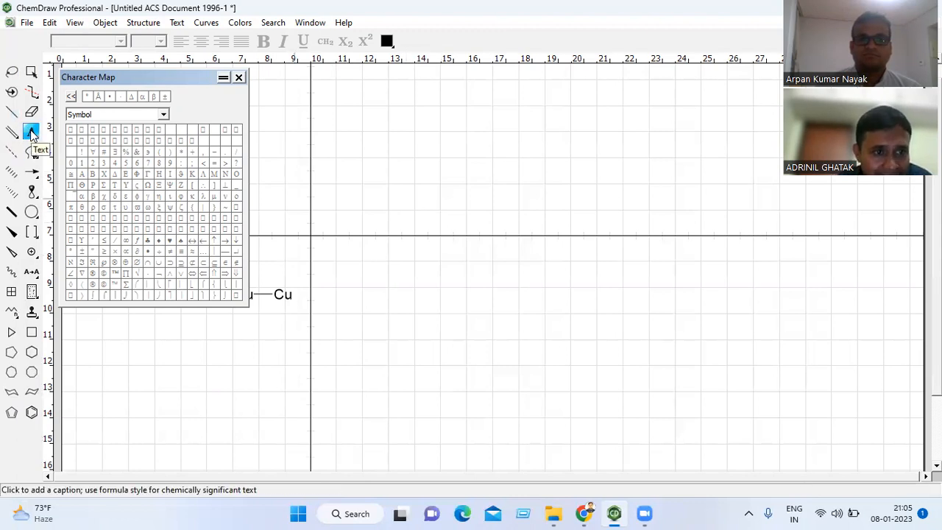
{"action": "left_click", "coordinate": [356, 176]}
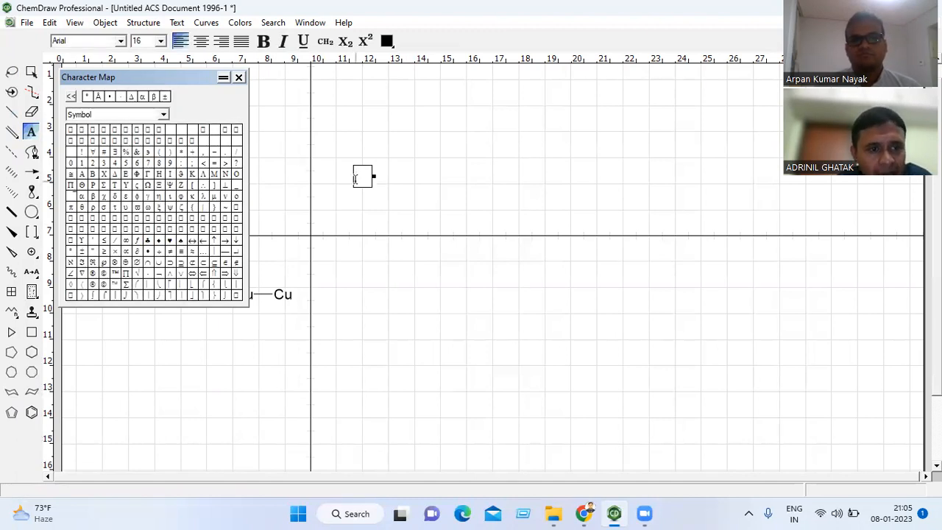
{"action": "left_click", "coordinate": [81, 196]}
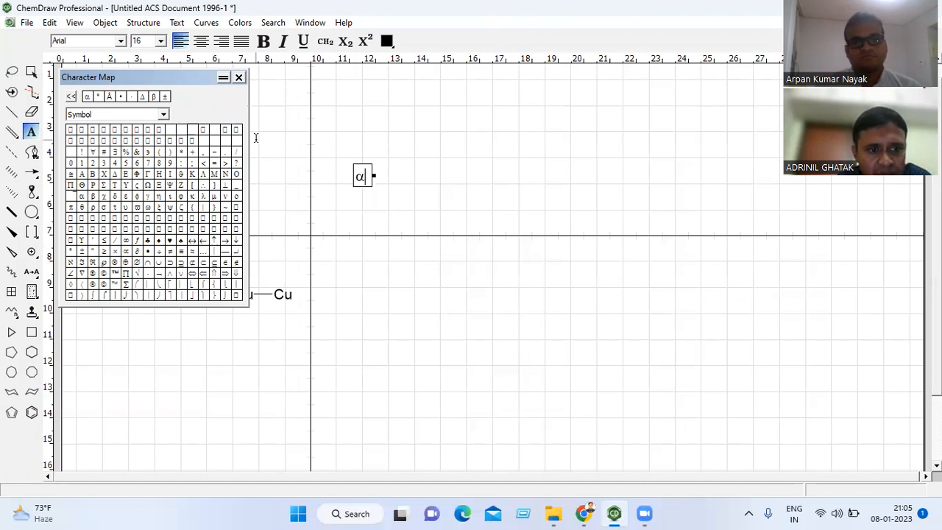
{"action": "left_click", "coordinate": [238, 77]}
Step: Place the isoleucine (Ile) template from Amino Acid Side Chains in the page's upper-left area and close the template window
{"action": "left_click", "coordinate": [74, 23]}
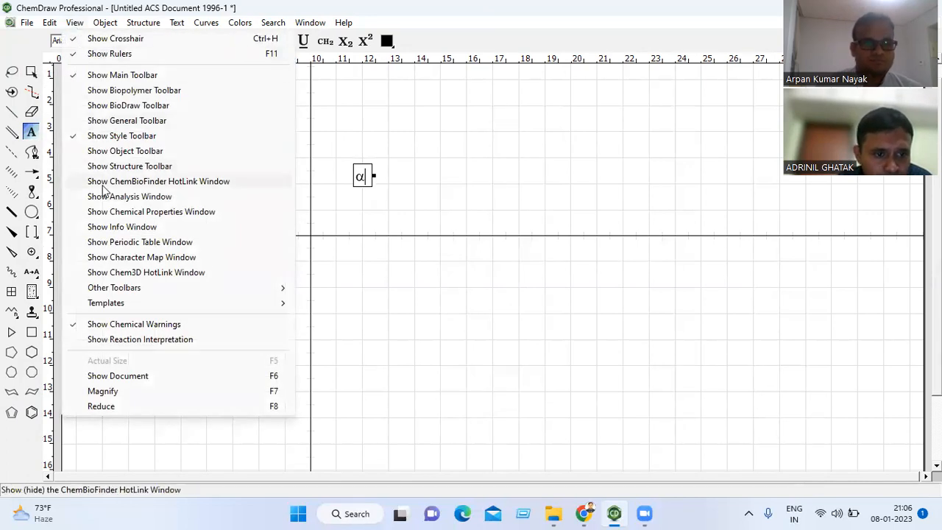
{"action": "mouse_move", "coordinate": [109, 309]}
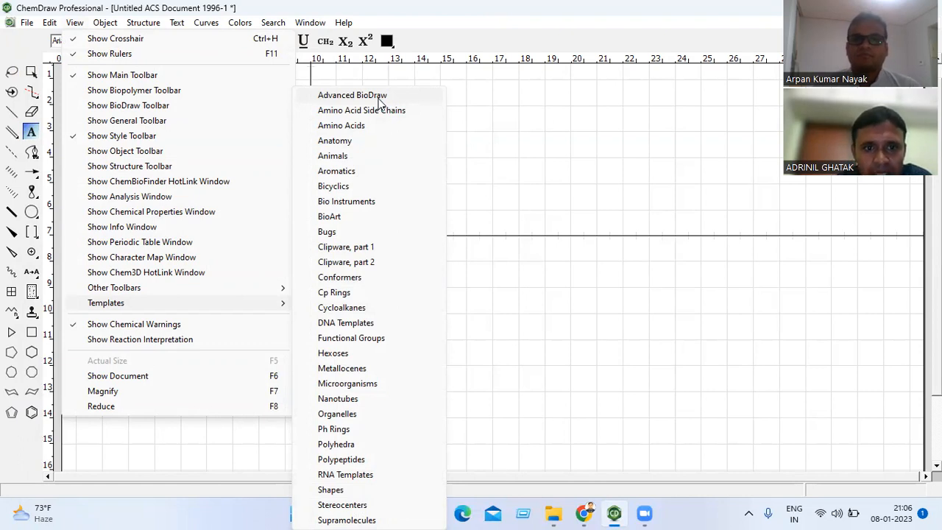
{"action": "left_click", "coordinate": [374, 112]}
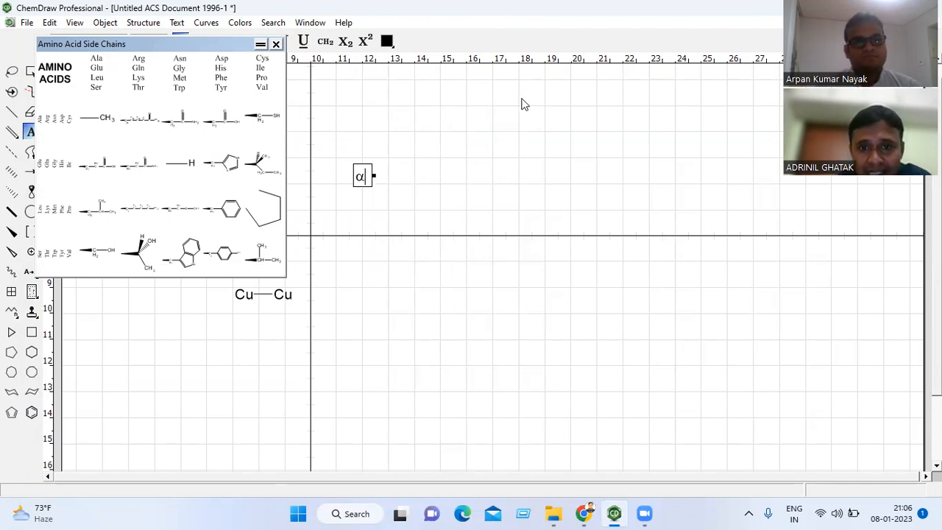
{"action": "left_click_drag", "start_coordinate": [152, 41], "coordinate": [538, 99]}
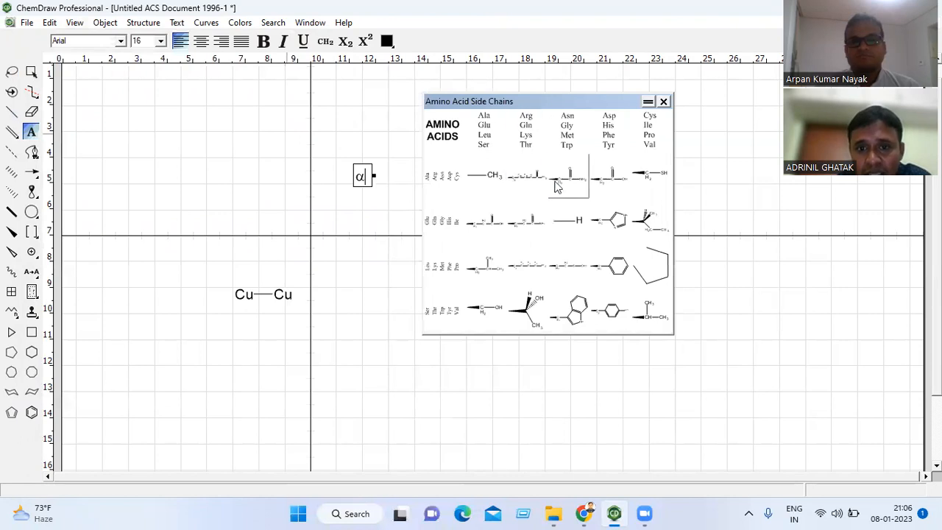
{"action": "left_click", "coordinate": [645, 226]}
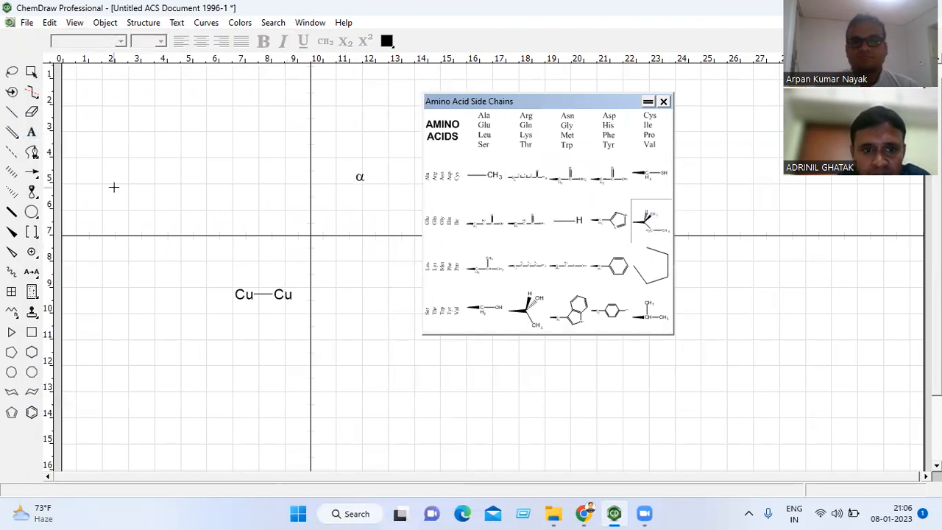
{"action": "left_click", "coordinate": [108, 187]}
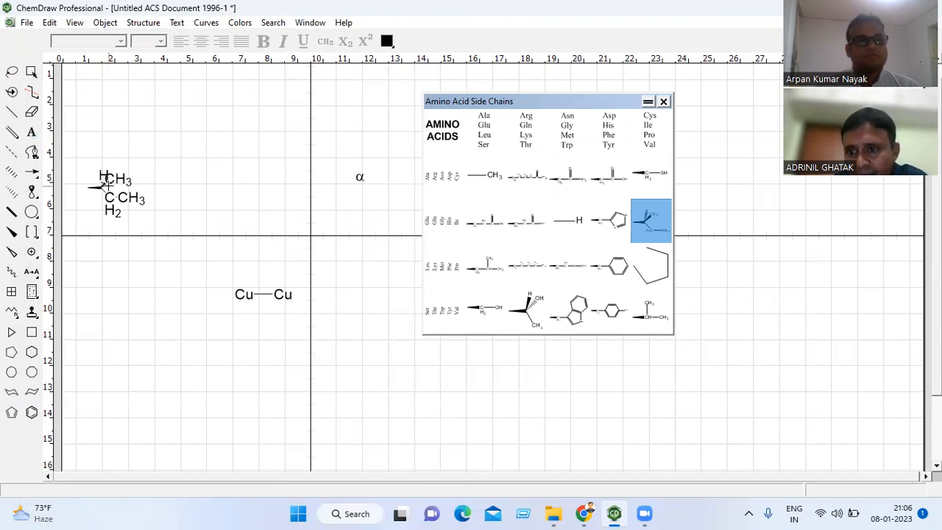
{"action": "left_click", "coordinate": [663, 102]}
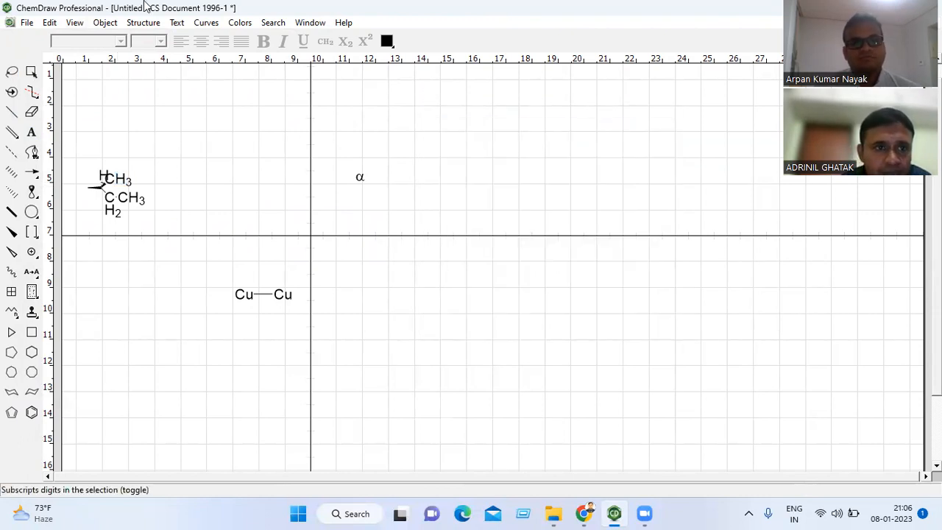
Step: Look through the Animals template collection and close it
{"action": "left_click", "coordinate": [105, 22]}
{"action": "left_click", "coordinate": [74, 22]}
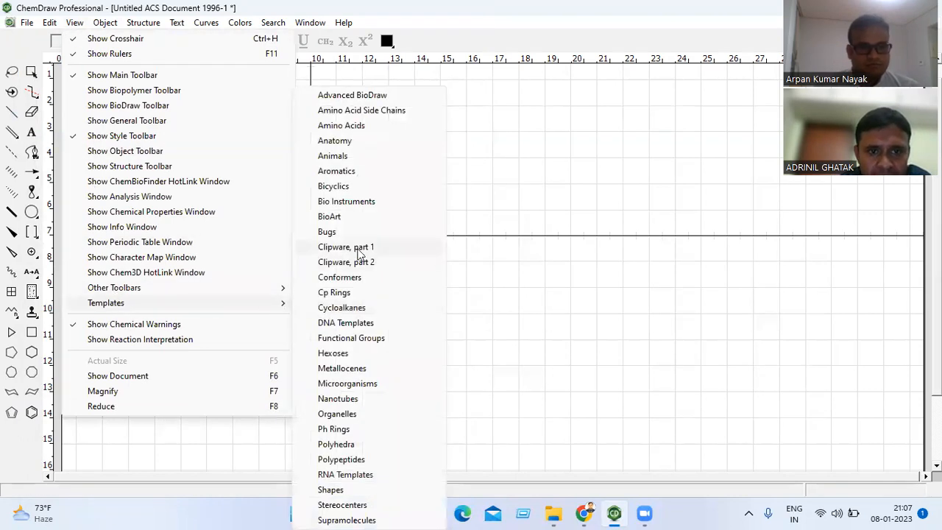
{"action": "left_click", "coordinate": [331, 156]}
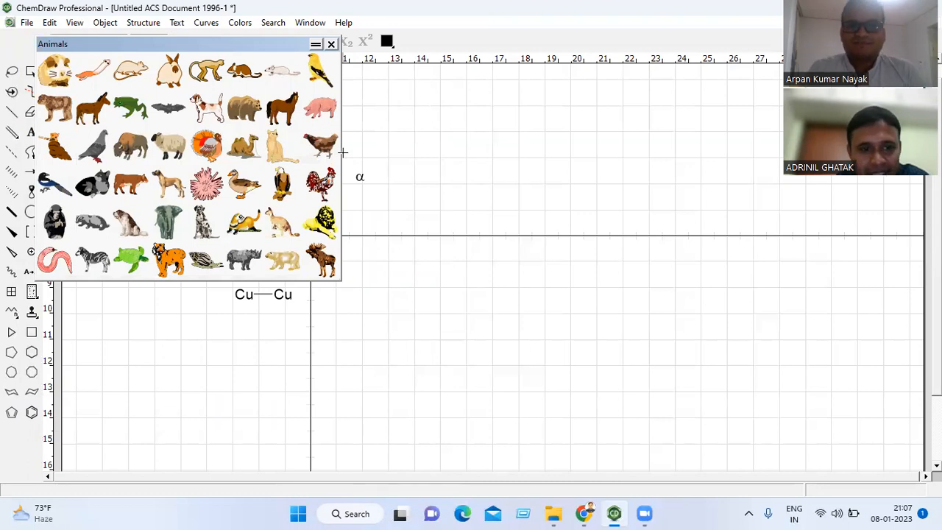
{"action": "left_click", "coordinate": [332, 45]}
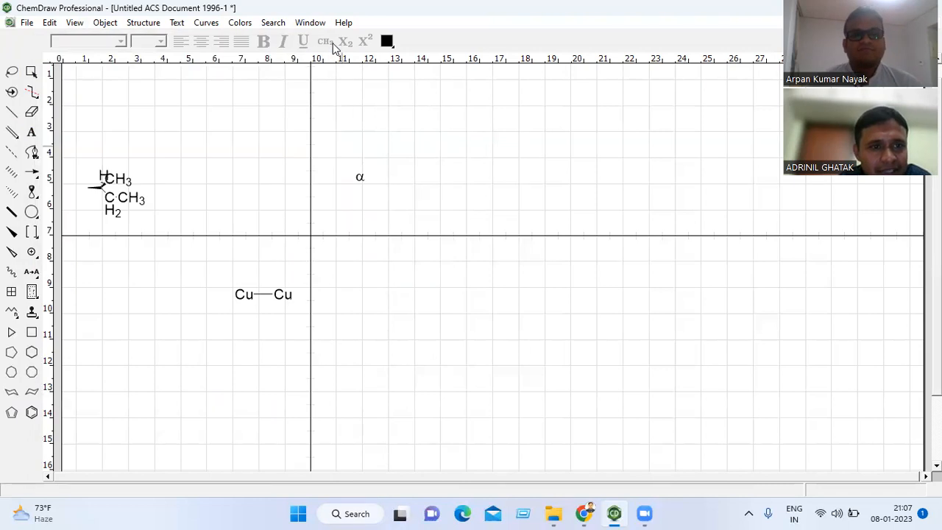
Step: Place the biphenyl template from the Aromatics collection in the page's upper area and the naphthalene template below it
{"action": "left_click", "coordinate": [74, 23]}
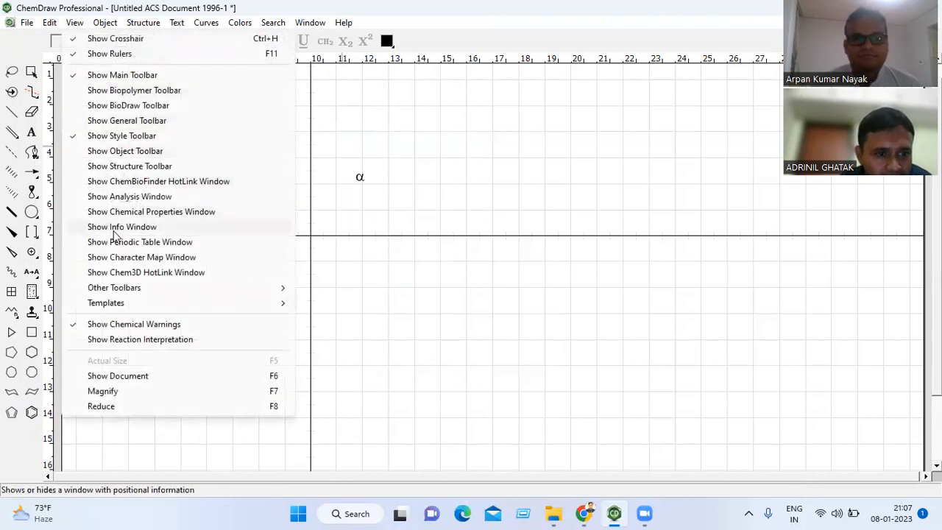
{"action": "mouse_move", "coordinate": [114, 307]}
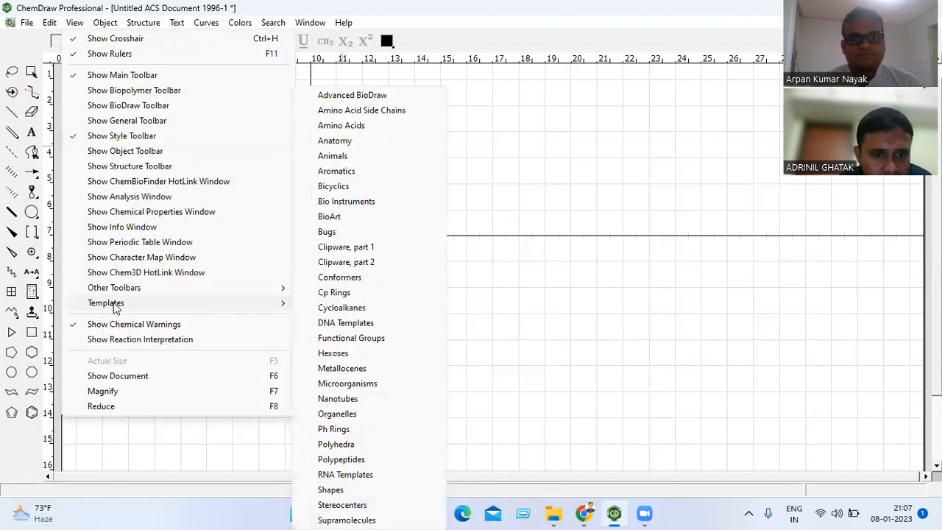
{"action": "left_click", "coordinate": [356, 172]}
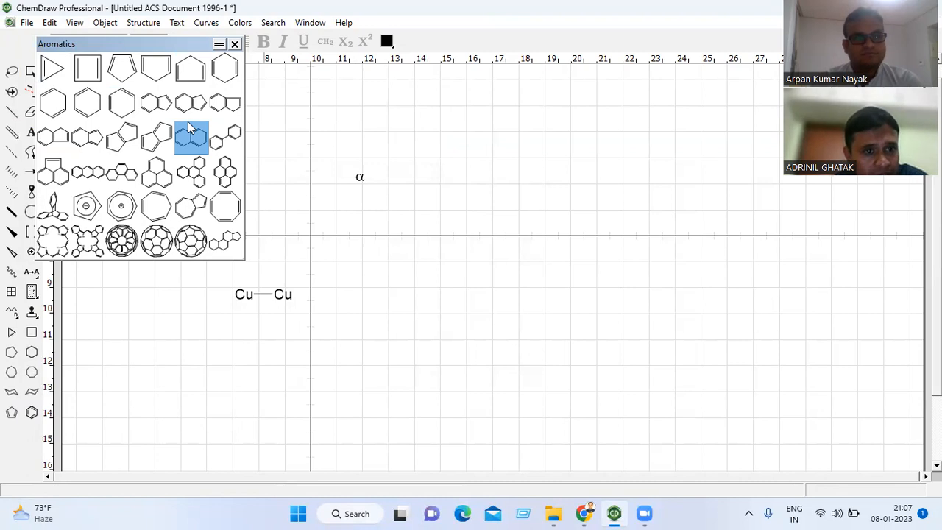
{"action": "left_click", "coordinate": [221, 142]}
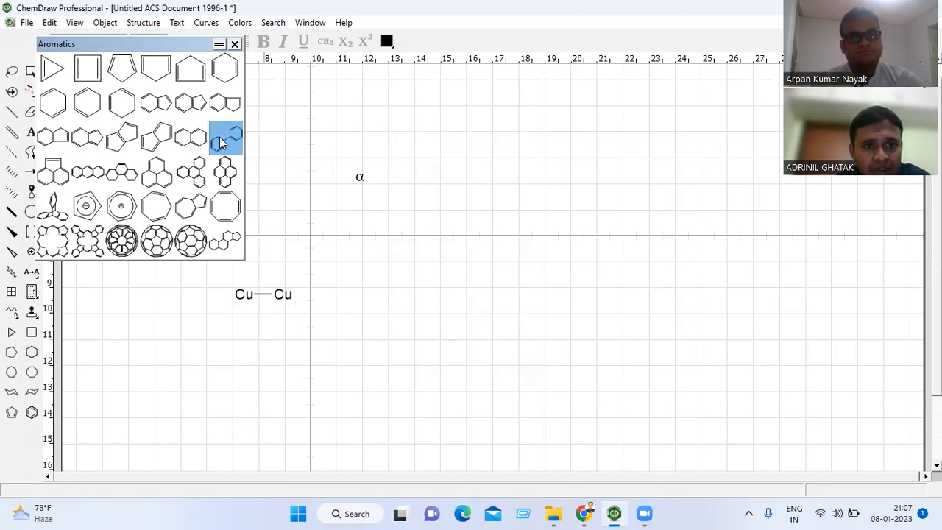
{"action": "left_click", "coordinate": [539, 135]}
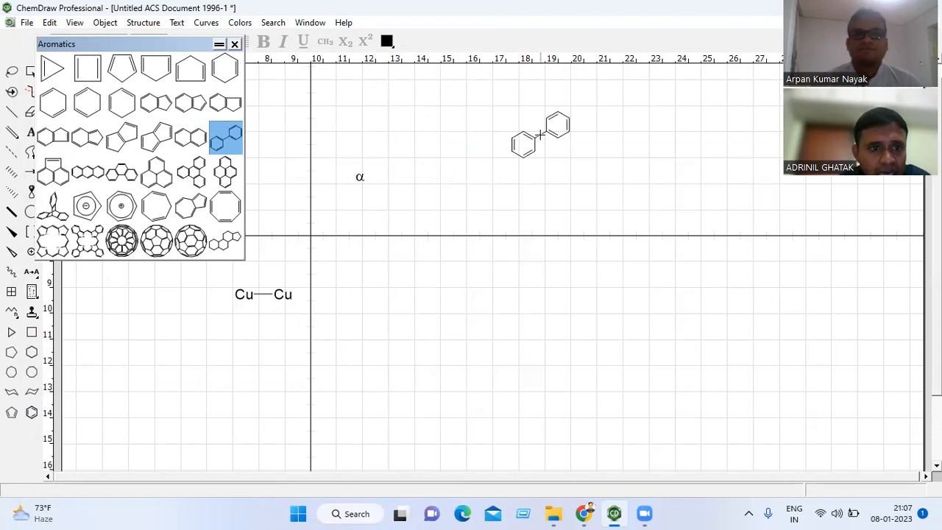
{"action": "left_click", "coordinate": [190, 128]}
{"action": "left_click", "coordinate": [520, 242]}
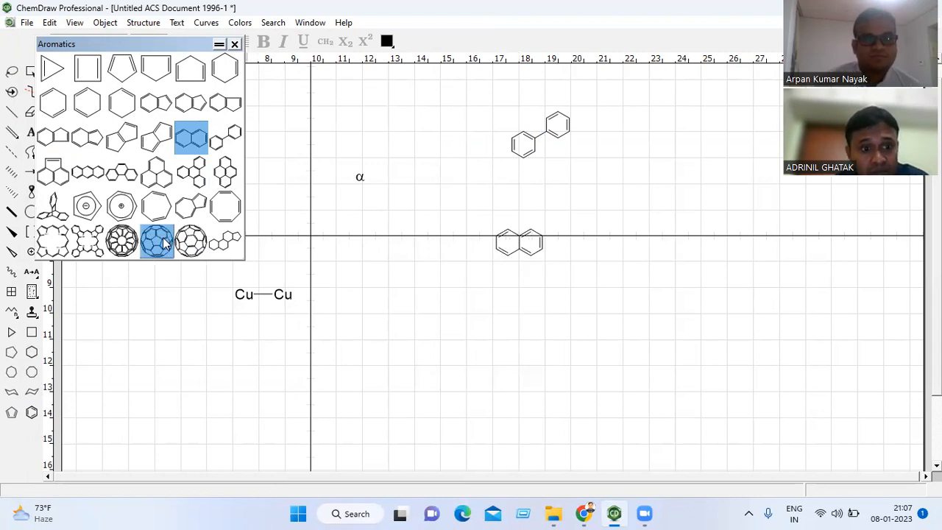
Step: Place the fullerene template below the naphthalene and the porphyrin template beside it, then close the Aromatics collection
{"action": "left_click", "coordinate": [459, 321]}
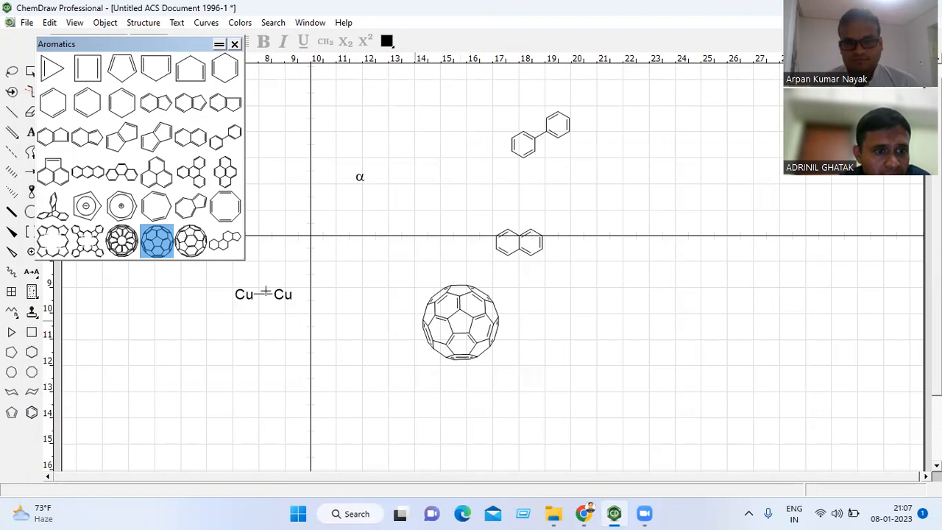
{"action": "left_click", "coordinate": [46, 244]}
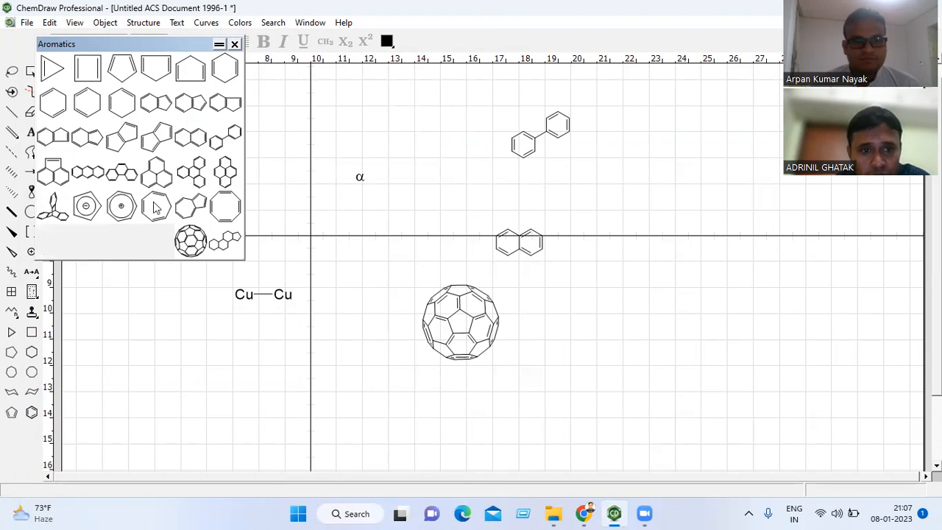
{"action": "left_click", "coordinate": [704, 309]}
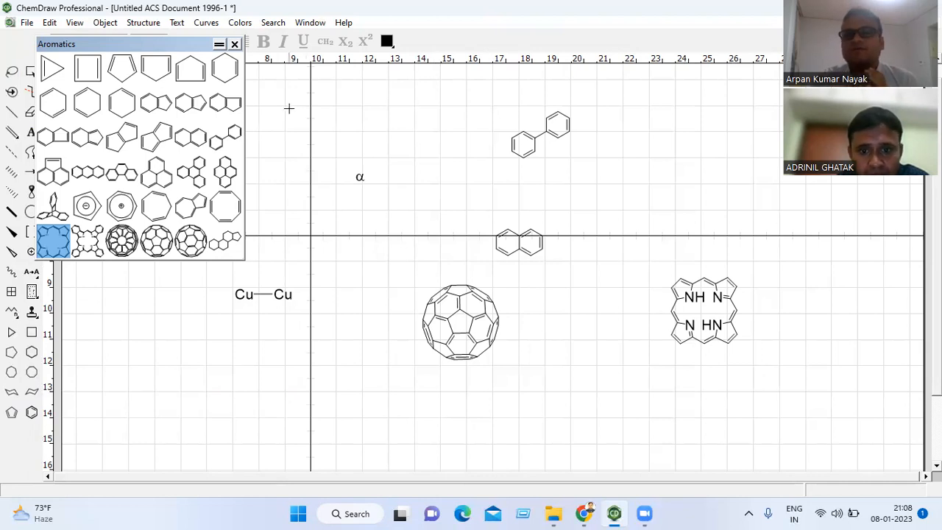
{"action": "left_click", "coordinate": [234, 45]}
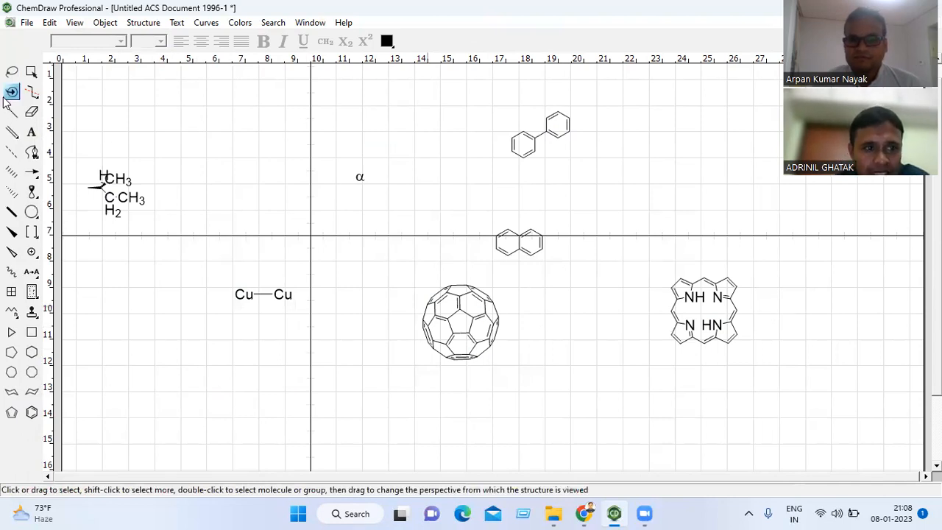
Step: Select the fullerene with the Lasso, rotate its model in the Chem3D HotLink window, then close that window
{"action": "left_click", "coordinate": [11, 72]}
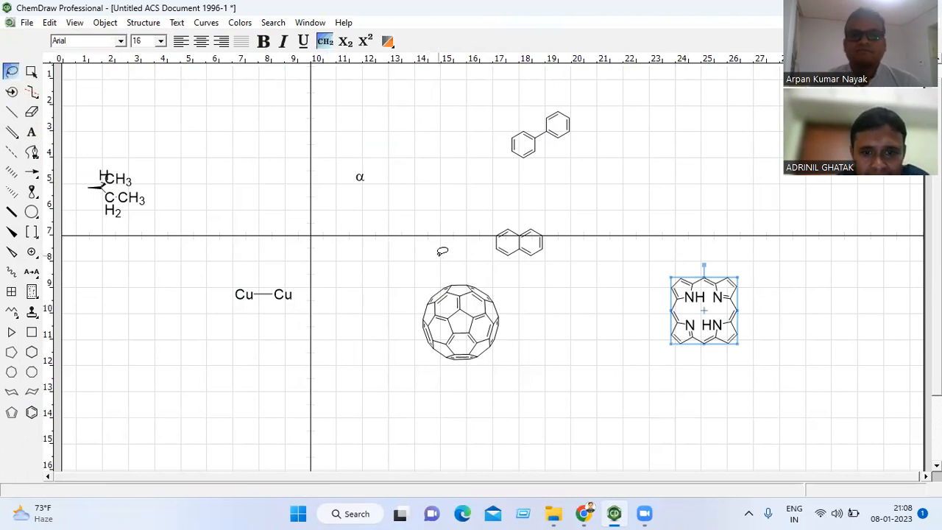
{"action": "mouse_move", "coordinate": [439, 258]}
{"action": "left_mouse_down"}
{"action": "mouse_move", "coordinate": [425, 260]}
{"action": "mouse_move", "coordinate": [400, 301]}
{"action": "mouse_move", "coordinate": [403, 346]}
{"action": "mouse_move", "coordinate": [475, 364]}
{"action": "mouse_move", "coordinate": [529, 337]}
{"action": "mouse_move", "coordinate": [525, 316]}
{"action": "mouse_move", "coordinate": [475, 265]}
{"action": "mouse_move", "coordinate": [430, 257]}
{"action": "left_mouse_up"}
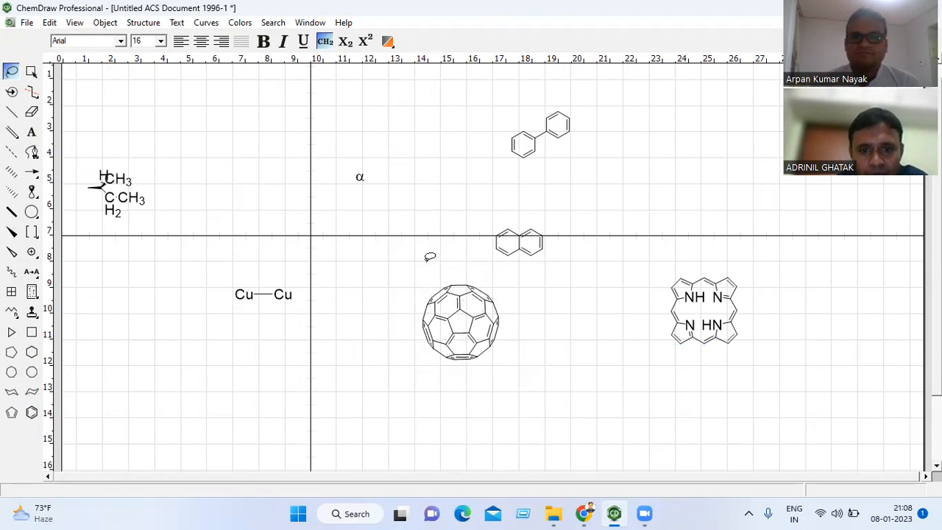
{"action": "left_click", "coordinate": [75, 23]}
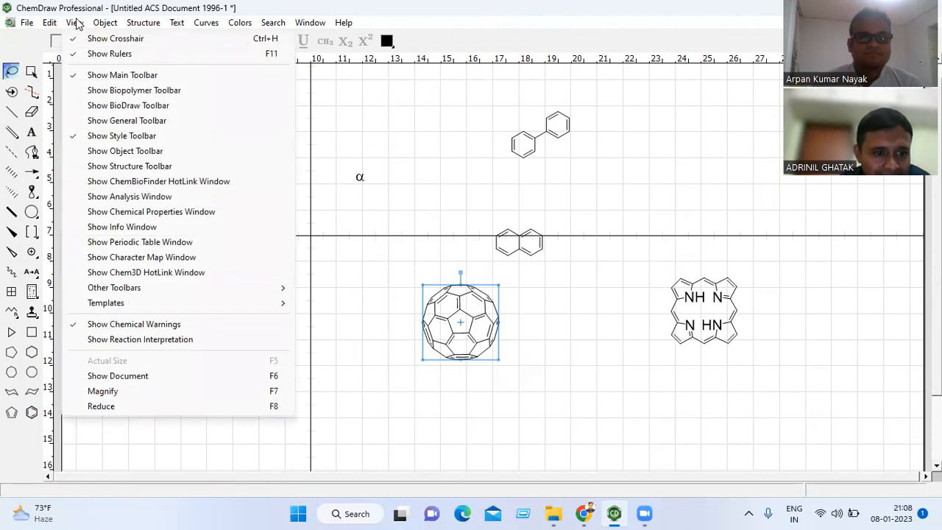
{"action": "left_click", "coordinate": [116, 273]}
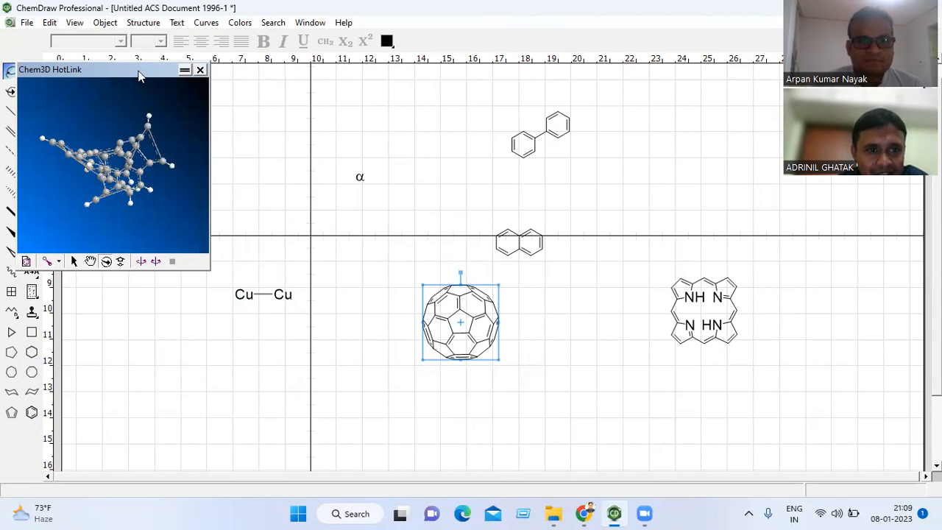
{"action": "left_click_drag", "start_coordinate": [120, 153], "coordinate": [118, 134]}
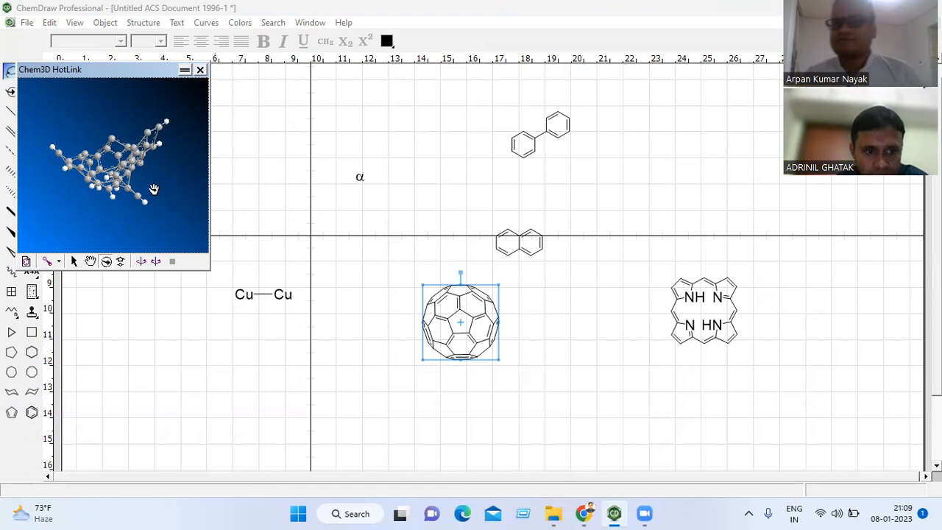
{"action": "mouse_move", "coordinate": [153, 189]}
{"action": "left_mouse_down"}
{"action": "mouse_move", "coordinate": [134, 168]}
{"action": "mouse_move", "coordinate": [131, 185]}
{"action": "left_mouse_up"}
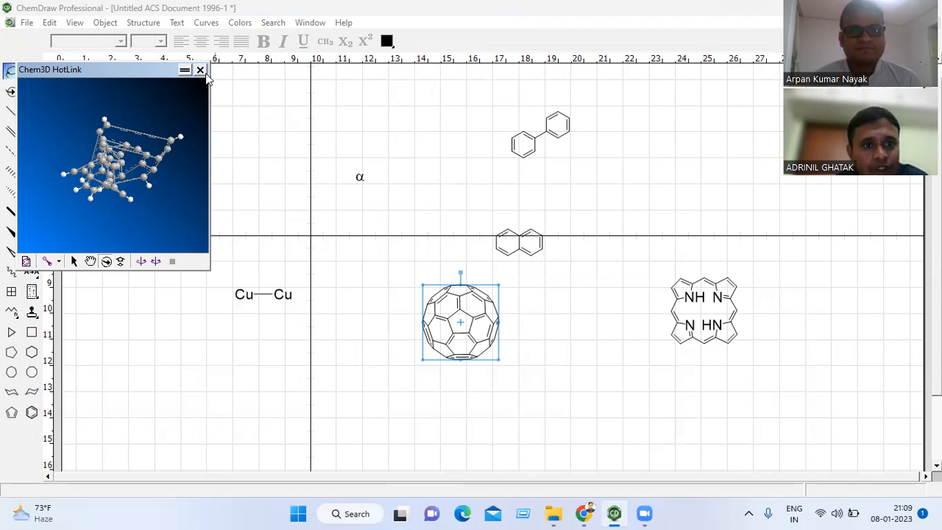
{"action": "left_click", "coordinate": [200, 71]}
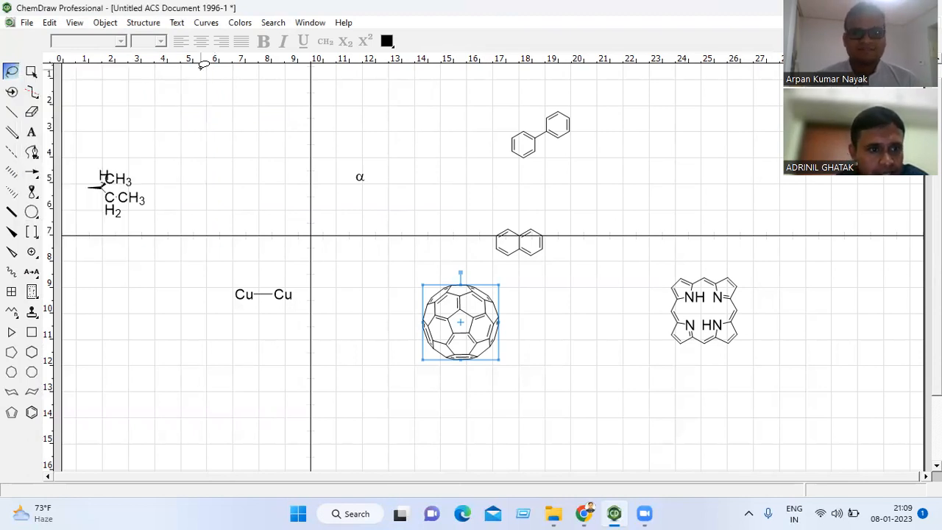
Step: Place the fused six- and five-membered ring template from Bicyclics above the α symbol and close the collection
{"action": "left_click", "coordinate": [75, 23]}
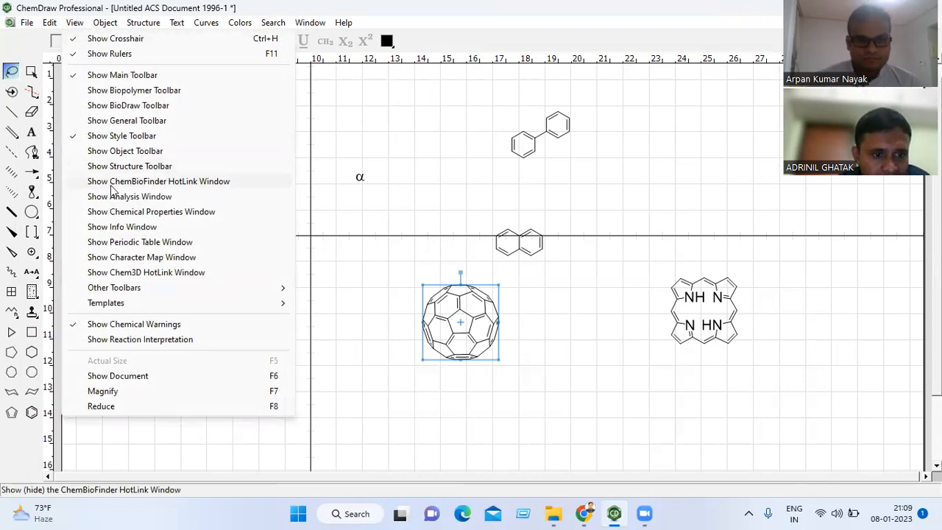
{"action": "mouse_move", "coordinate": [108, 305]}
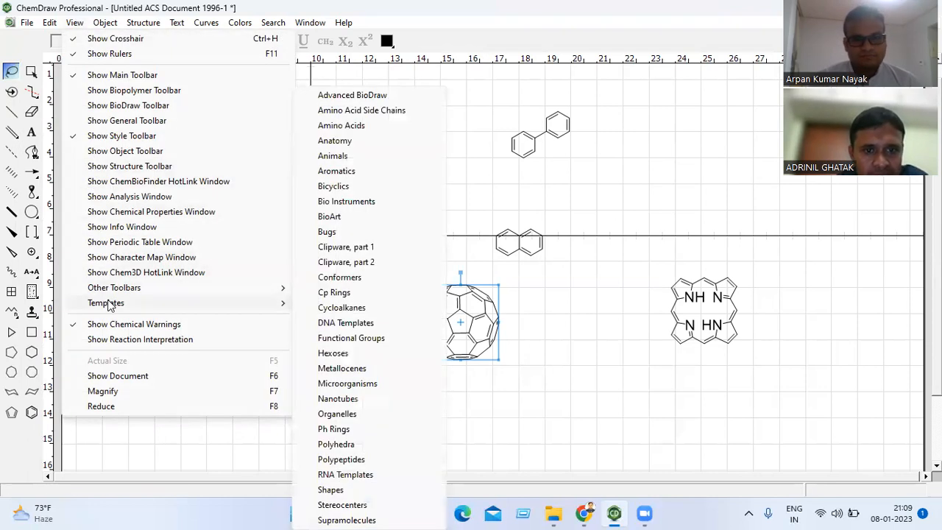
{"action": "left_click", "coordinate": [342, 188]}
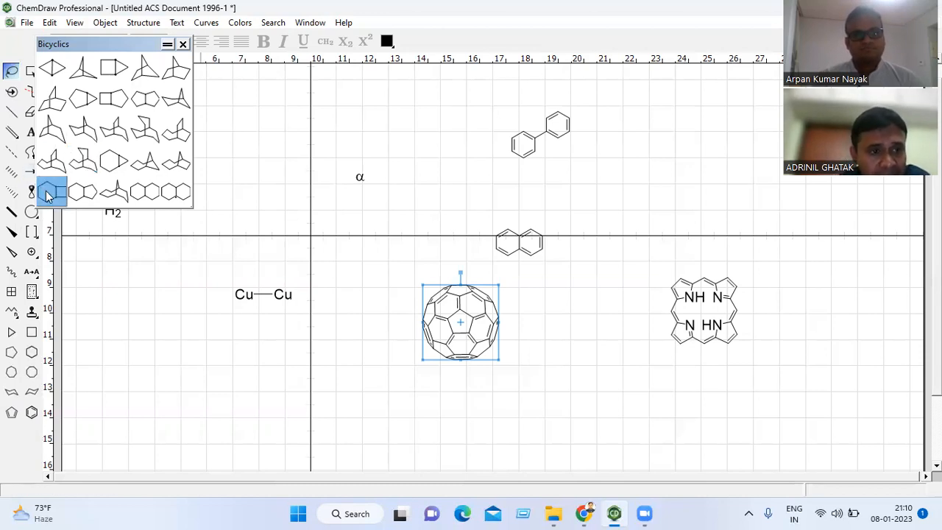
{"action": "left_click", "coordinate": [83, 194]}
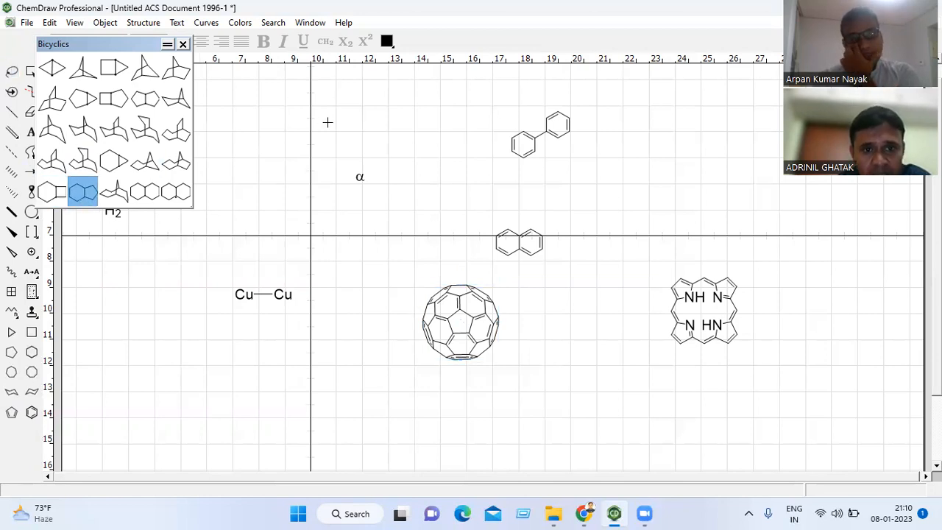
{"action": "left_click", "coordinate": [328, 122]}
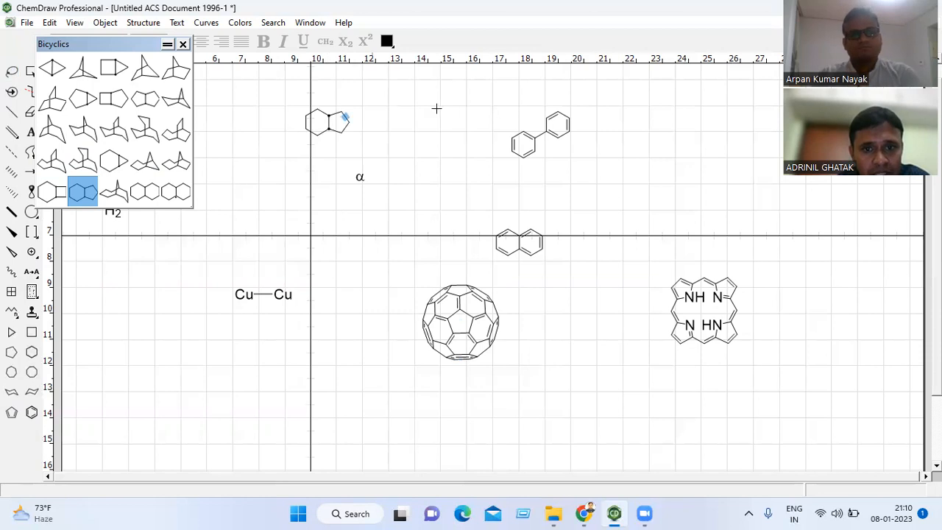
{"action": "left_click", "coordinate": [183, 45]}
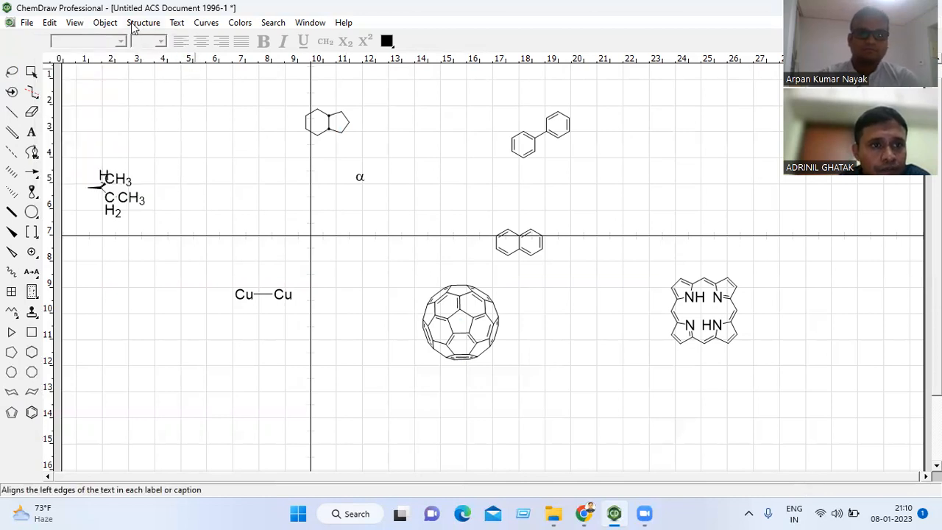
Step: Look through the sugar structures in the Hexoses template collection and close it
{"action": "left_click", "coordinate": [75, 24]}
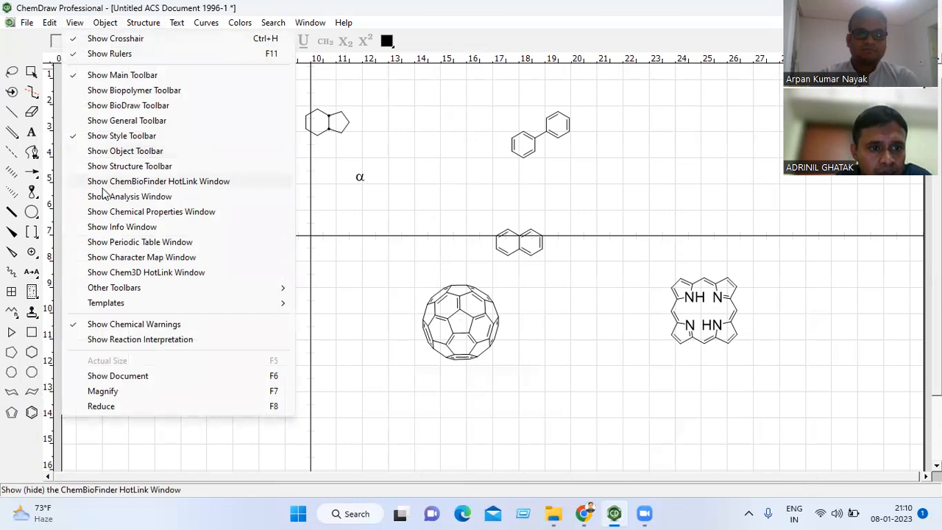
{"action": "mouse_move", "coordinate": [113, 287]}
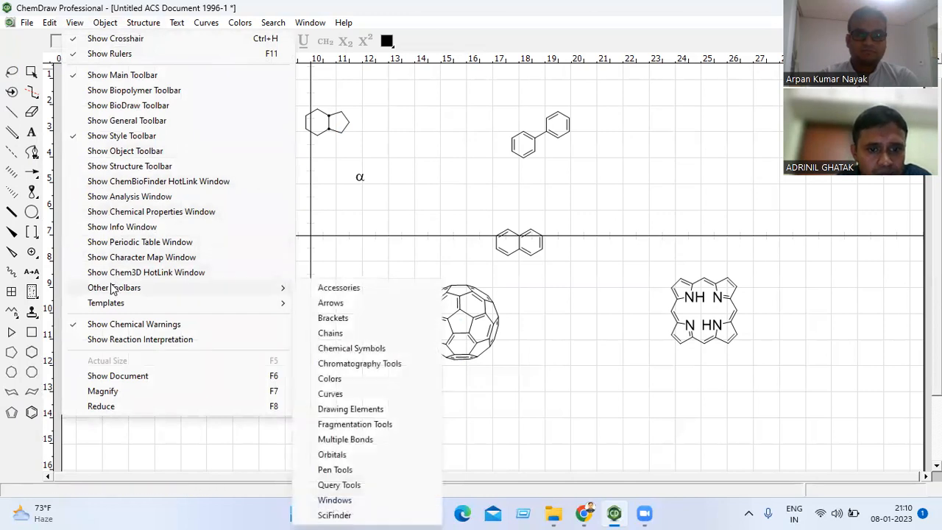
{"action": "mouse_move", "coordinate": [112, 303]}
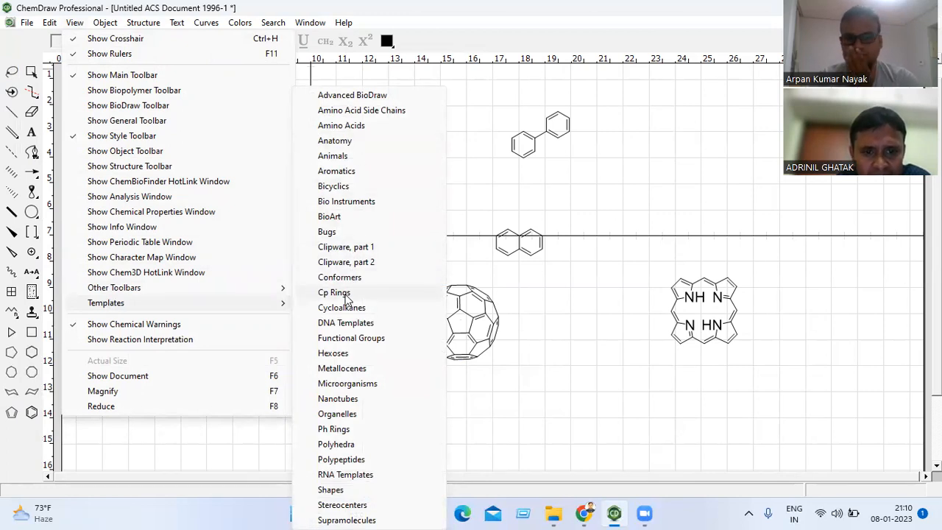
{"action": "left_click", "coordinate": [333, 353]}
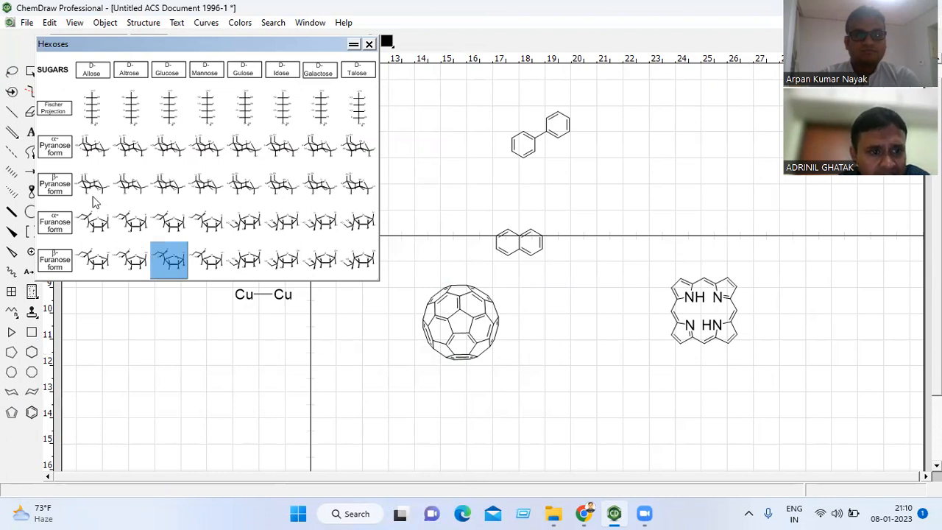
{"action": "left_click", "coordinate": [158, 146]}
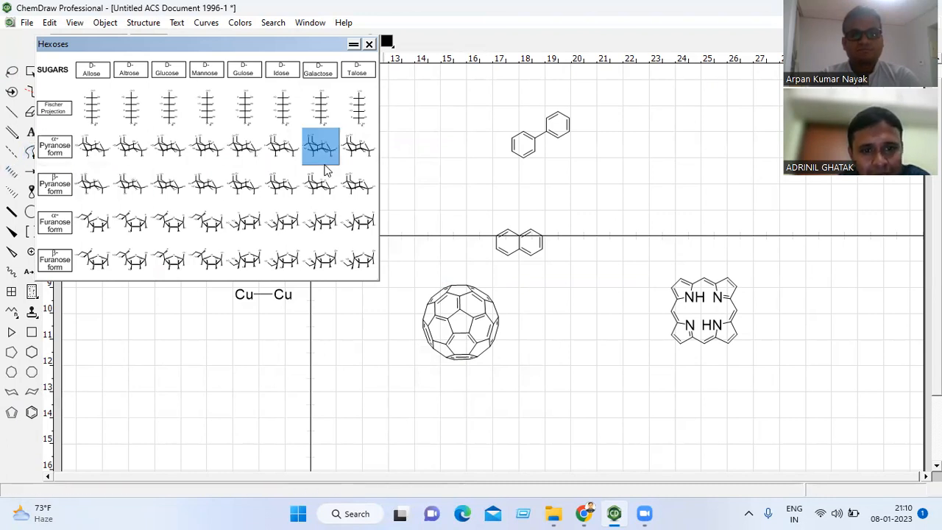
{"action": "left_click", "coordinate": [370, 45]}
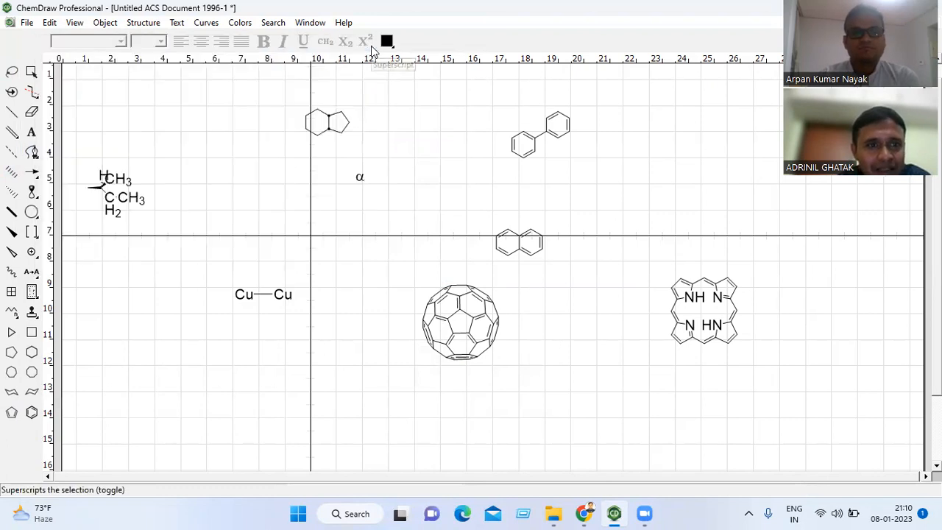
Step: Open the Nanotubes template collection and delete the Cu–Cu, biphenyl, naphthalene, fullerene and porphyrin structures from the page
{"action": "left_click", "coordinate": [75, 22]}
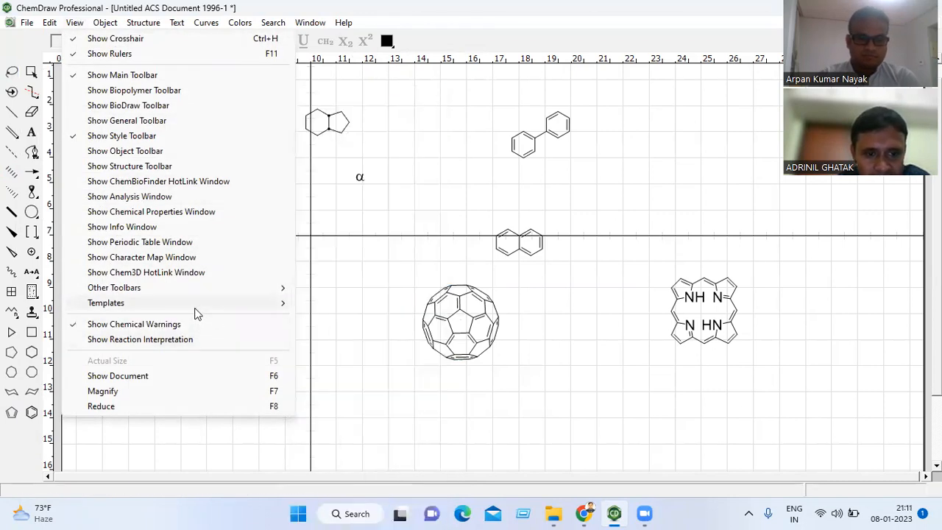
{"action": "mouse_move", "coordinate": [196, 309]}
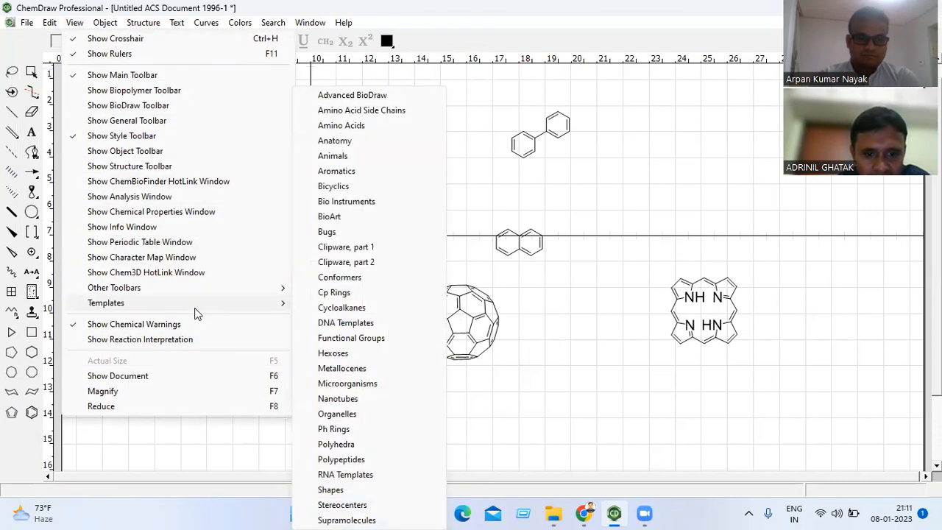
{"action": "left_click", "coordinate": [338, 399]}
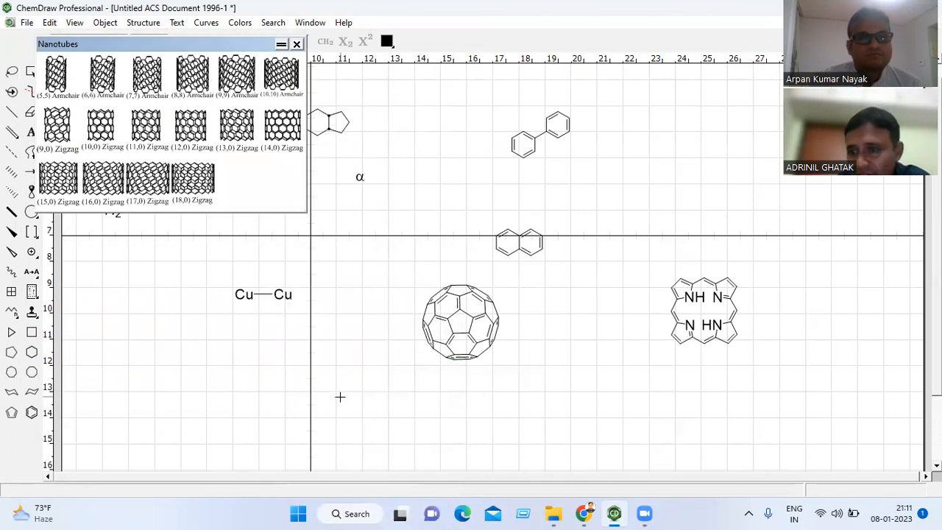
{"action": "left_click", "coordinate": [11, 71]}
{"action": "mouse_move", "coordinate": [612, 96]}
{"action": "left_mouse_down"}
{"action": "mouse_move", "coordinate": [482, 99]}
{"action": "mouse_move", "coordinate": [409, 188]}
{"action": "mouse_move", "coordinate": [284, 200]}
{"action": "mouse_move", "coordinate": [177, 269]}
{"action": "mouse_move", "coordinate": [296, 420]}
{"action": "mouse_move", "coordinate": [587, 448]}
{"action": "mouse_move", "coordinate": [694, 357]}
{"action": "mouse_move", "coordinate": [752, 290]}
{"action": "mouse_move", "coordinate": [631, 113]}
{"action": "left_mouse_up"}
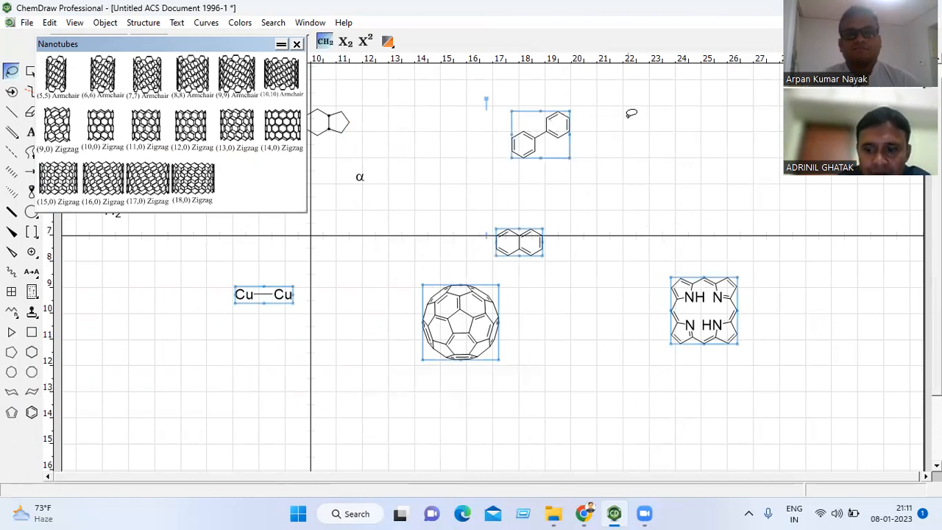
{"action": "key", "text": "Delete"}
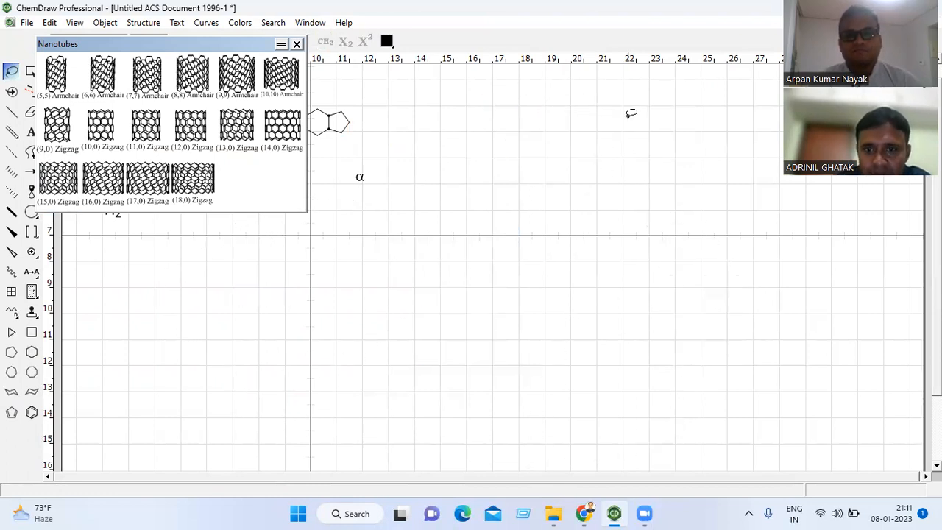
Step: Place the (5,5) Armchair nanotube template in the open area below the α symbol and delete its text caption
{"action": "left_click", "coordinate": [52, 68]}
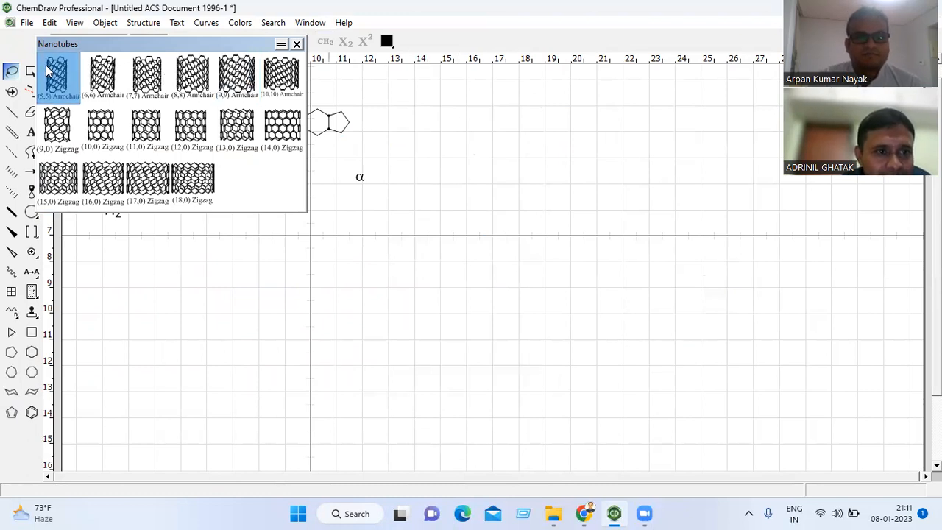
{"action": "left_click", "coordinate": [472, 302]}
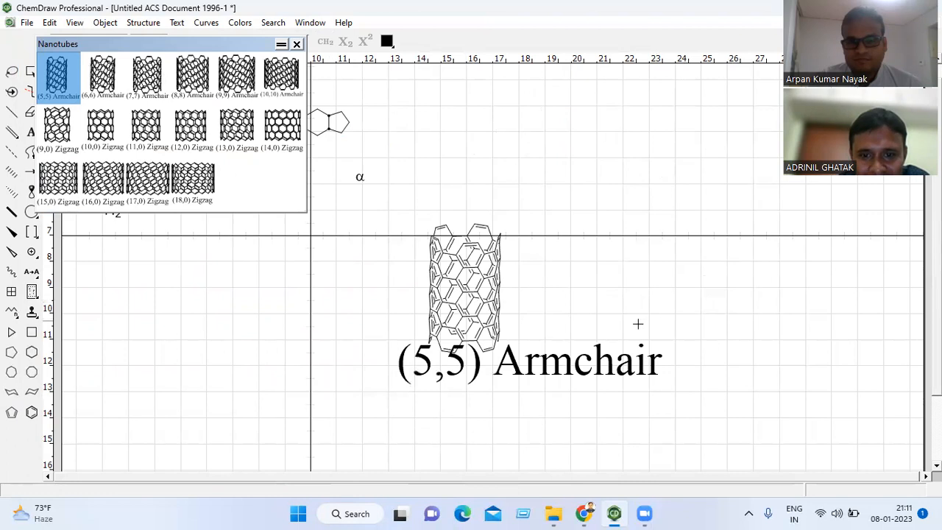
{"action": "left_click", "coordinate": [12, 72]}
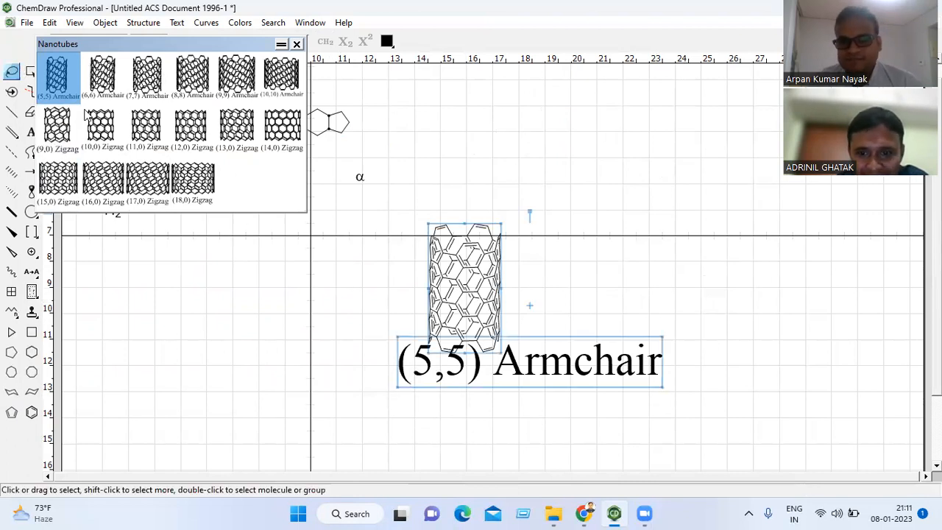
{"action": "mouse_move", "coordinate": [593, 383]}
{"action": "left_mouse_down"}
{"action": "mouse_move", "coordinate": [579, 427]}
{"action": "mouse_move", "coordinate": [584, 385]}
{"action": "left_mouse_up"}
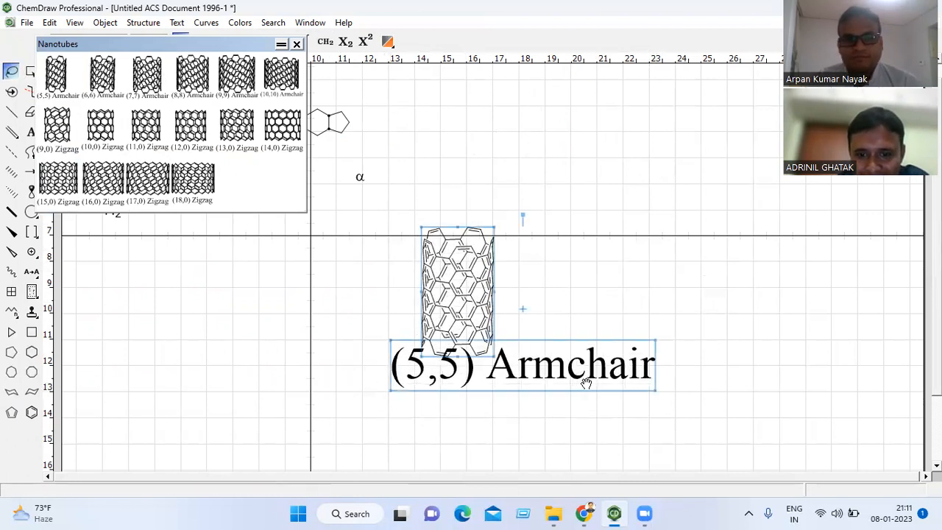
{"action": "left_click", "coordinate": [549, 355]}
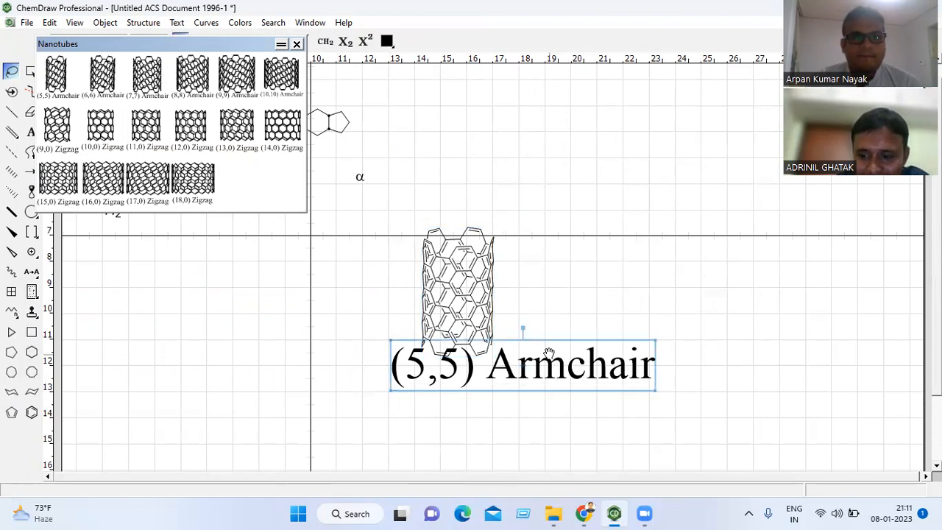
{"action": "key", "text": "Delete"}
Step: Select the nanotube with the Lasso, rotate its model in the Chem3D HotLink window, and close that window
{"action": "mouse_move", "coordinate": [516, 215]}
{"action": "left_mouse_down"}
{"action": "mouse_move", "coordinate": [479, 202]}
{"action": "mouse_move", "coordinate": [391, 252]}
{"action": "mouse_move", "coordinate": [394, 320]}
{"action": "mouse_move", "coordinate": [448, 367]}
{"action": "mouse_move", "coordinate": [493, 365]}
{"action": "mouse_move", "coordinate": [530, 259]}
{"action": "mouse_move", "coordinate": [523, 234]}
{"action": "left_mouse_up"}
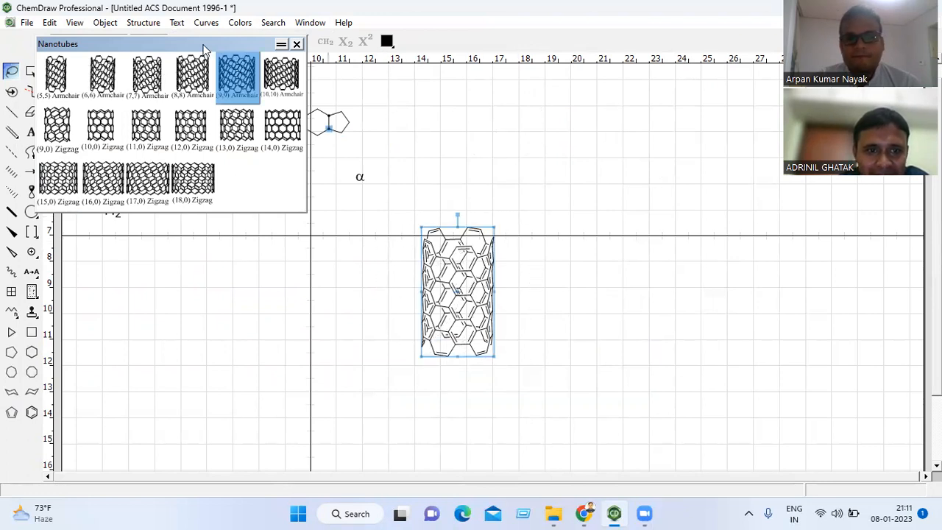
{"action": "left_click_drag", "start_coordinate": [292, 53], "coordinate": [348, 62]}
{"action": "left_click", "coordinate": [78, 24]}
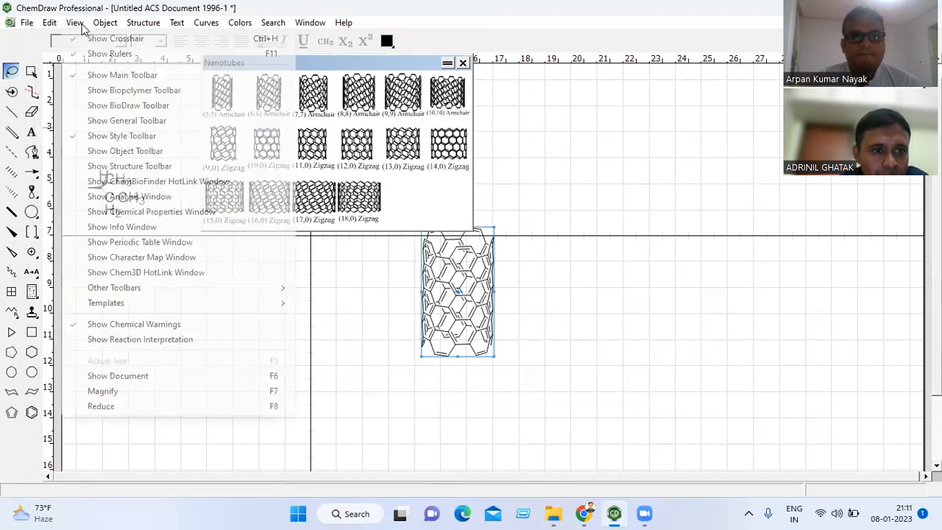
{"action": "left_click", "coordinate": [130, 272]}
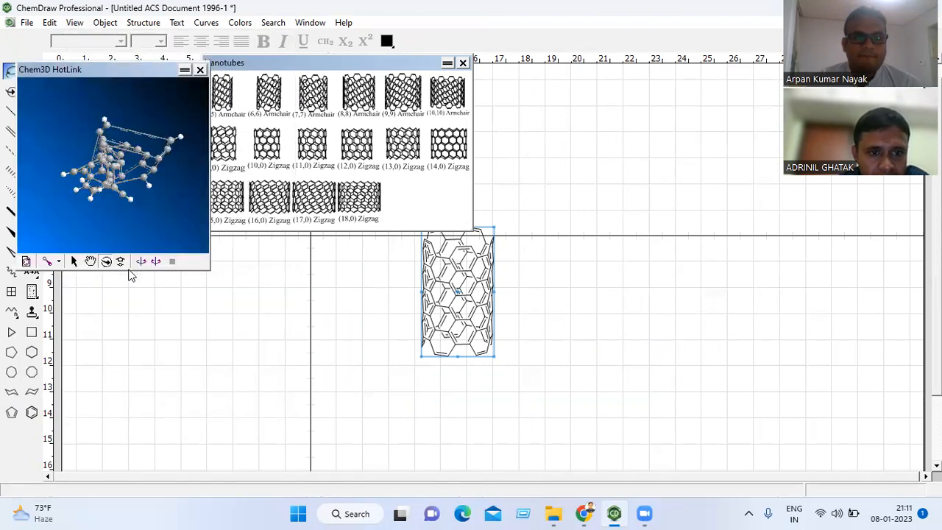
{"action": "left_click_drag", "start_coordinate": [136, 203], "coordinate": [80, 207]}
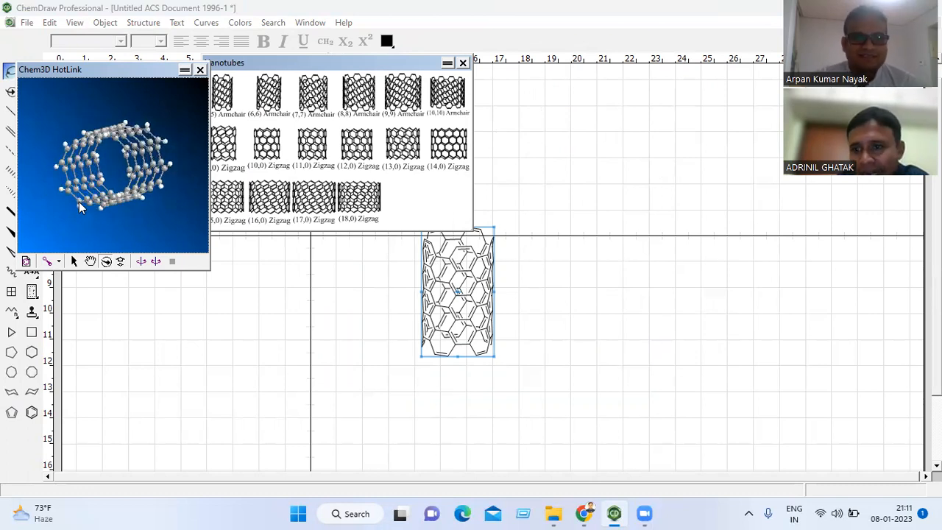
{"action": "left_click", "coordinate": [201, 70]}
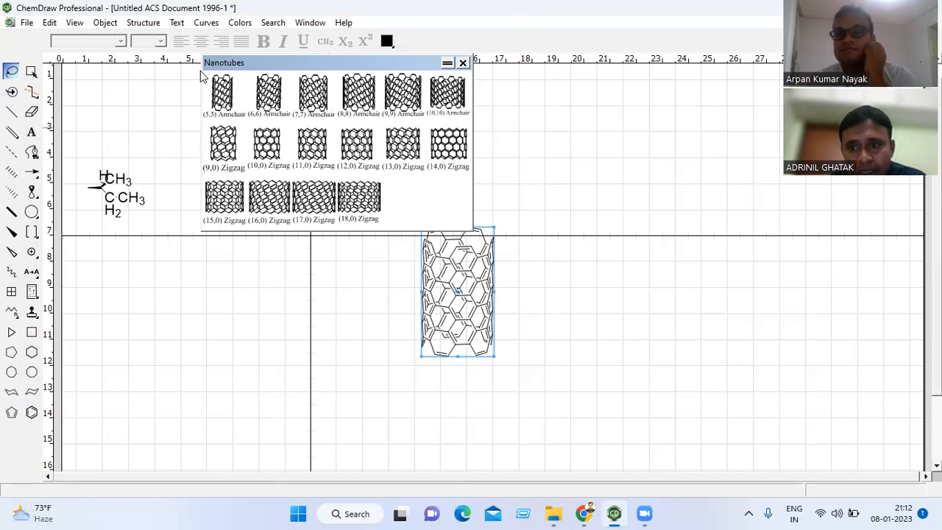
Step: Open the Metallocenes template collection and place its second sandwich complex on the page, up and to the right of the nanotube
{"action": "left_click", "coordinate": [74, 23]}
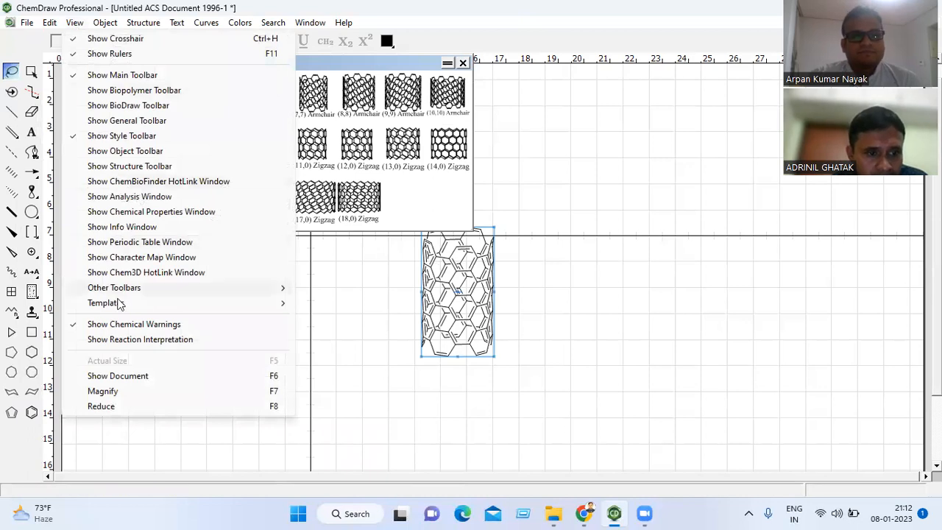
{"action": "mouse_move", "coordinate": [121, 307]}
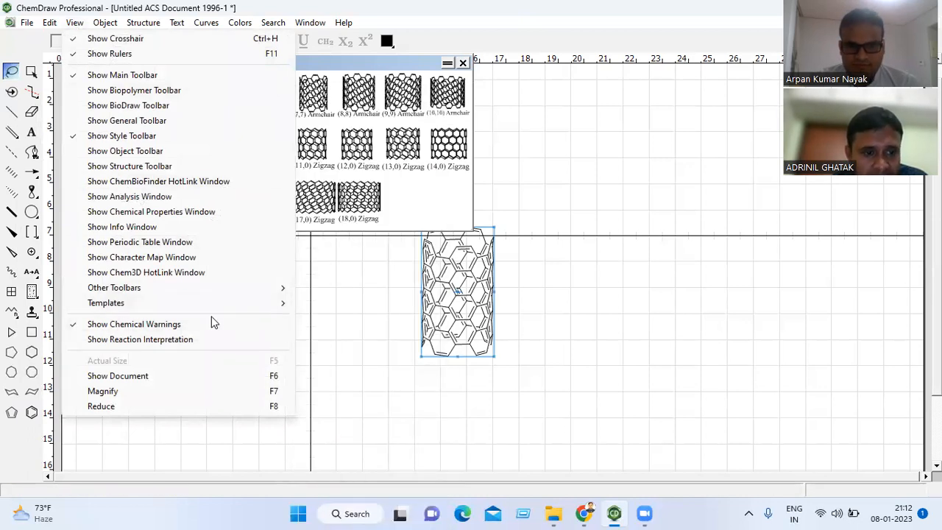
{"action": "mouse_move", "coordinate": [189, 310]}
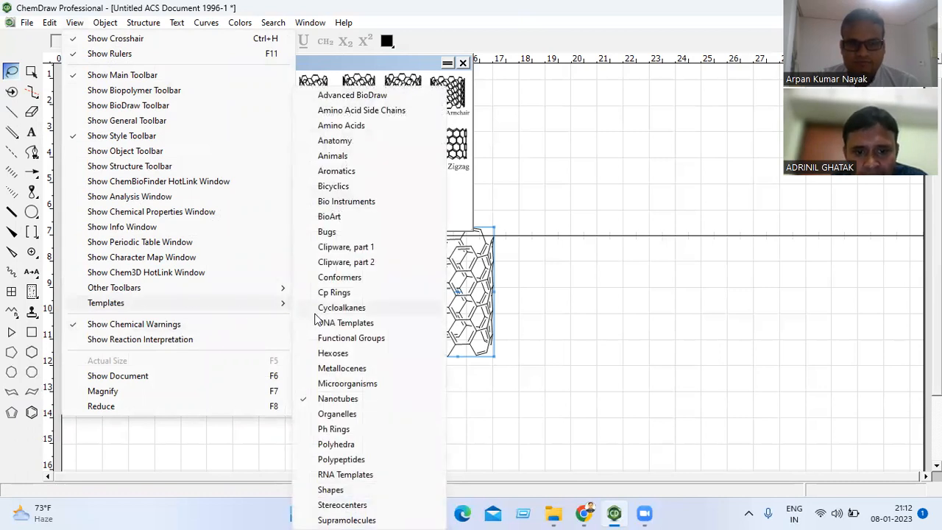
{"action": "left_click", "coordinate": [340, 368]}
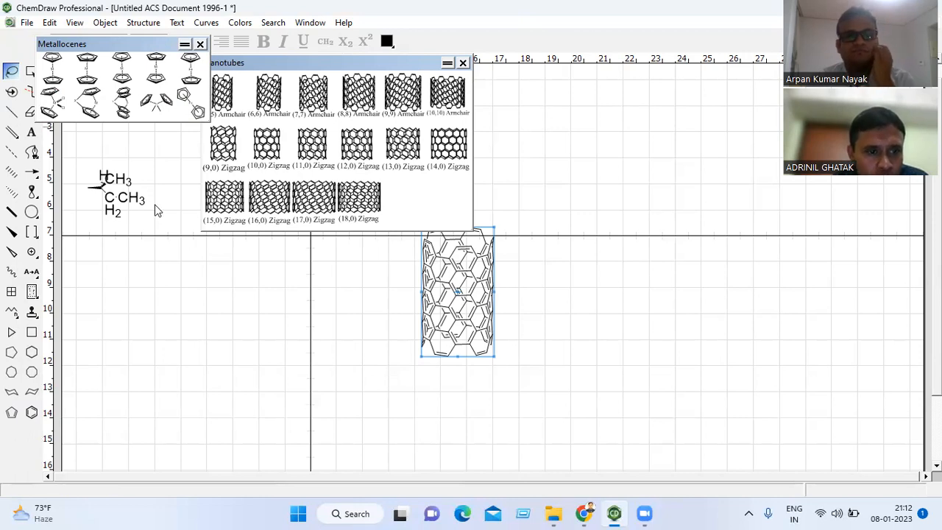
{"action": "left_click_drag", "start_coordinate": [177, 253], "coordinate": [176, 252]}
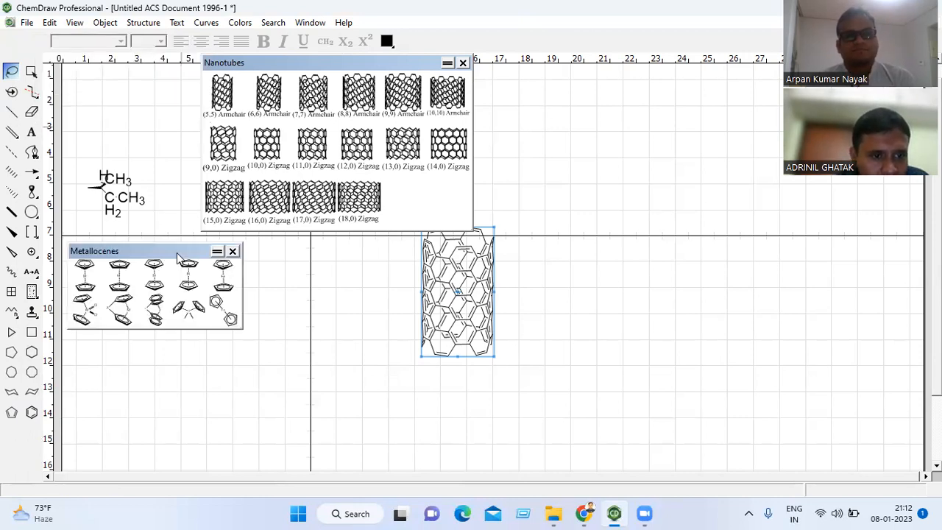
{"action": "left_click", "coordinate": [120, 273]}
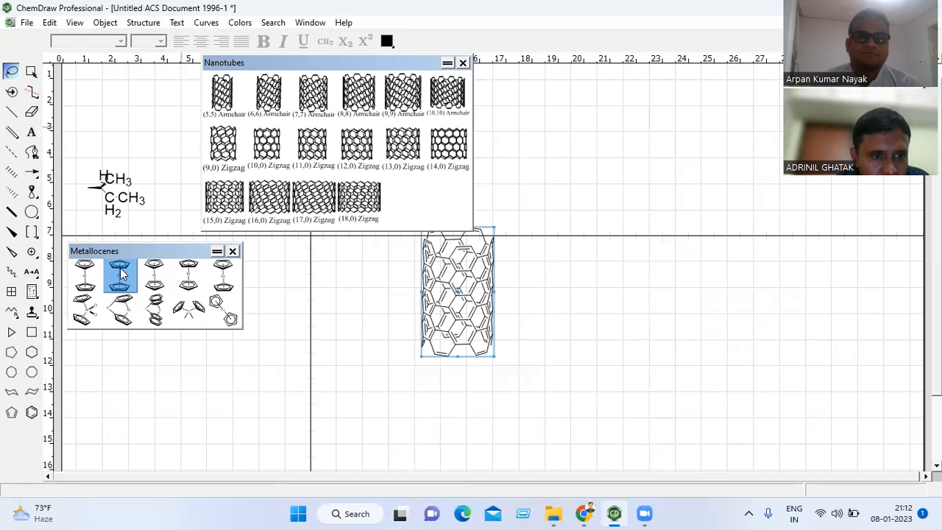
{"action": "left_click", "coordinate": [621, 213]}
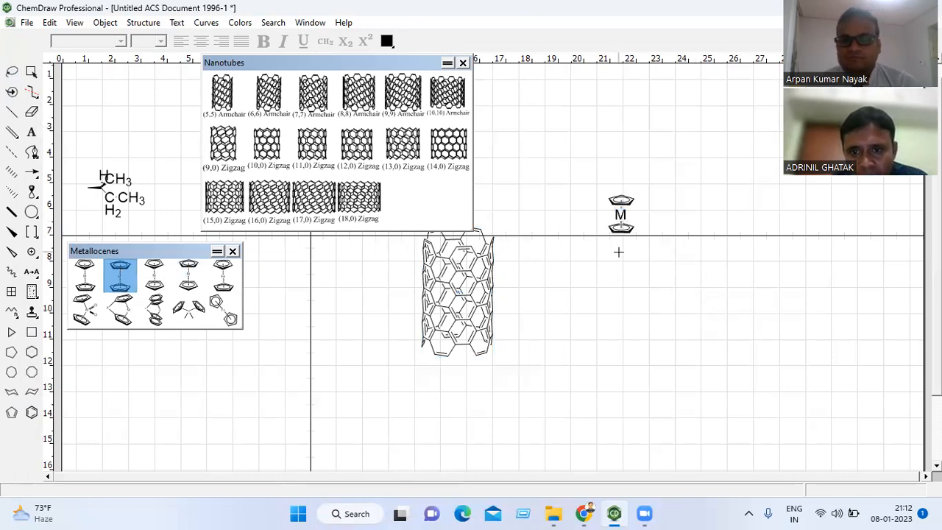
Step: Replace the M label at the centre of the metallocene with Fe using the Text tool
{"action": "left_click", "coordinate": [31, 134]}
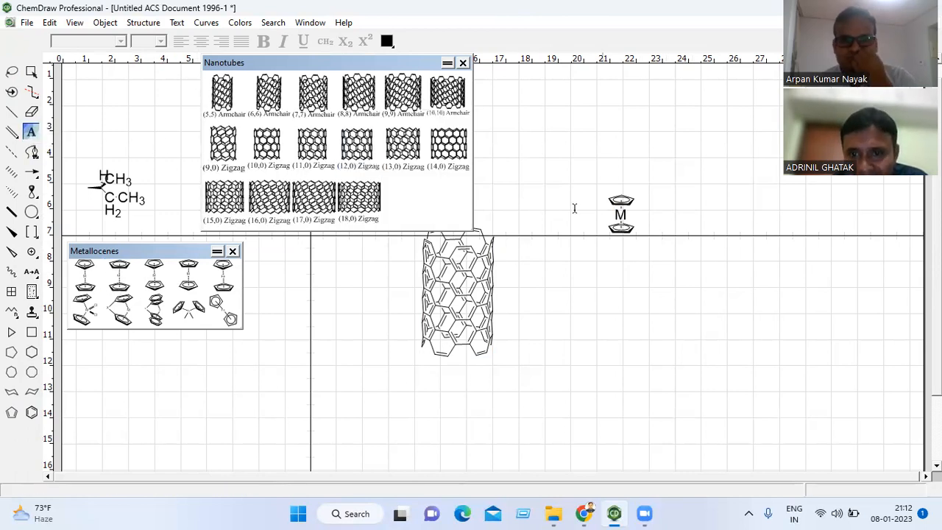
{"action": "left_click", "coordinate": [622, 214]}
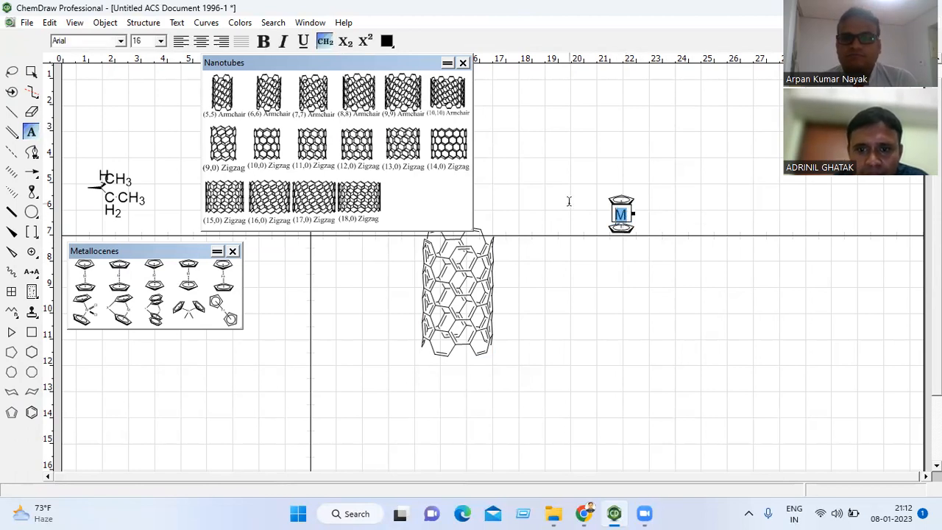
{"action": "type", "text": "Fe"}
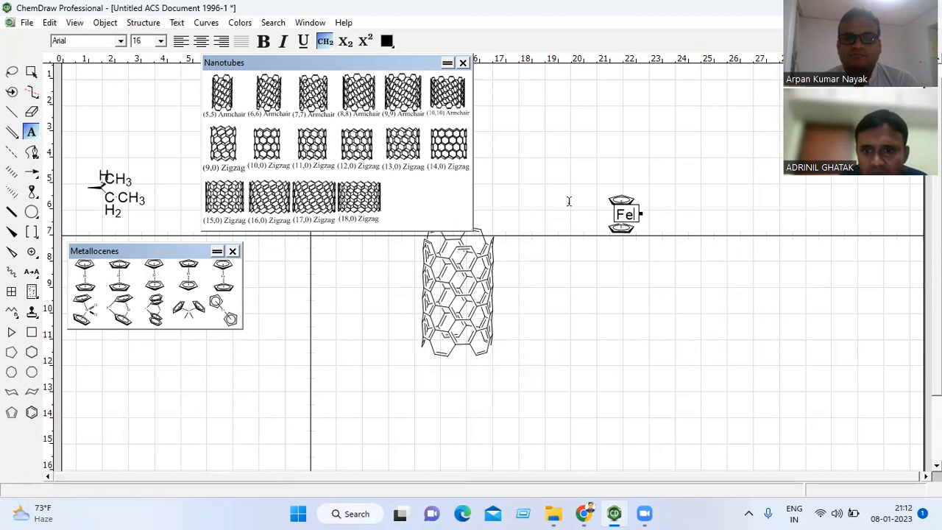
{"action": "left_click", "coordinate": [572, 303]}
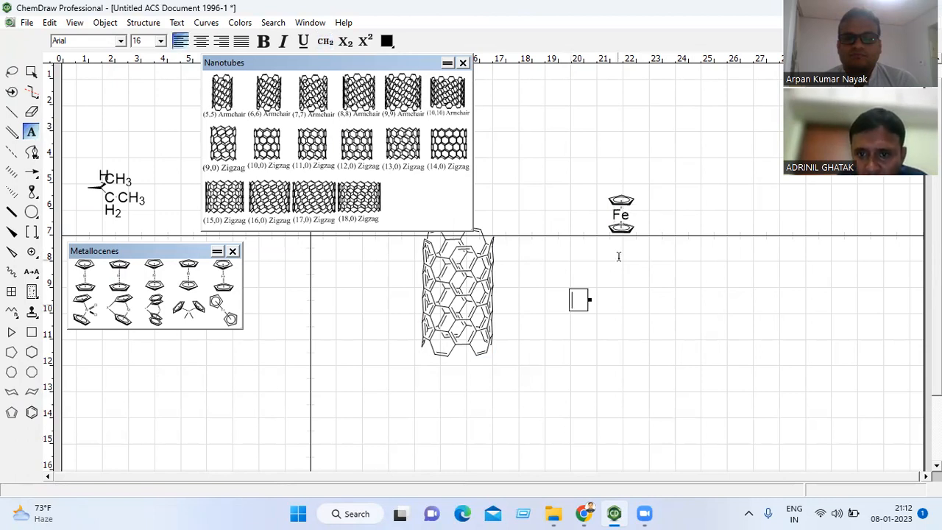
Step: Enter iron as the metallocene's metal label from the Periodic Table, then close the Periodic Table and Nanotubes windows
{"action": "left_click", "coordinate": [622, 215]}
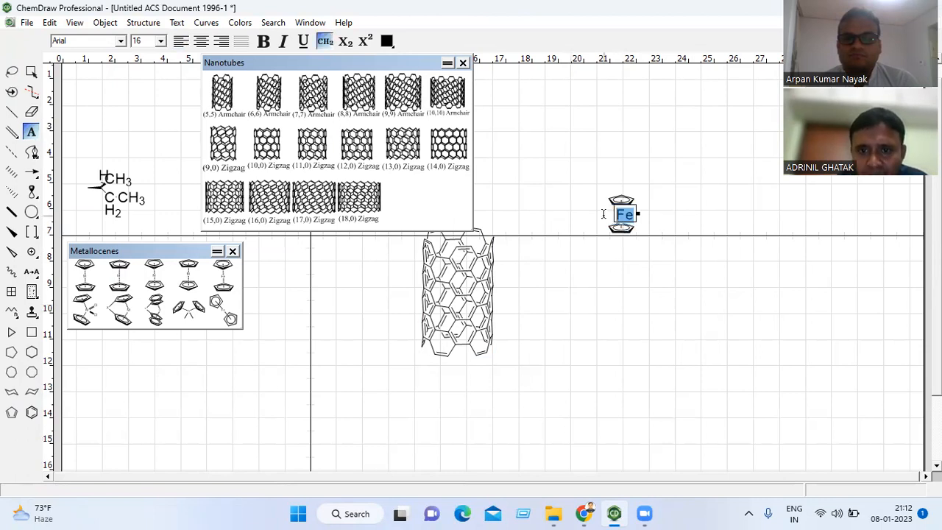
{"action": "left_click", "coordinate": [74, 23]}
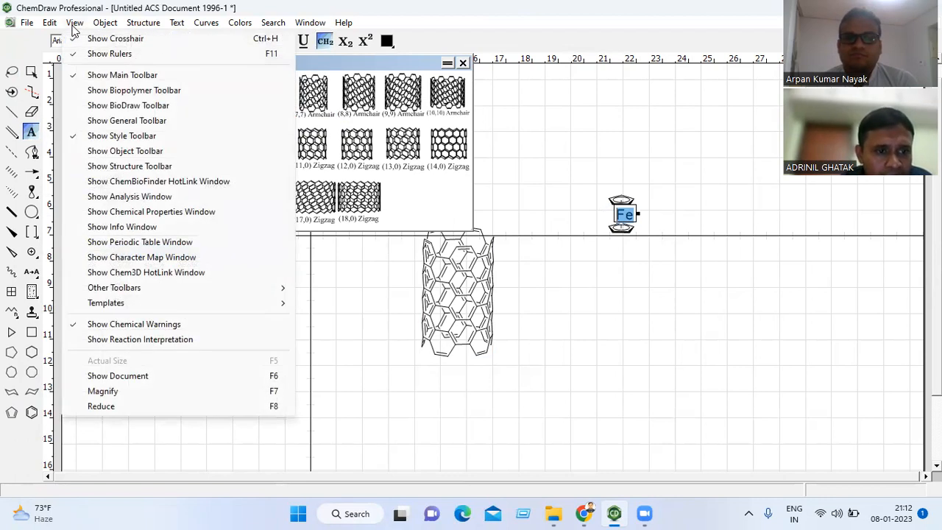
{"action": "left_click", "coordinate": [123, 243]}
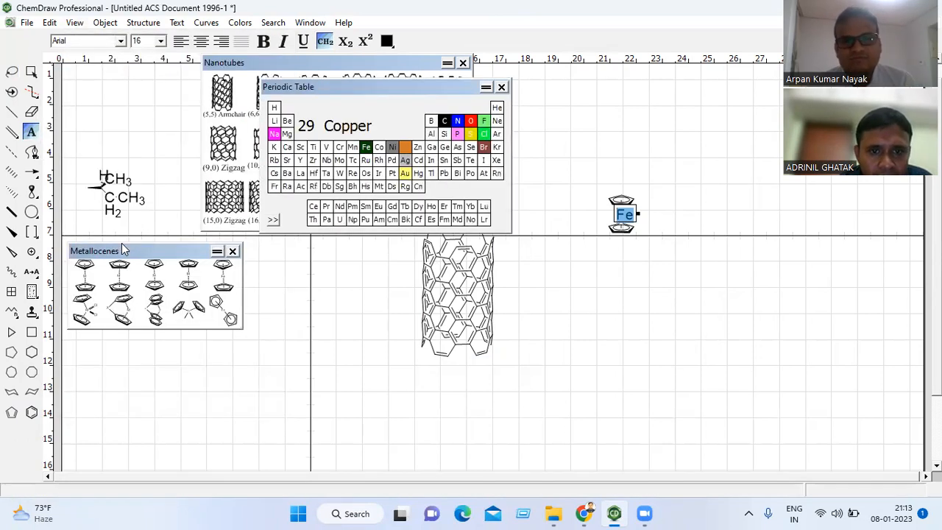
{"action": "left_click", "coordinate": [367, 148]}
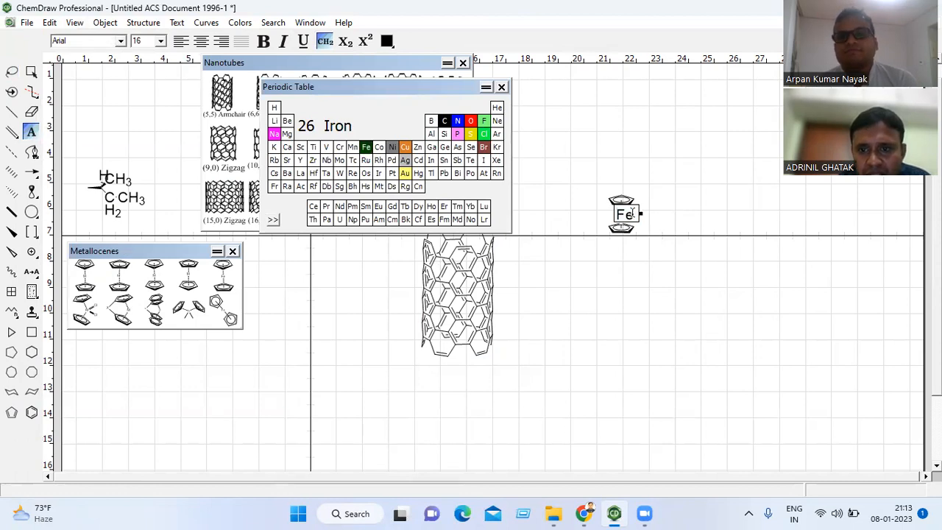
{"action": "left_click", "coordinate": [675, 236]}
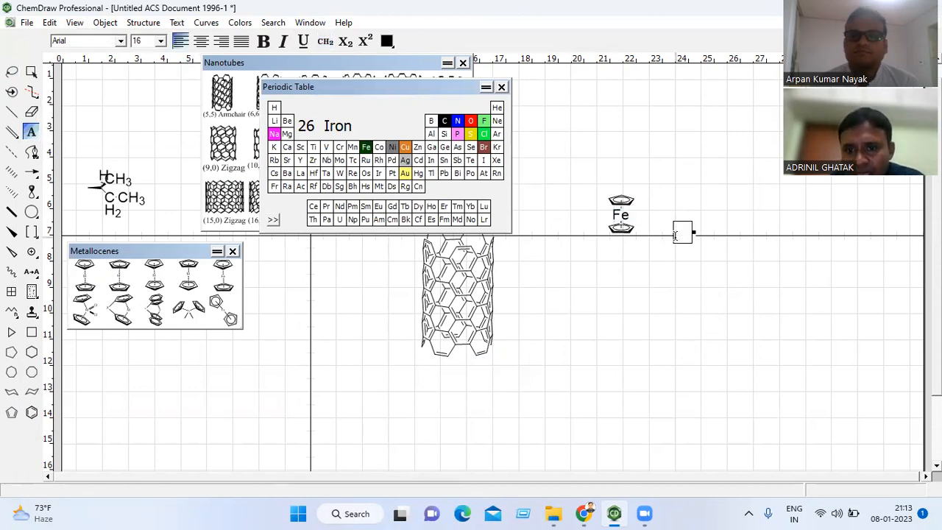
{"action": "left_click", "coordinate": [501, 86]}
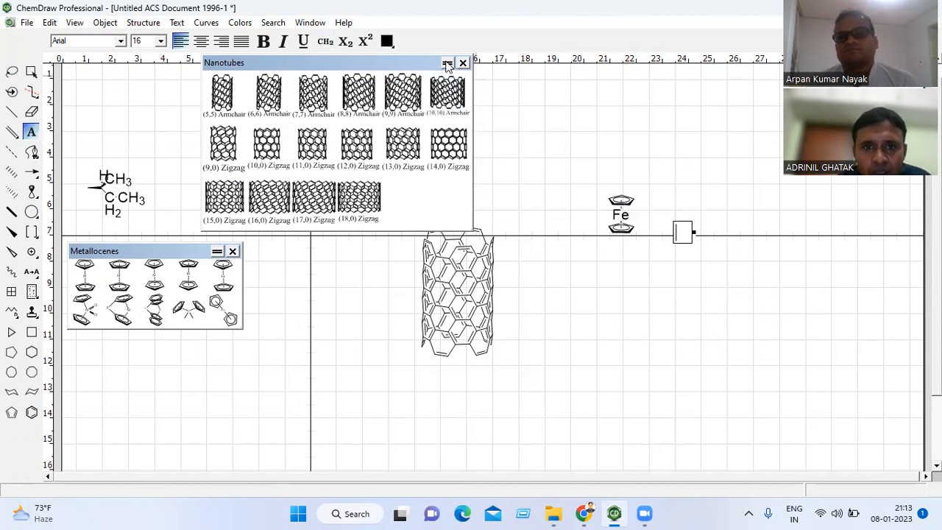
{"action": "left_click", "coordinate": [447, 64]}
{"action": "left_click", "coordinate": [462, 63]}
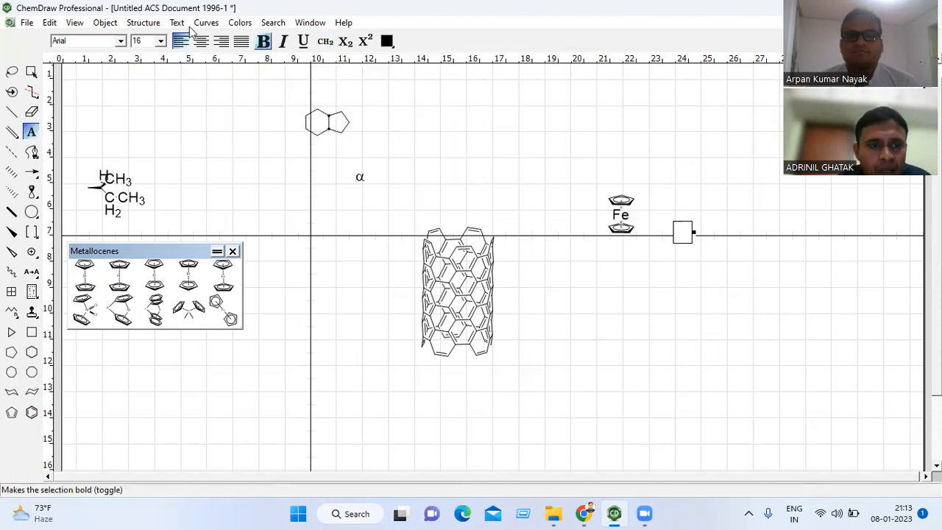
Step: Open the Microorganisms template collection and place the spiked cyan virus above the nanotube
{"action": "left_click", "coordinate": [74, 23]}
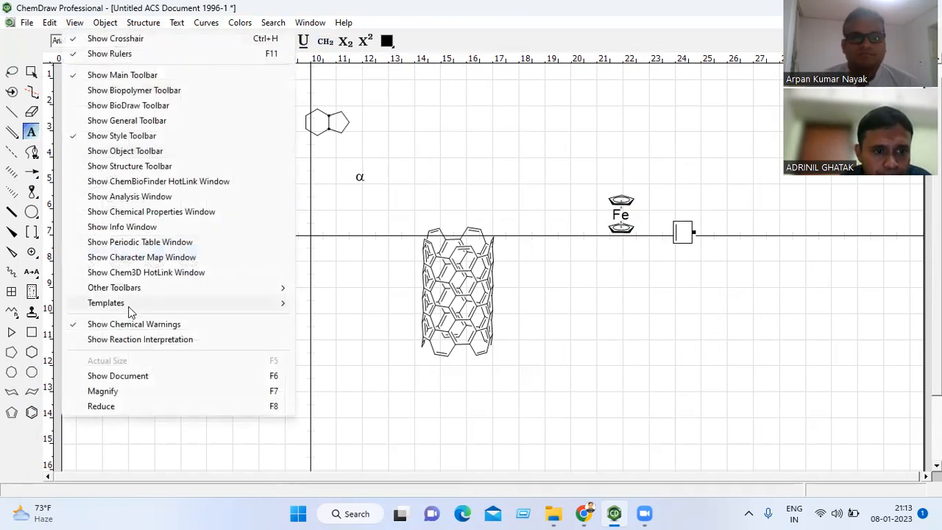
{"action": "mouse_move", "coordinate": [129, 304]}
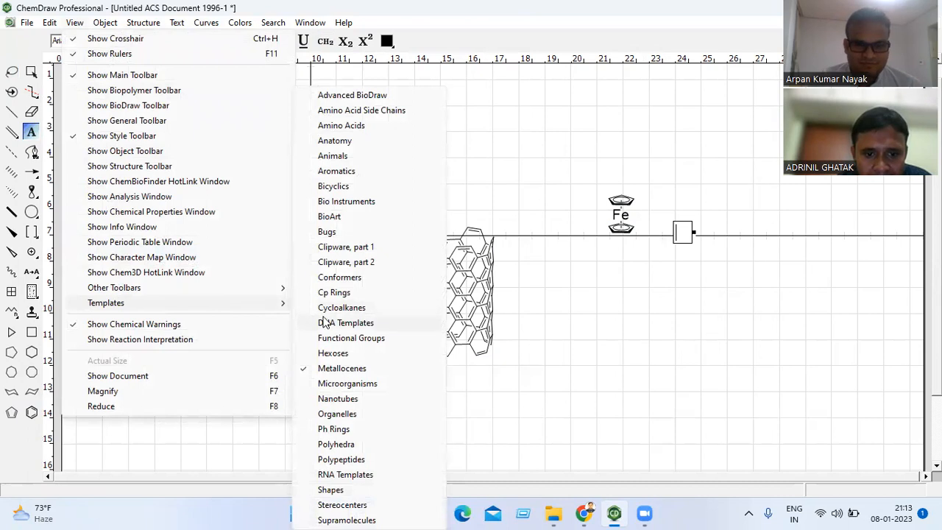
{"action": "left_click", "coordinate": [347, 383]}
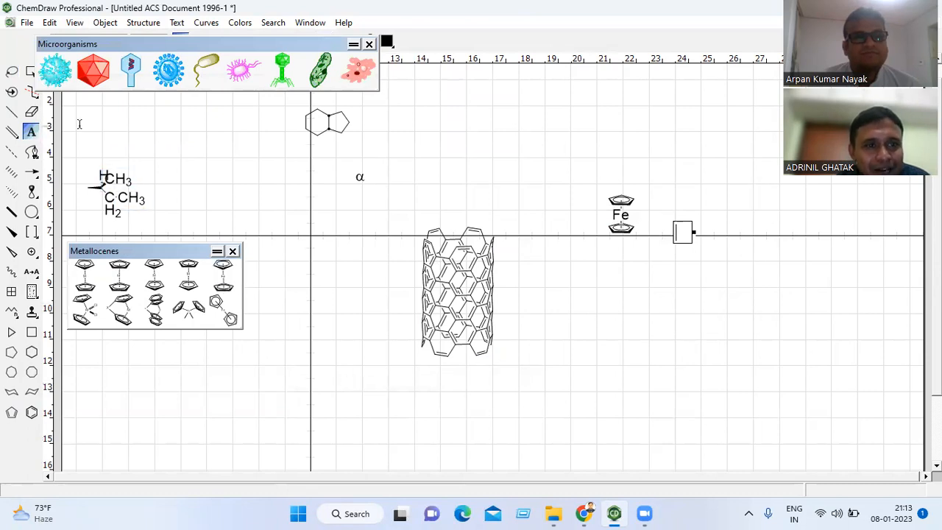
{"action": "left_click", "coordinate": [53, 74]}
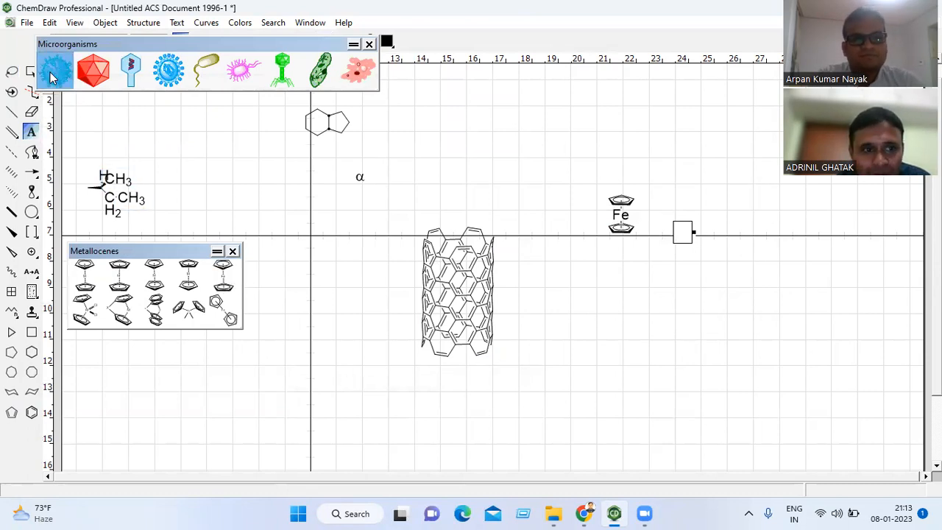
{"action": "left_click", "coordinate": [498, 143]}
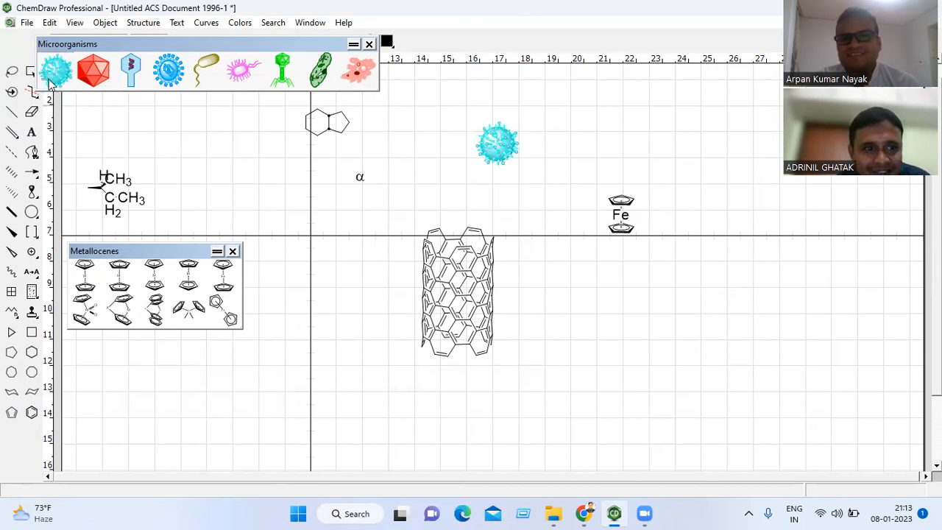
Step: Select the virus with the Lasso and enlarge it to about 2.7 times its placed size
{"action": "left_click", "coordinate": [8, 72]}
{"action": "left_click", "coordinate": [8, 71]}
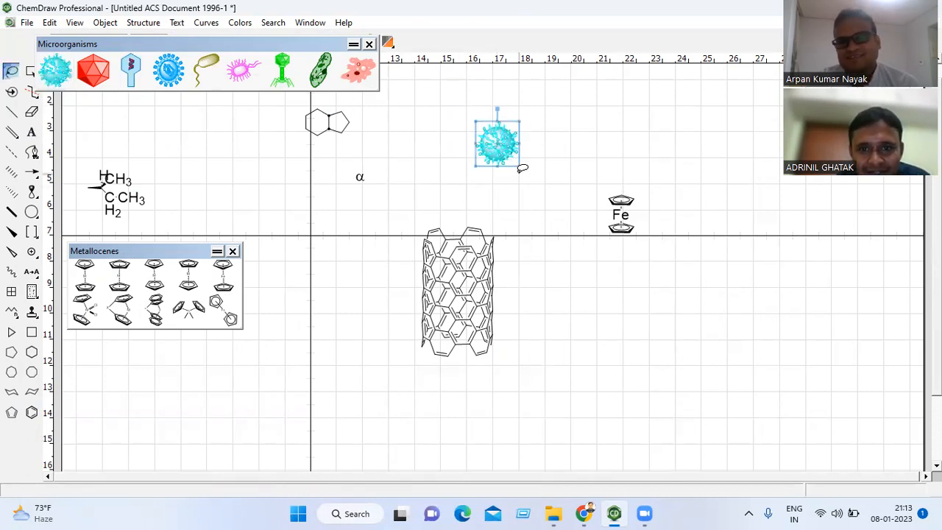
{"action": "mouse_move", "coordinate": [517, 166]}
{"action": "left_mouse_down"}
{"action": "mouse_move", "coordinate": [577, 204]}
{"action": "mouse_move", "coordinate": [610, 242]}
{"action": "left_mouse_up"}
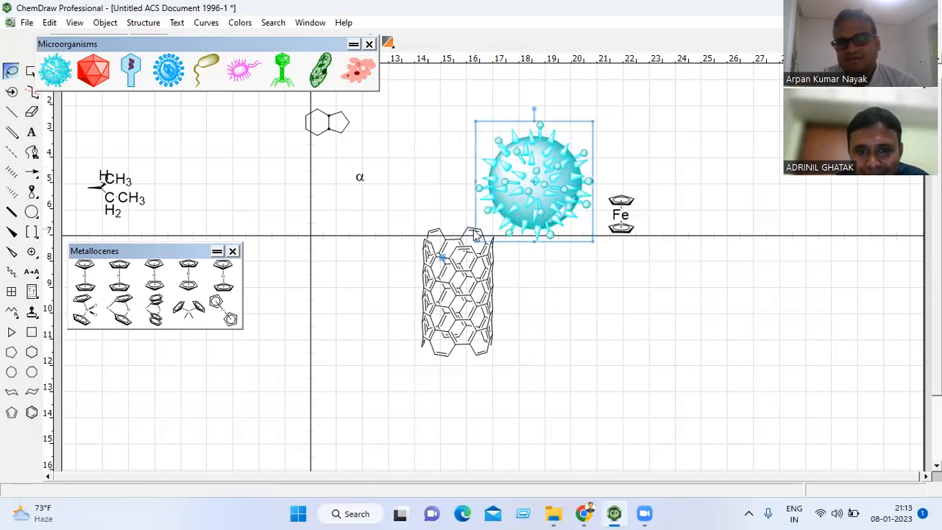
Step: Move the nanotube below the horizontal crosshair line, shift the virus slightly up and left, and close the Microorganisms templates
{"action": "mouse_move", "coordinate": [405, 242]}
{"action": "left_mouse_down"}
{"action": "mouse_move", "coordinate": [387, 273]}
{"action": "mouse_move", "coordinate": [417, 384]}
{"action": "mouse_move", "coordinate": [549, 240]}
{"action": "mouse_move", "coordinate": [471, 212]}
{"action": "mouse_move", "coordinate": [468, 231]}
{"action": "left_mouse_up"}
{"action": "left_click_drag", "start_coordinate": [469, 281], "coordinate": [412, 343]}
{"action": "mouse_move", "coordinate": [542, 170]}
{"action": "left_mouse_down"}
{"action": "mouse_move", "coordinate": [455, 184]}
{"action": "mouse_move", "coordinate": [421, 209]}
{"action": "mouse_move", "coordinate": [432, 270]}
{"action": "mouse_move", "coordinate": [475, 316]}
{"action": "mouse_move", "coordinate": [557, 307]}
{"action": "mouse_move", "coordinate": [530, 157]}
{"action": "left_mouse_up"}
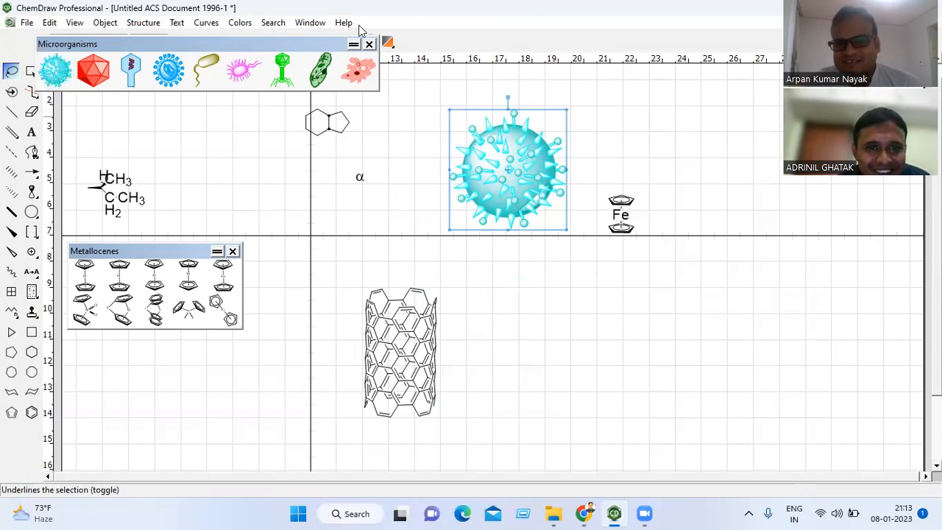
{"action": "left_click", "coordinate": [369, 44]}
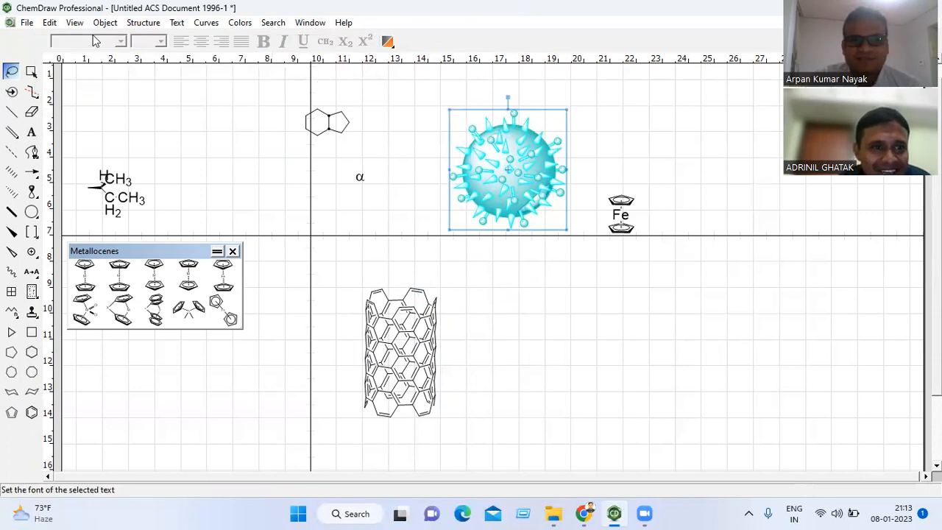
Step: Show the Chem3D HotLink window to check its 3D preview of the selected virus, and close it
{"action": "left_click", "coordinate": [75, 23]}
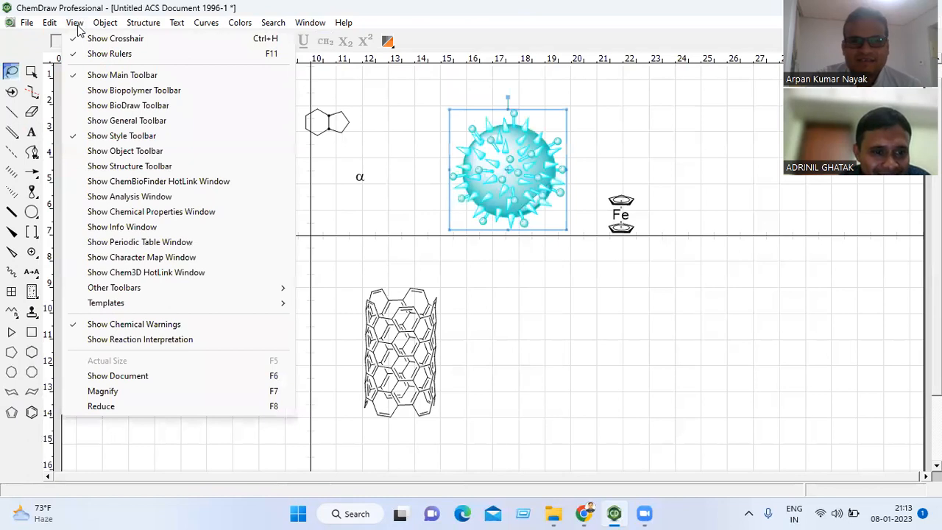
{"action": "left_click", "coordinate": [127, 273]}
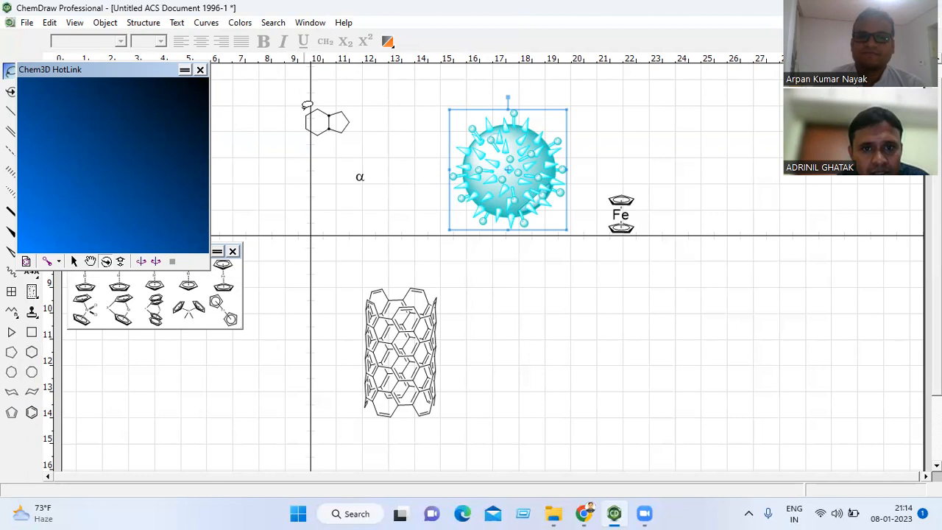
{"action": "left_click", "coordinate": [200, 70]}
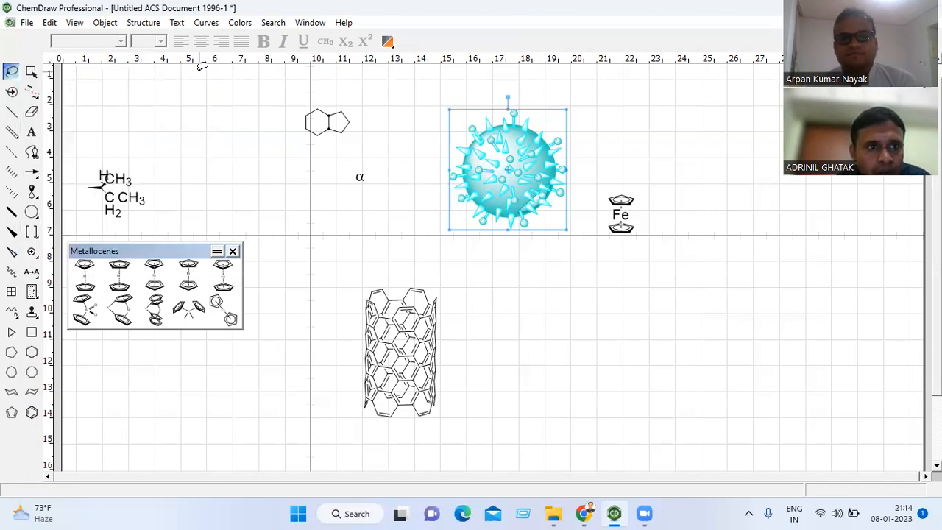
Step: Open the Polyhedra template collection, look through its shapes, and close it
{"action": "left_click", "coordinate": [105, 23]}
{"action": "mouse_move", "coordinate": [76, 22]}
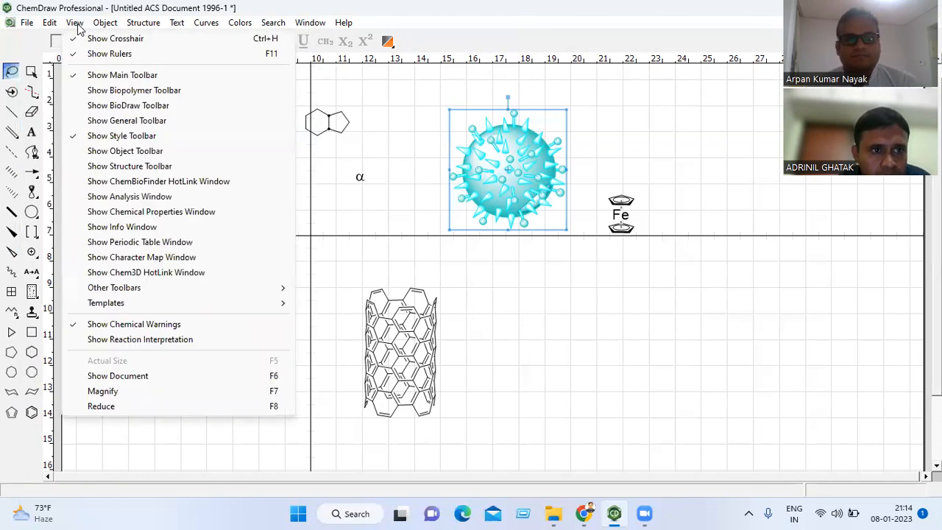
{"action": "mouse_move", "coordinate": [117, 305]}
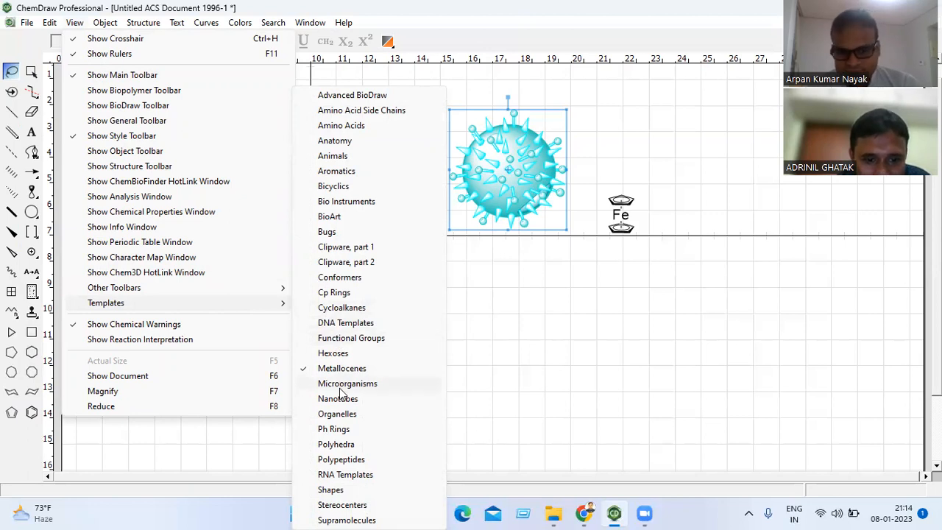
{"action": "left_click", "coordinate": [337, 444]}
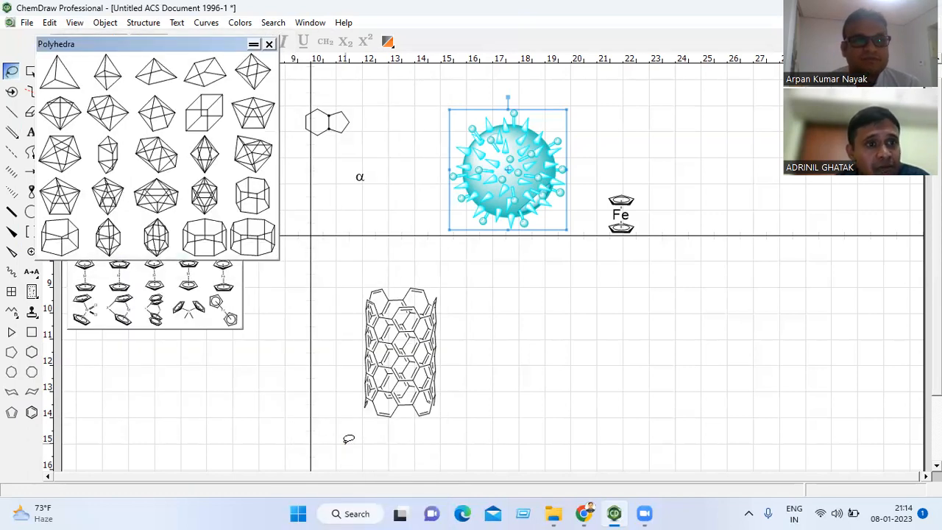
{"action": "left_click", "coordinate": [109, 197]}
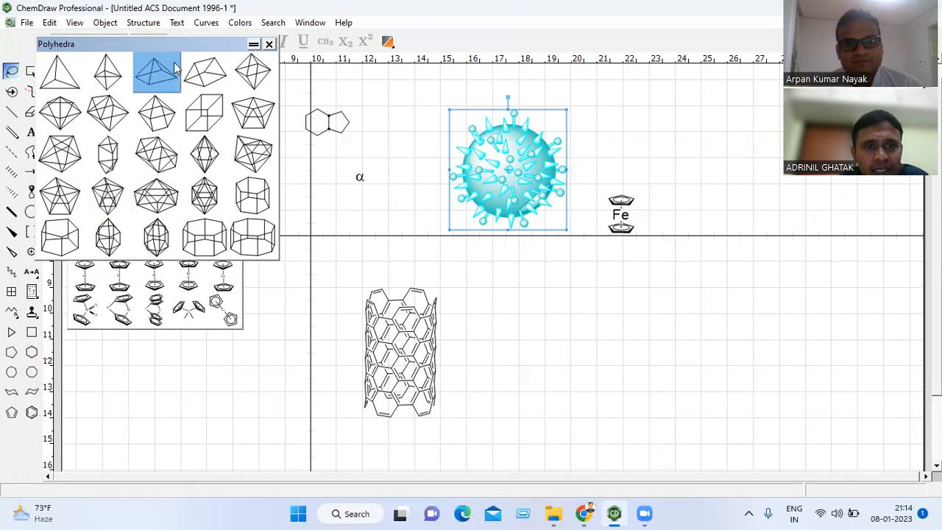
{"action": "left_click", "coordinate": [270, 46]}
Step: Open the Polypeptides template collection, look through its linear and cyclic chains, and close it
{"action": "left_click", "coordinate": [75, 24]}
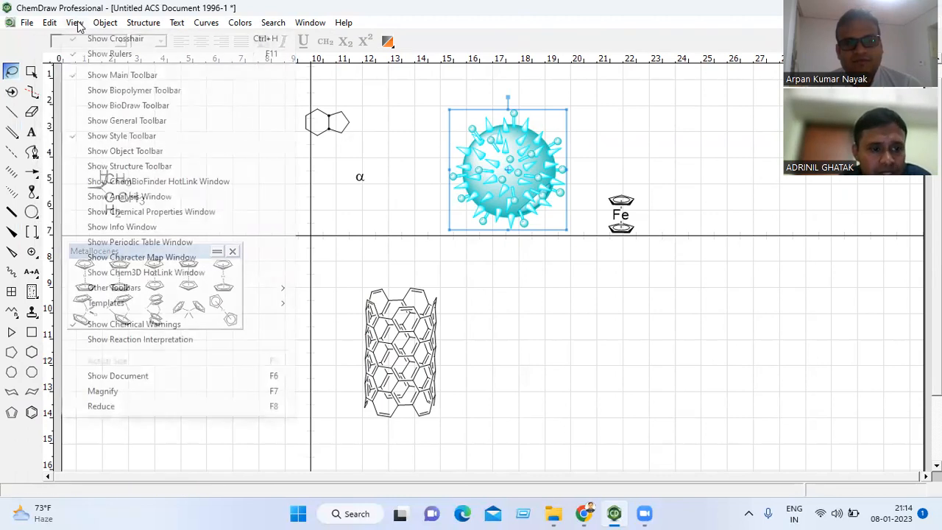
{"action": "mouse_move", "coordinate": [129, 307]}
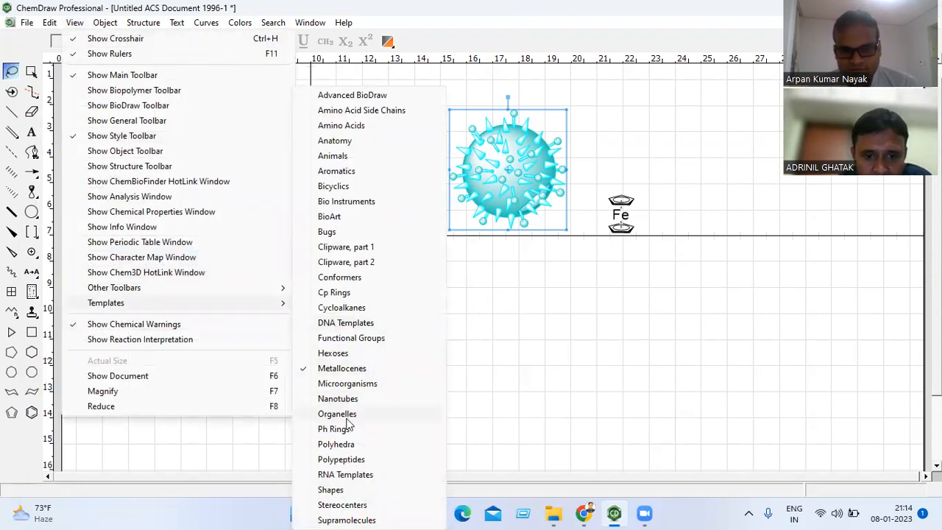
{"action": "left_click", "coordinate": [341, 459]}
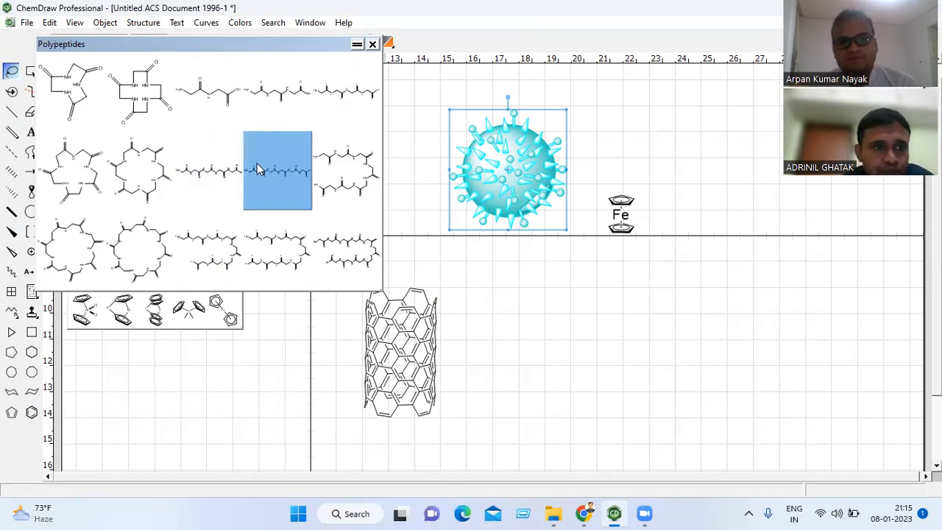
{"action": "left_click", "coordinate": [372, 44]}
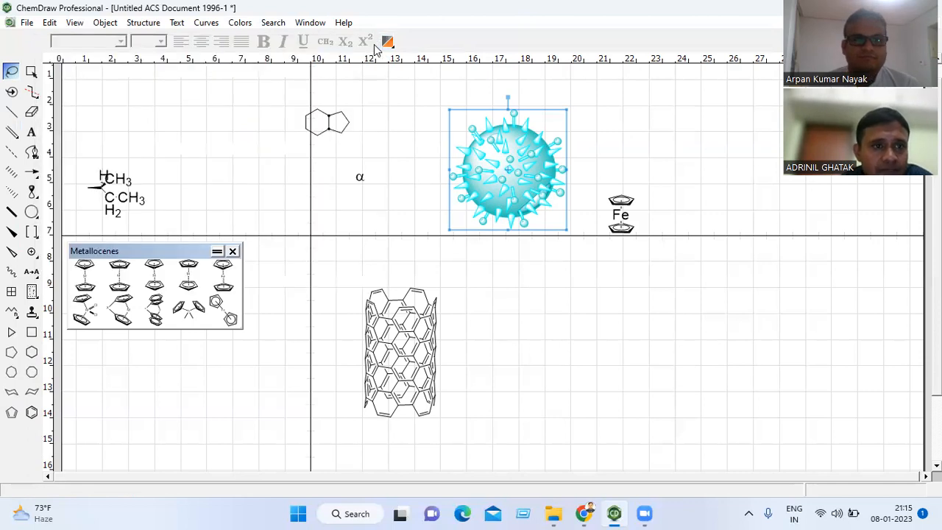
{"action": "left_click", "coordinate": [71, 24]}
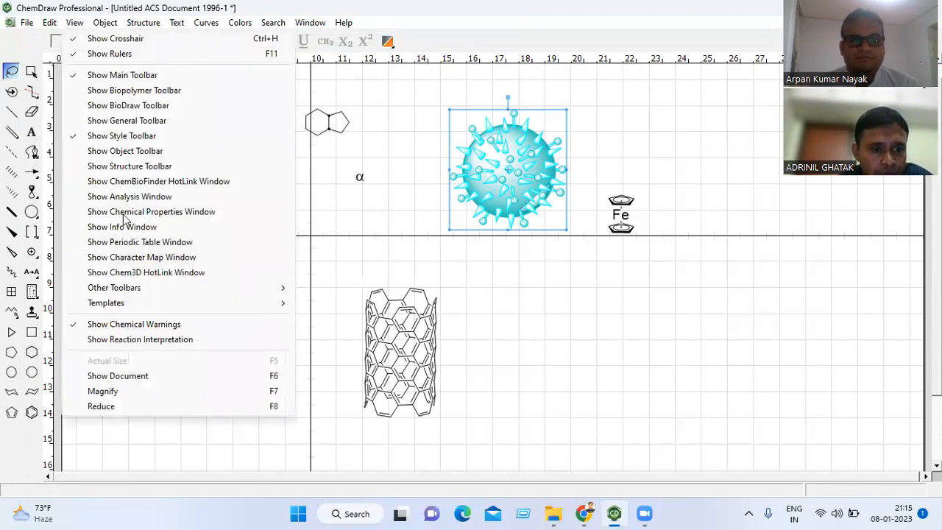
{"action": "left_click", "coordinate": [105, 24]}
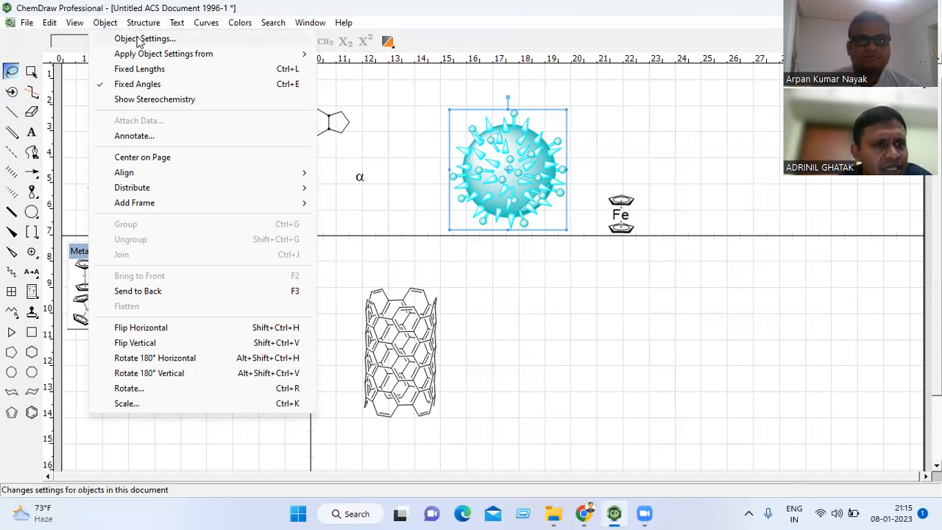
{"action": "left_click", "coordinate": [32, 134]}
{"action": "left_click", "coordinate": [32, 135]}
{"action": "left_click", "coordinate": [573, 336]}
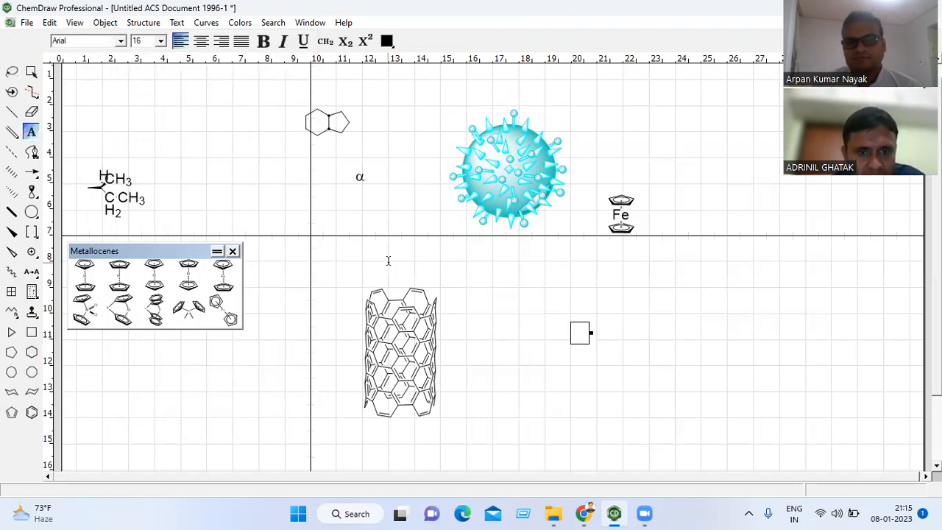
Step: Select all drawn objects and delete them to empty the page, and close the Metallocenes templates
{"action": "left_click", "coordinate": [12, 73]}
{"action": "left_click", "coordinate": [597, 356]}
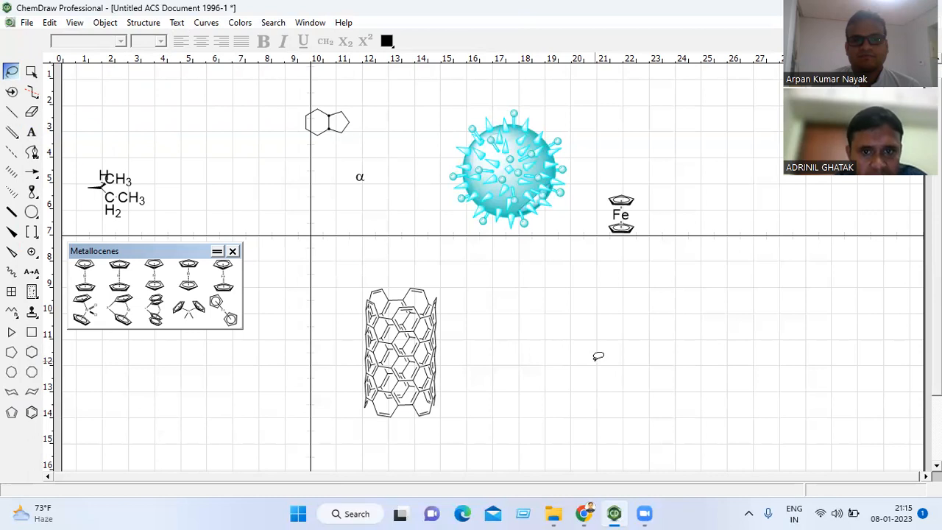
{"action": "key", "text": "ctrl+a"}
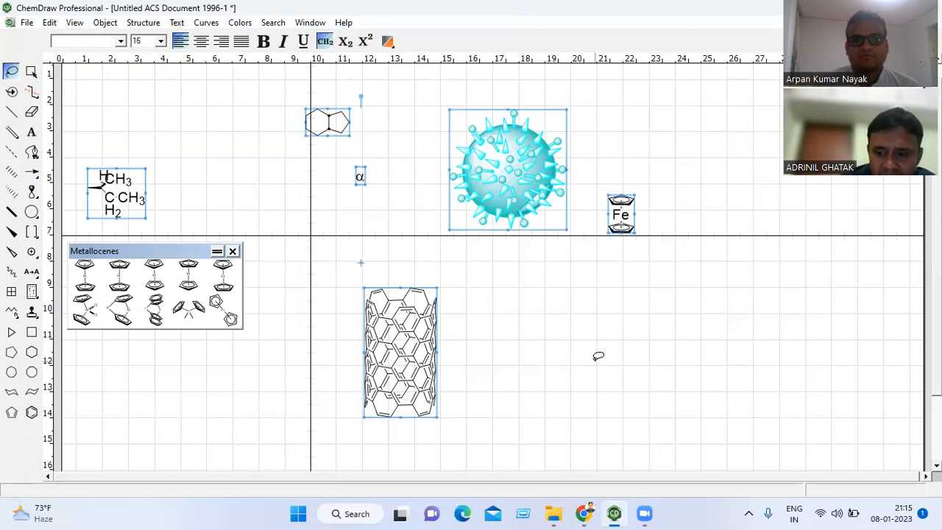
{"action": "key", "text": "Delete"}
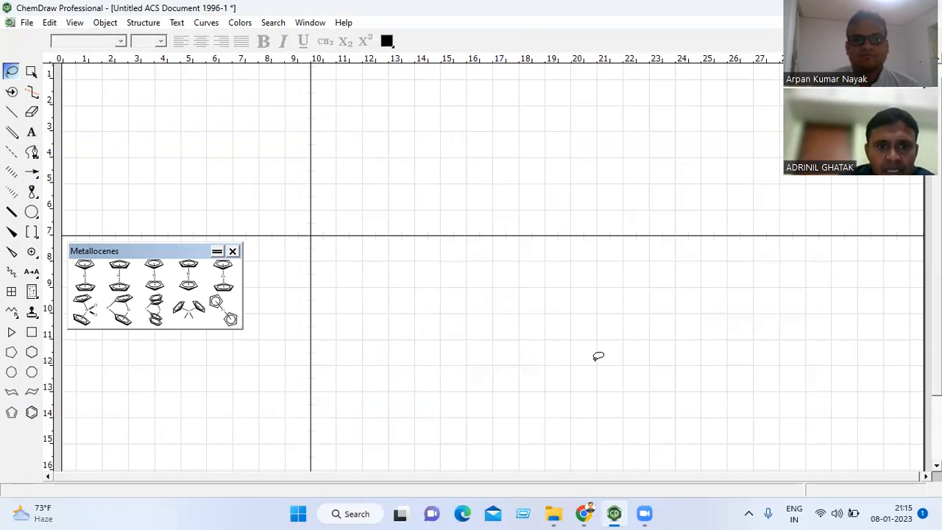
{"action": "left_click", "coordinate": [232, 251]}
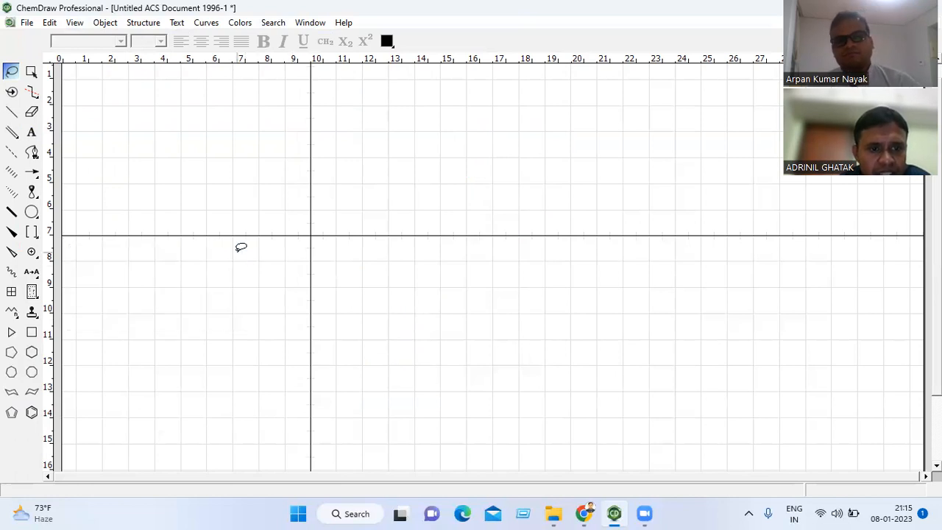
Step: Place a carbon label C with the Text tool in the empty area above the horizontal crosshair line
{"action": "left_click", "coordinate": [29, 135]}
{"action": "left_click", "coordinate": [454, 187]}
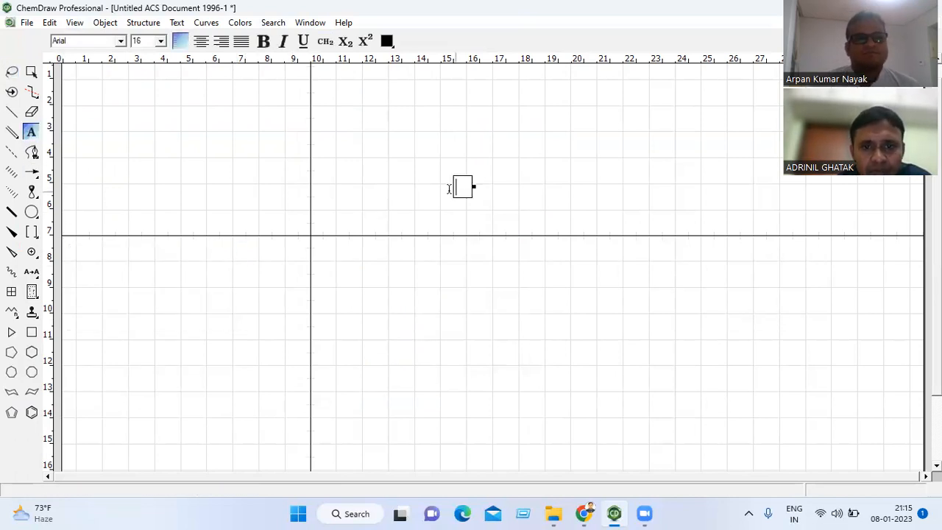
{"action": "type", "text": "C"}
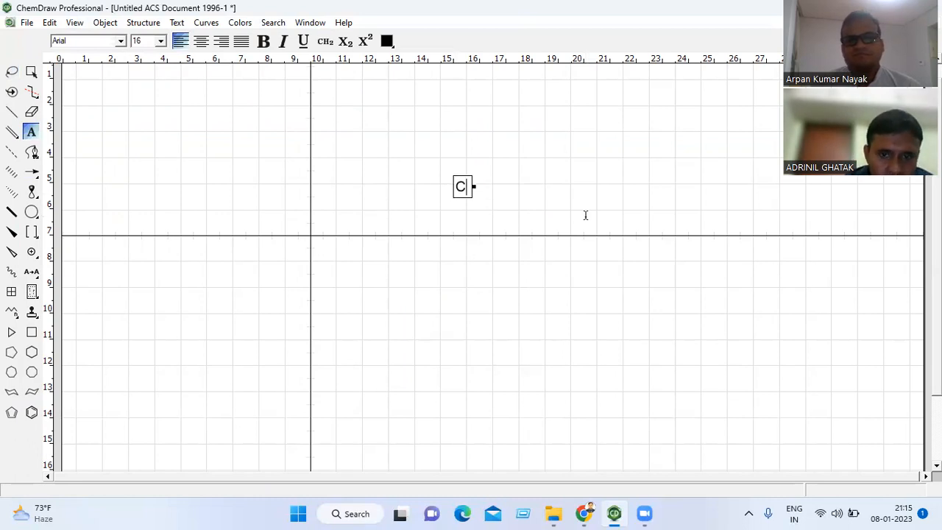
Step: Draw four solid bonds of differing lengths from the carbon: straight up, down-left, steeply down-right, and horizontally right
{"action": "left_click", "coordinate": [11, 111]}
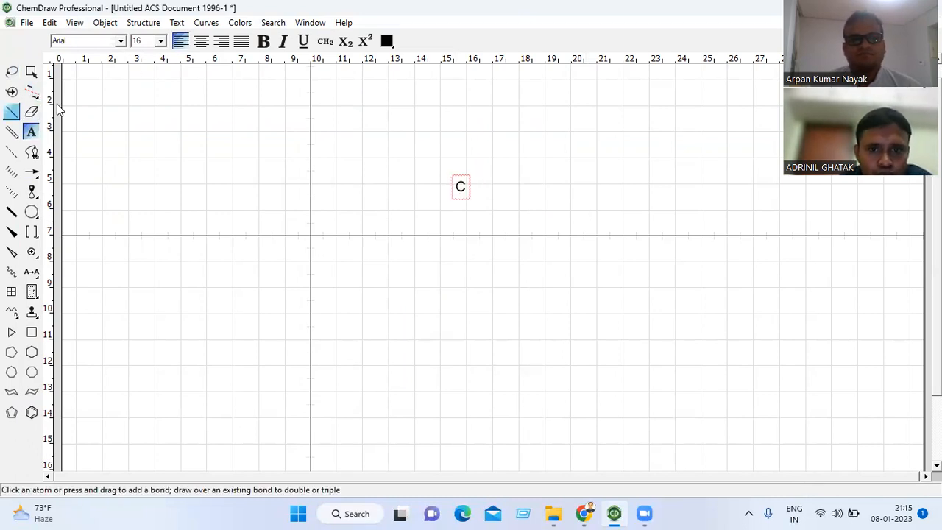
{"action": "left_click_drag", "start_coordinate": [462, 188], "coordinate": [460, 148]}
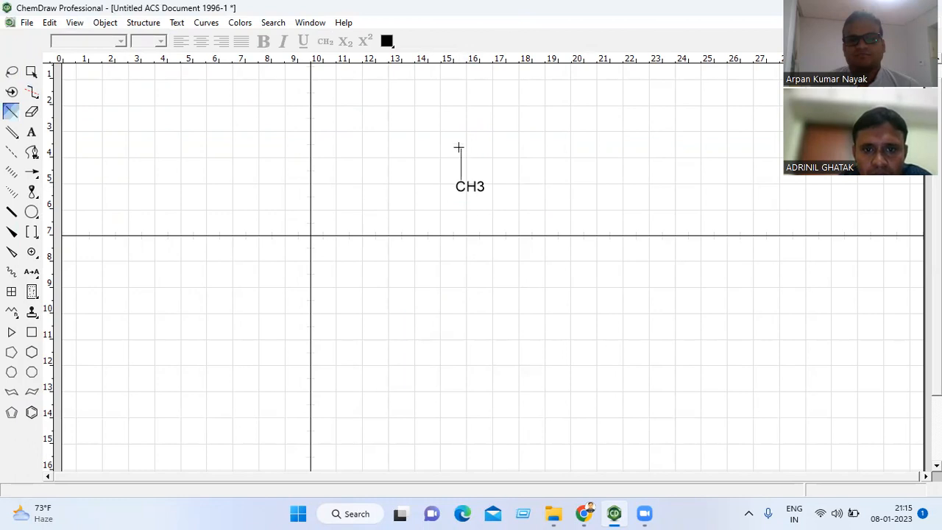
{"action": "left_click_drag", "start_coordinate": [460, 186], "coordinate": [393, 225]}
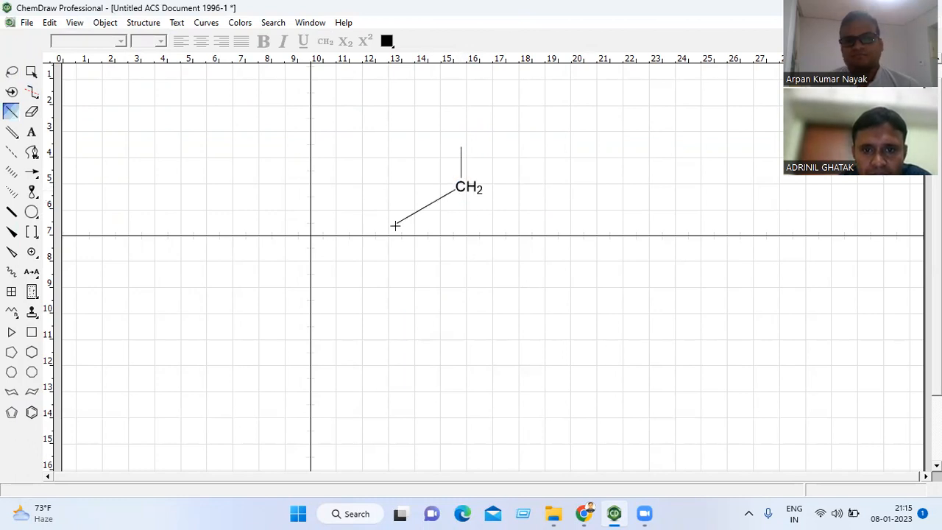
{"action": "left_click_drag", "start_coordinate": [460, 186], "coordinate": [469, 223]}
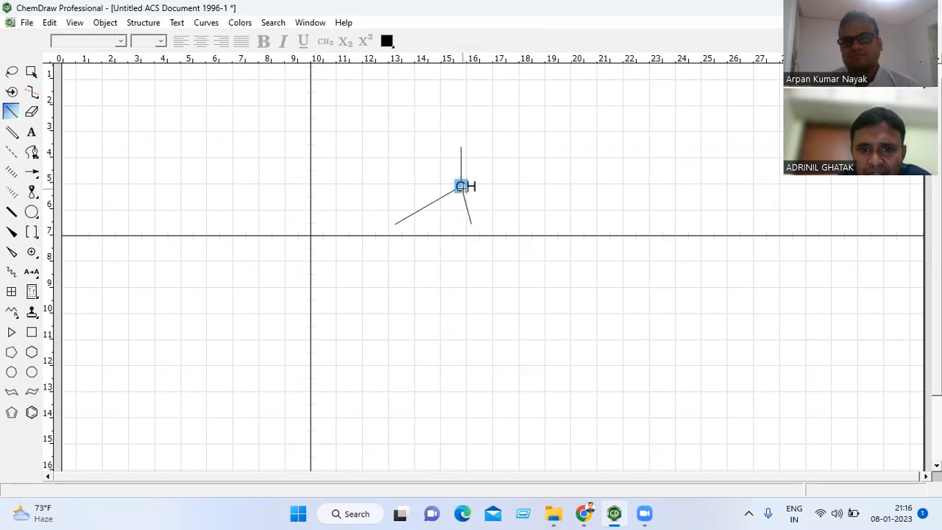
{"action": "left_click_drag", "start_coordinate": [461, 186], "coordinate": [515, 181]}
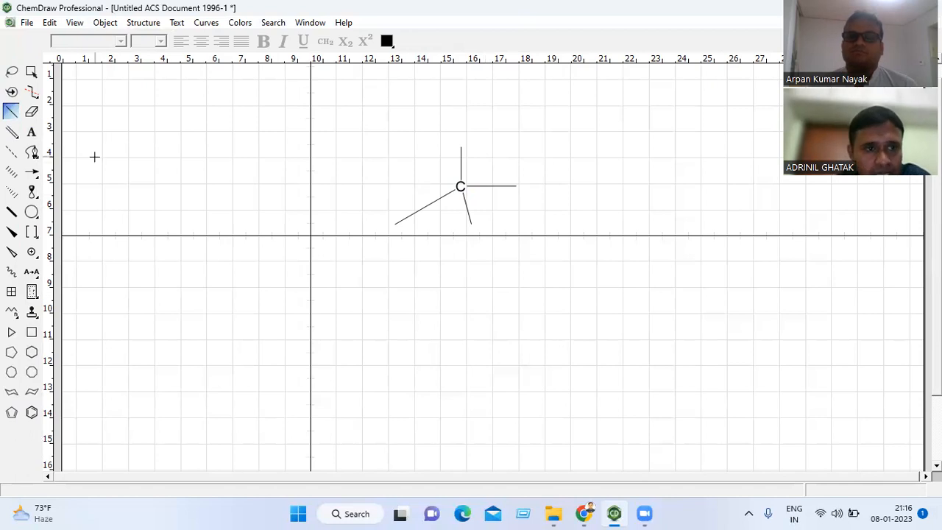
Step: Turn on Fixed Lengths for objects and erase all four bonds around the carbon
{"action": "left_click", "coordinate": [102, 24]}
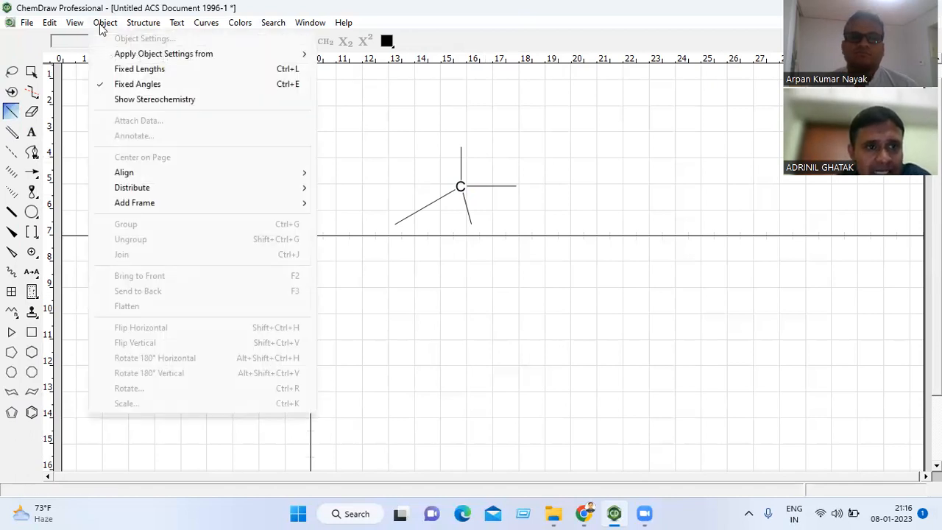
{"action": "left_click", "coordinate": [137, 70]}
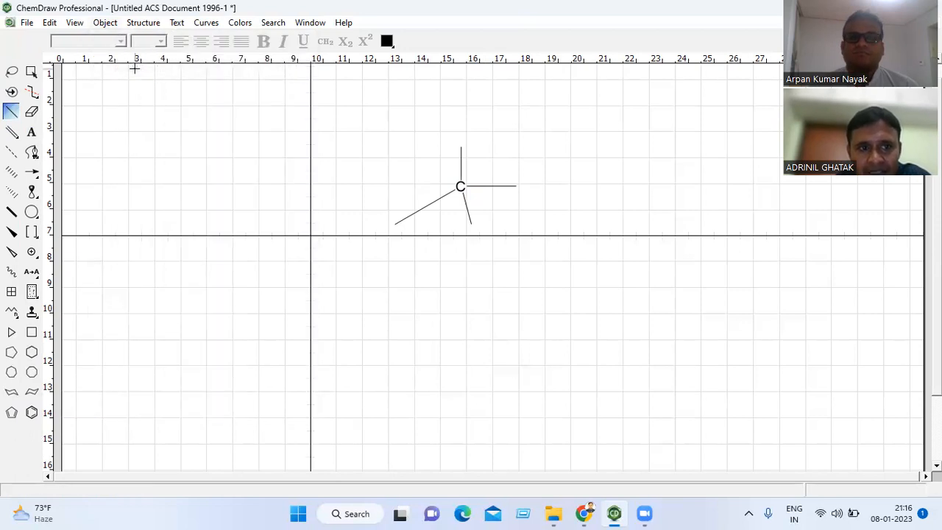
{"action": "left_click", "coordinate": [30, 112]}
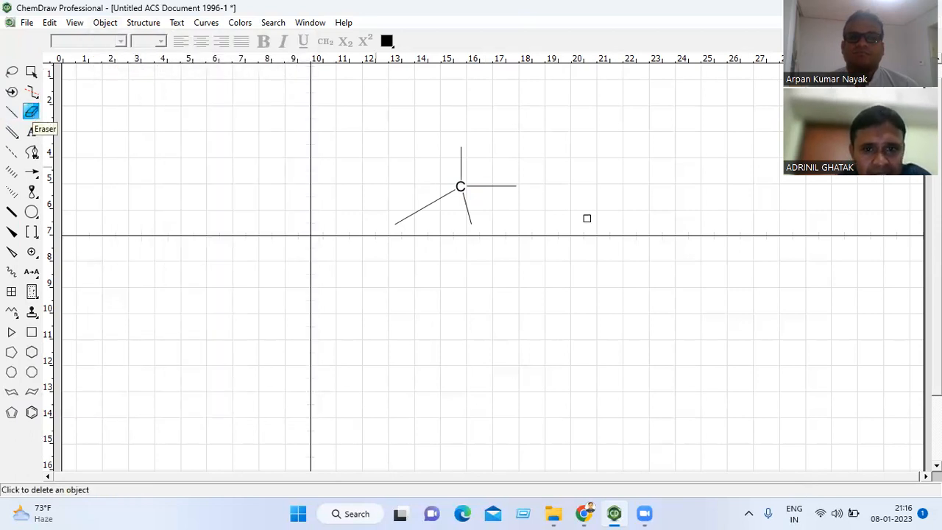
{"action": "left_click", "coordinate": [505, 186]}
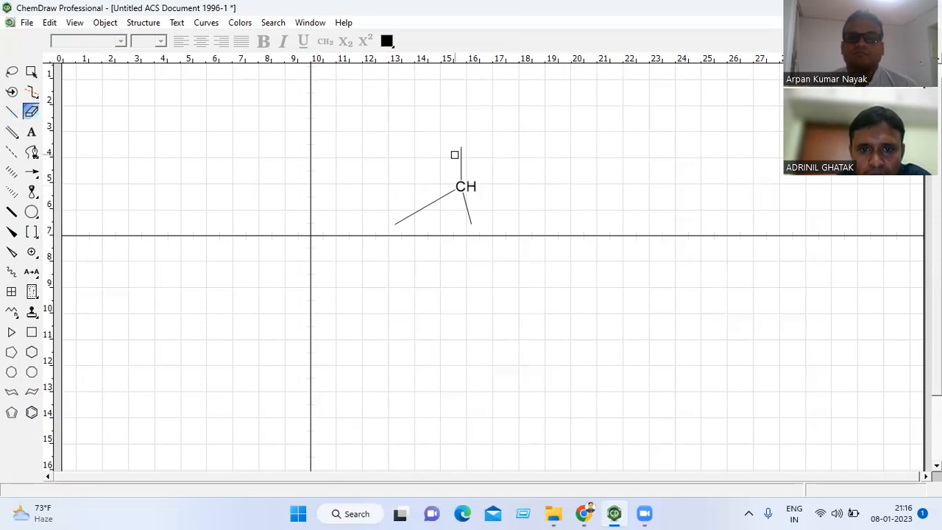
{"action": "left_click", "coordinate": [460, 156]}
{"action": "left_click", "coordinate": [440, 200]}
{"action": "left_click", "coordinate": [467, 207]}
{"action": "left_click", "coordinate": [11, 111]}
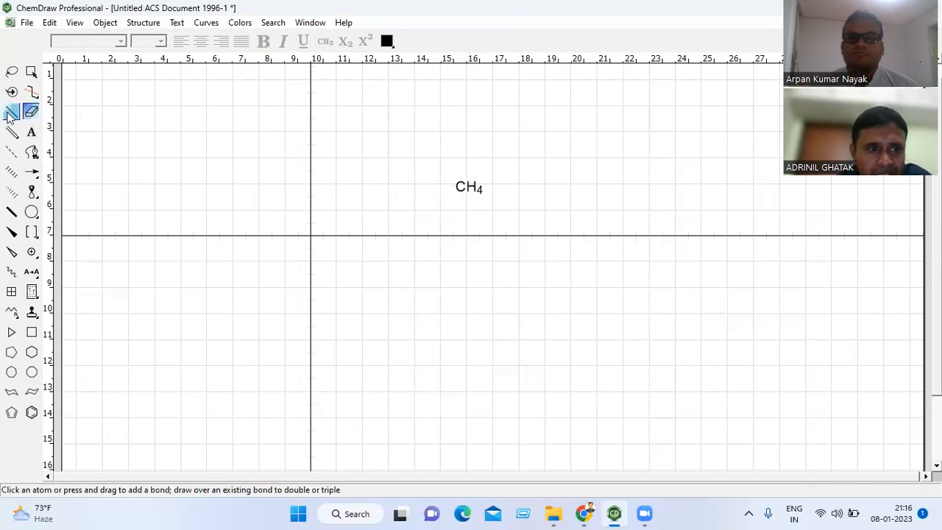
{"action": "left_click", "coordinate": [105, 23]}
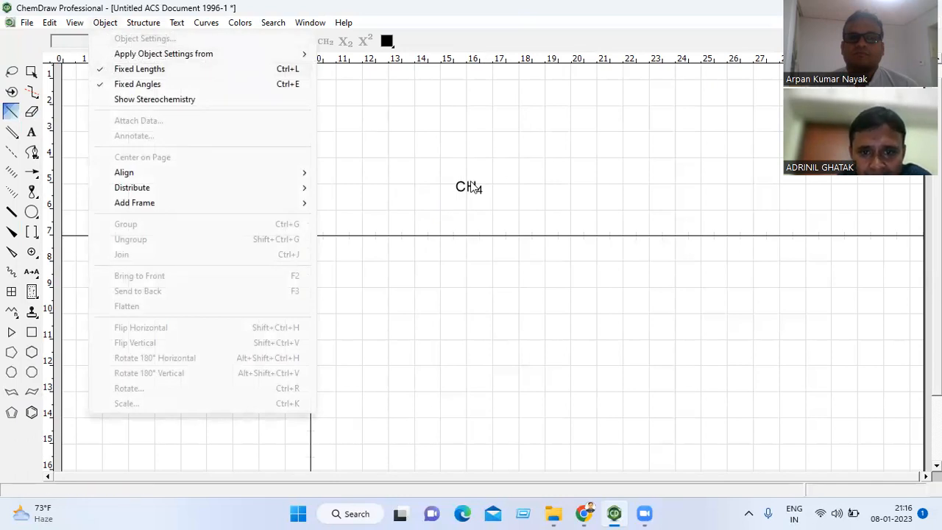
{"action": "left_click", "coordinate": [545, 142]}
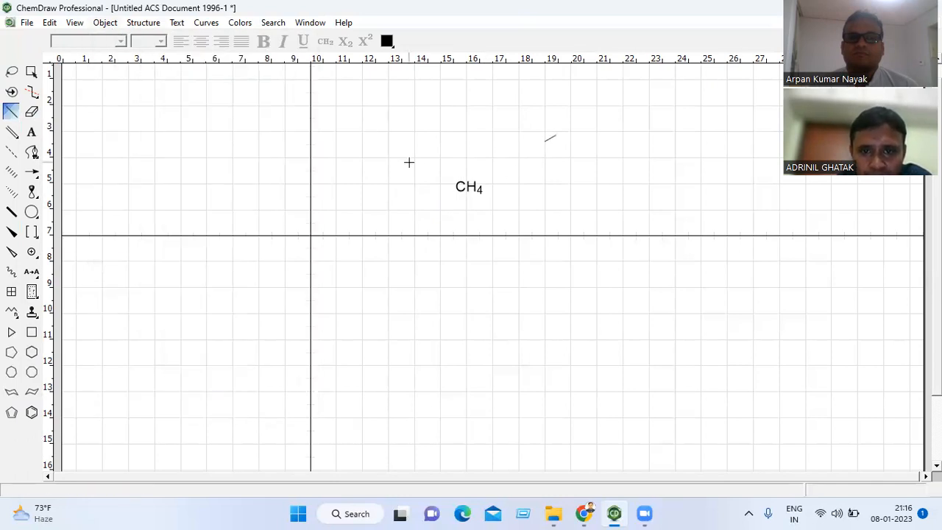
{"action": "left_click", "coordinate": [28, 73]}
{"action": "left_click", "coordinate": [13, 73]}
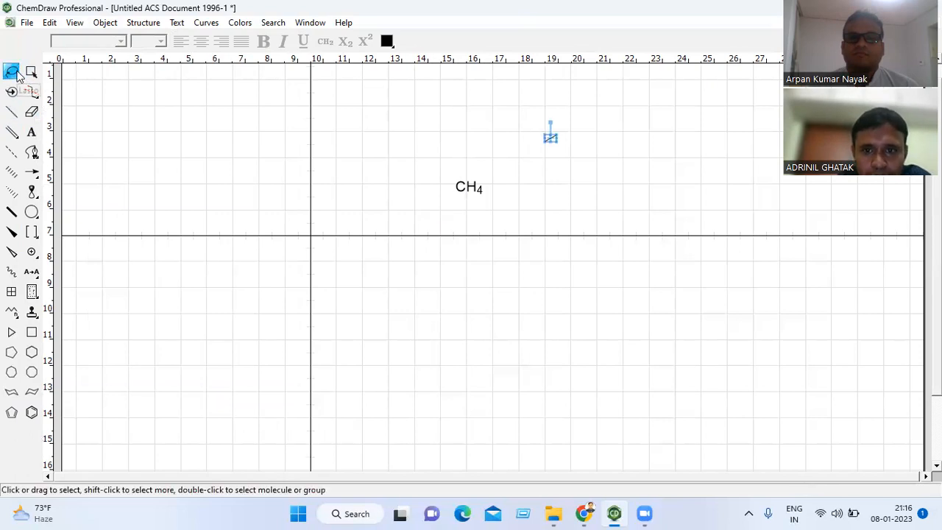
{"action": "key", "text": "Delete"}
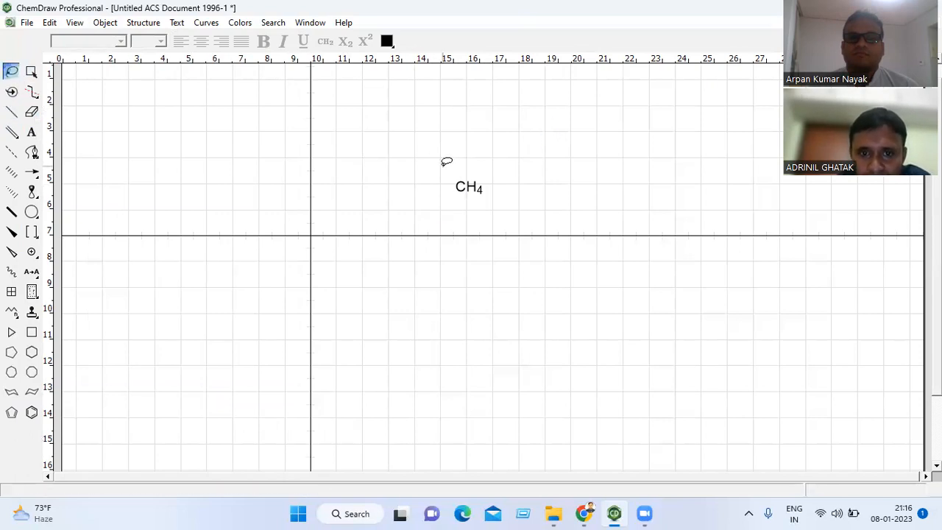
Step: Draw four short solid bonds from the carbon with Fixed Lengths on: up, down-left, straight down, and slightly up to the right
{"action": "left_click", "coordinate": [11, 111]}
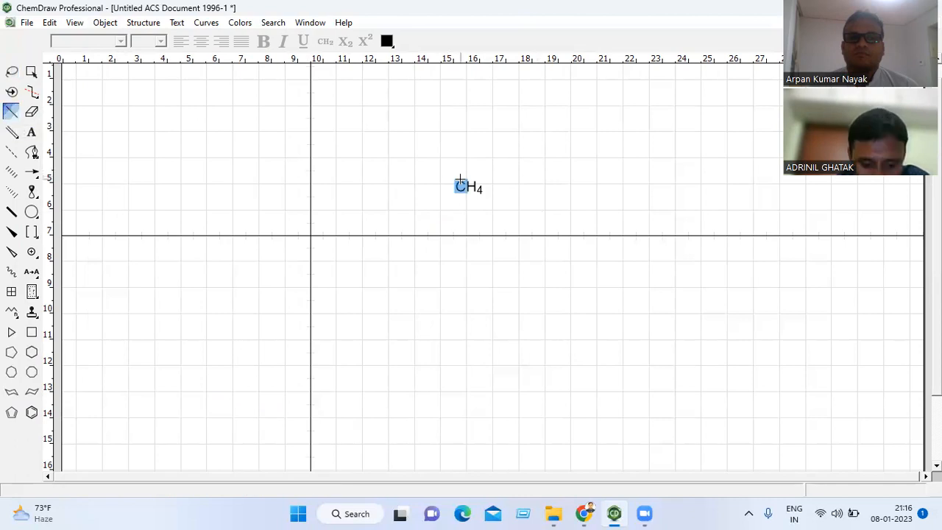
{"action": "left_click_drag", "start_coordinate": [460, 184], "coordinate": [461, 169]}
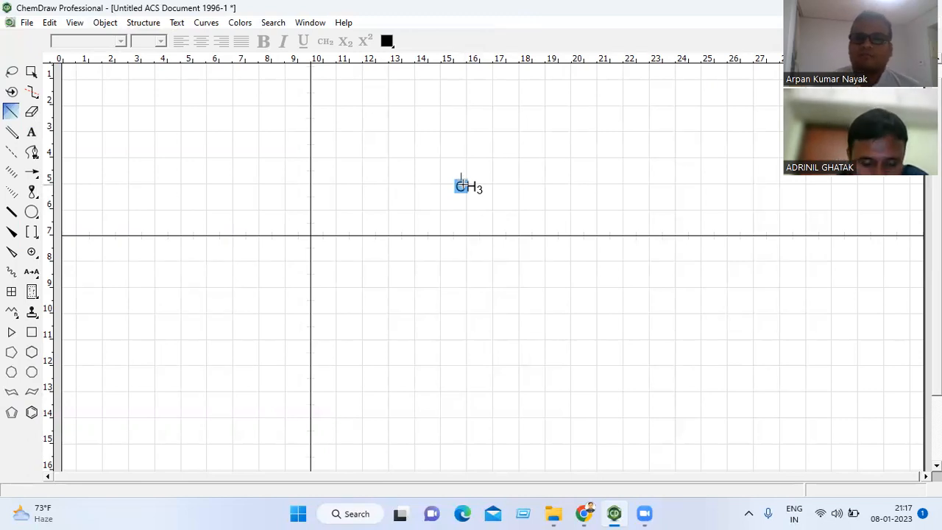
{"action": "left_click_drag", "start_coordinate": [462, 185], "coordinate": [439, 198]}
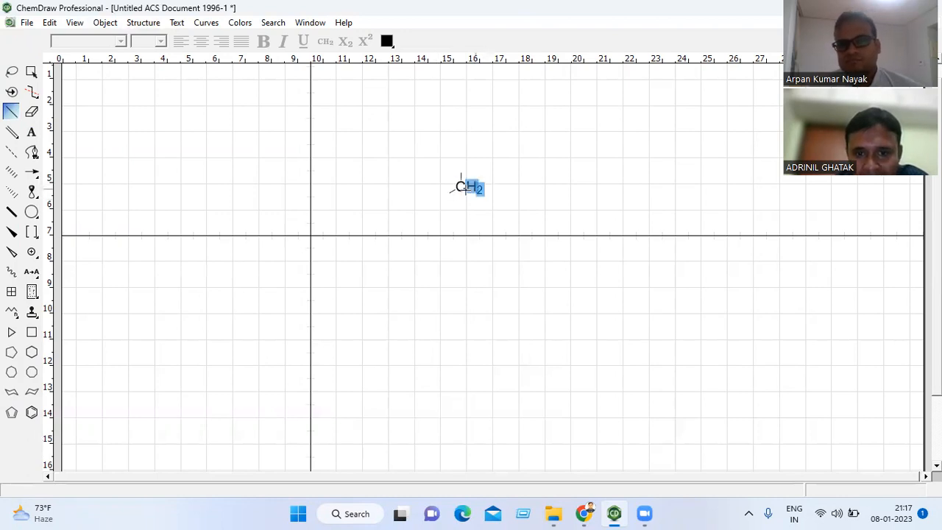
{"action": "left_click", "coordinate": [460, 186]}
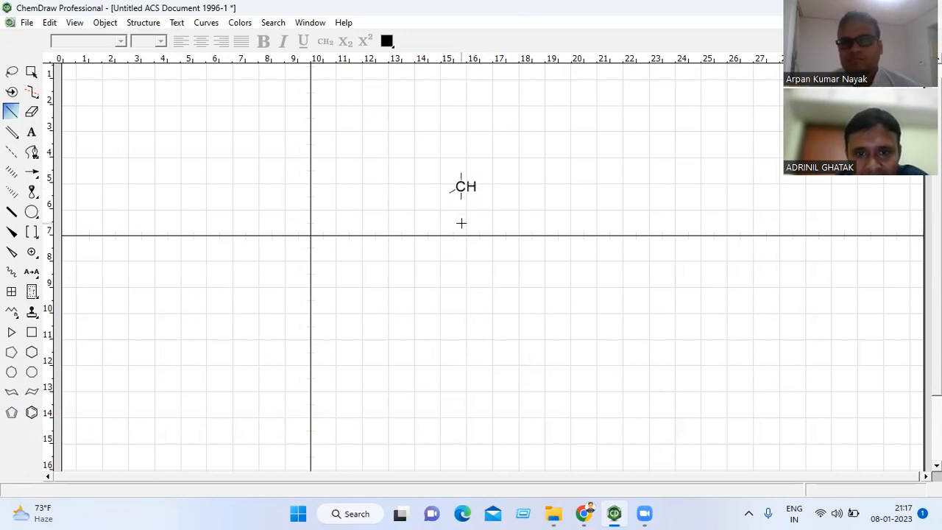
{"action": "left_click", "coordinate": [460, 186]}
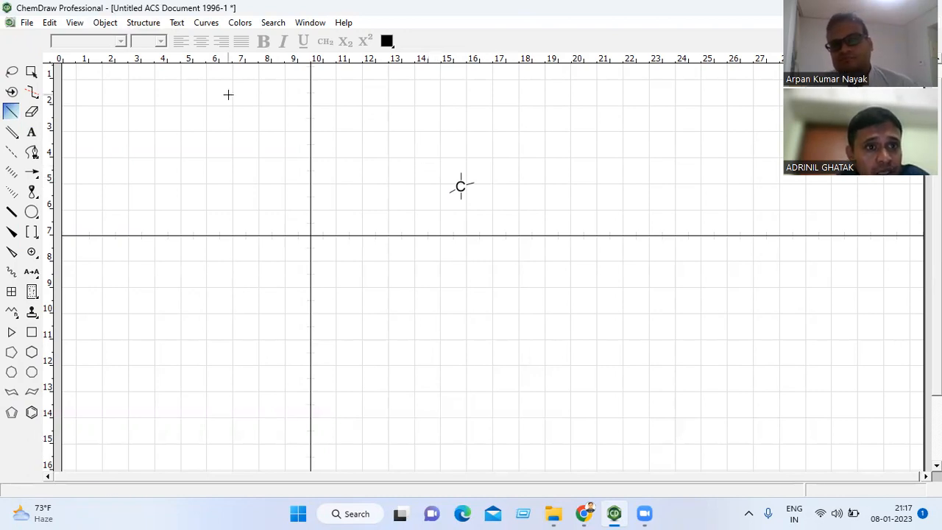
Step: Turn off Fixed Lengths, and draw a horizontal test bond about 11 ruler units long beside the carbon and delete it
{"action": "left_click", "coordinate": [104, 23]}
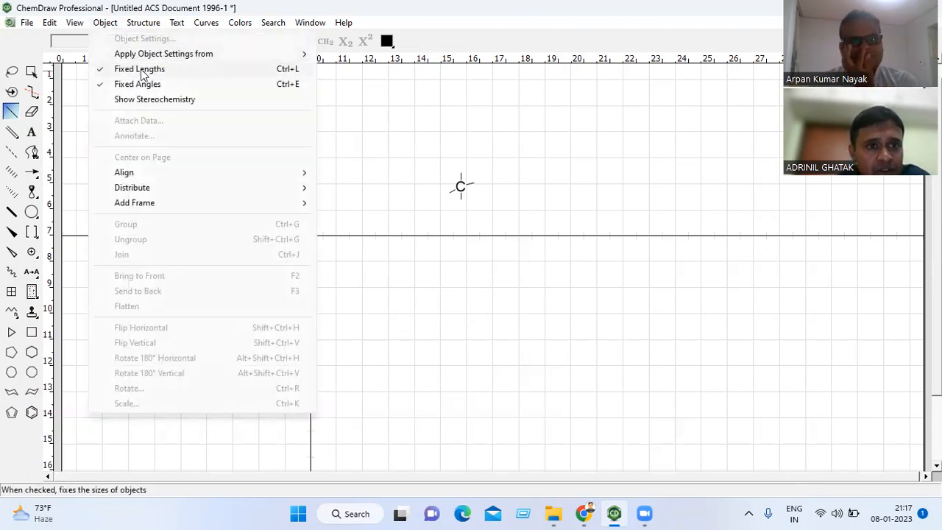
{"action": "left_click", "coordinate": [141, 70]}
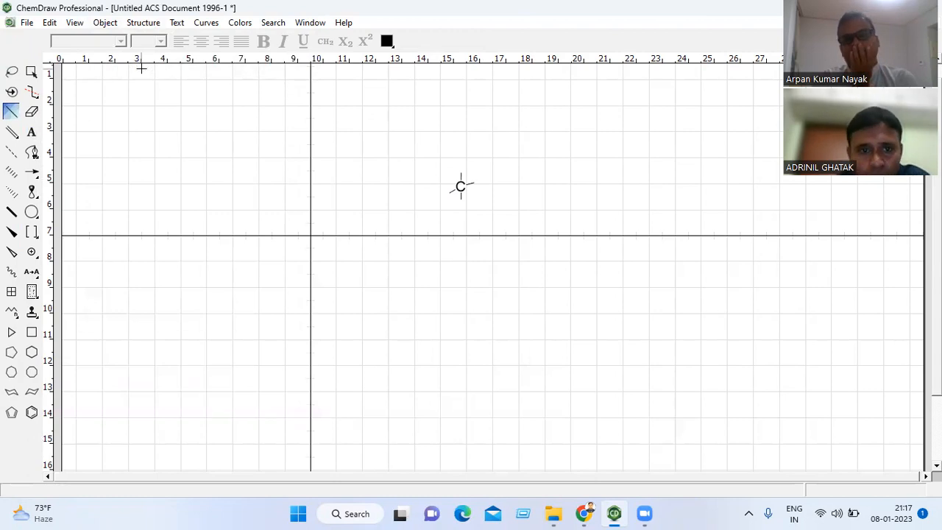
{"action": "left_click_drag", "start_coordinate": [149, 127], "coordinate": [435, 143]}
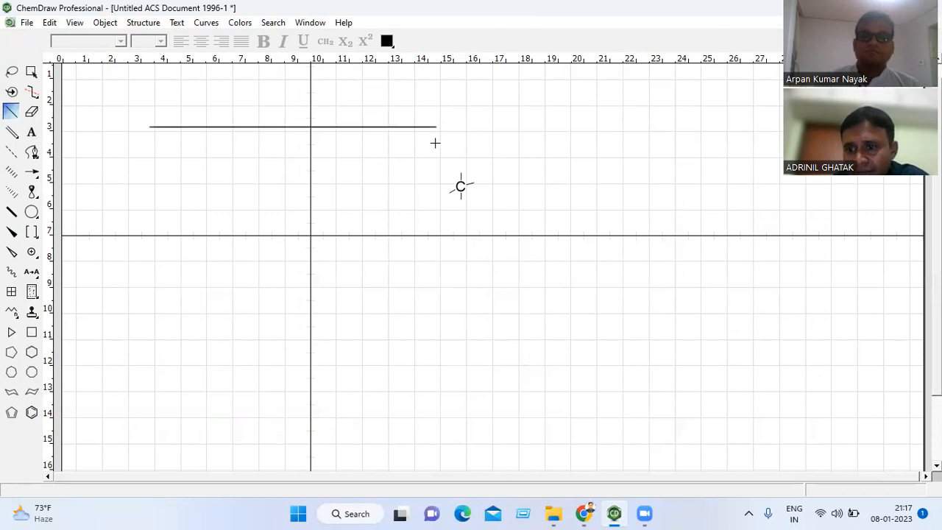
{"action": "left_click", "coordinate": [10, 72]}
{"action": "key", "text": "Delete"}
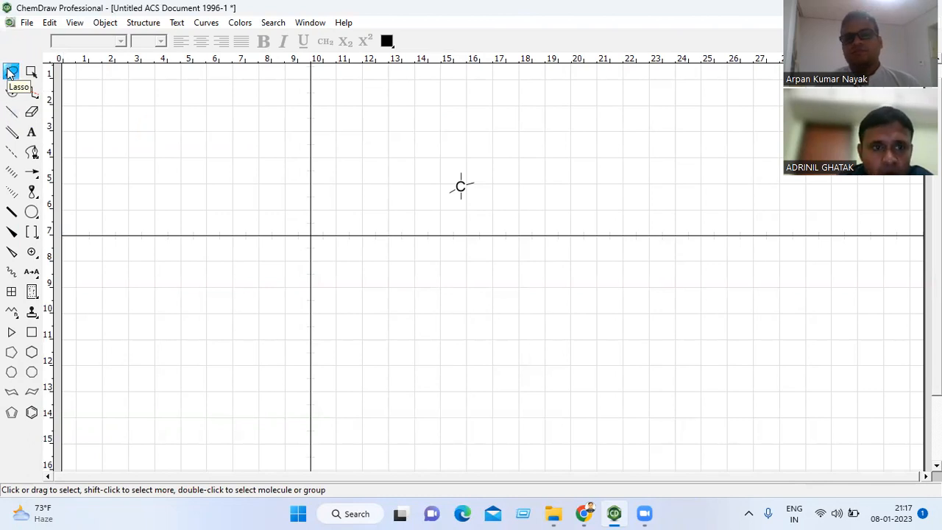
Step: Draw a horizontal solid bond about 16 ruler units long across the page above the carbon, and delete it
{"action": "left_click", "coordinate": [103, 22]}
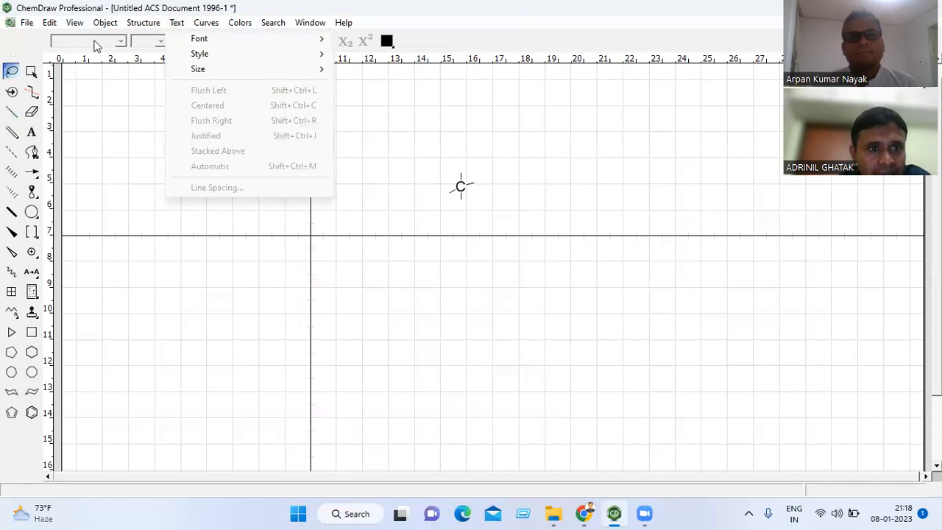
{"action": "mouse_move", "coordinate": [103, 28]}
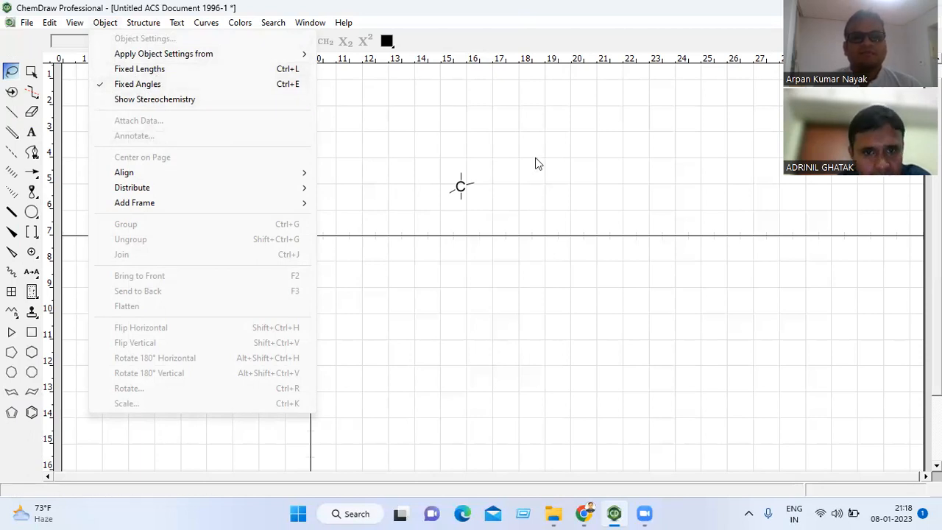
{"action": "left_click", "coordinate": [489, 131]}
{"action": "mouse_move", "coordinate": [491, 130]}
{"action": "left_mouse_down"}
{"action": "mouse_move", "coordinate": [549, 128]}
{"action": "mouse_move", "coordinate": [586, 145]}
{"action": "left_mouse_up"}
{"action": "left_click", "coordinate": [11, 111]}
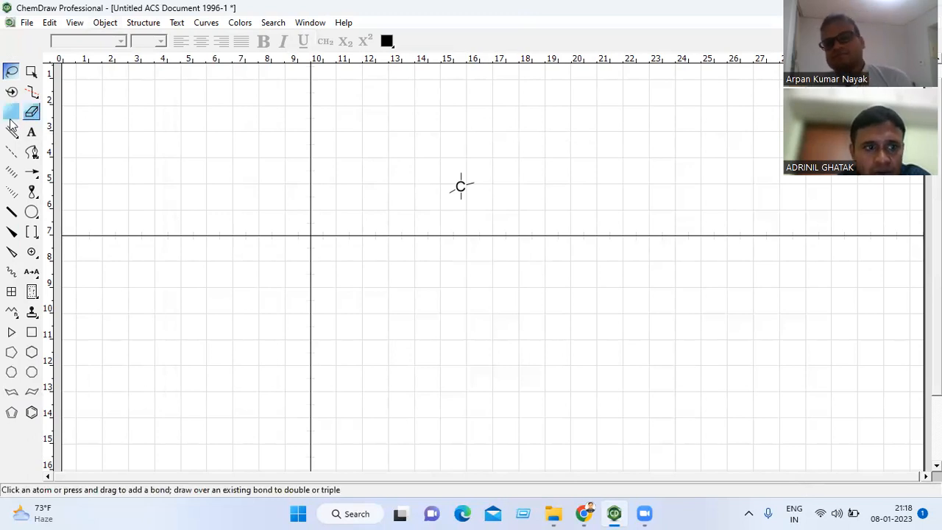
{"action": "left_click_drag", "start_coordinate": [154, 135], "coordinate": [577, 128]}
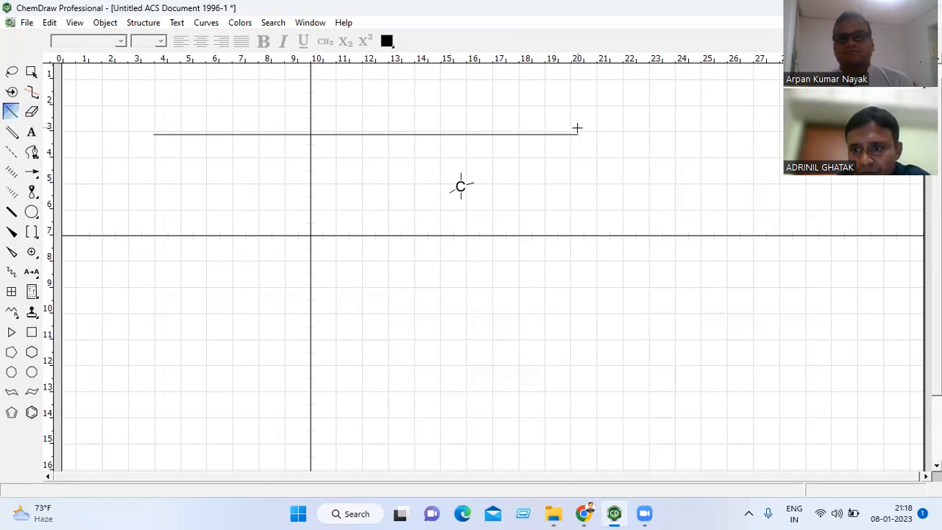
{"action": "left_click", "coordinate": [12, 71]}
{"action": "key", "text": "Delete"}
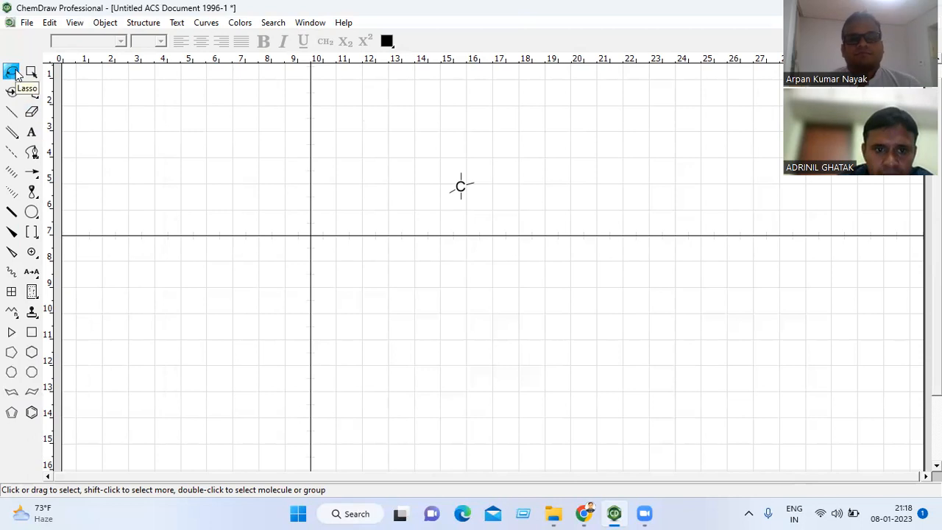
{"action": "left_click", "coordinate": [111, 24]}
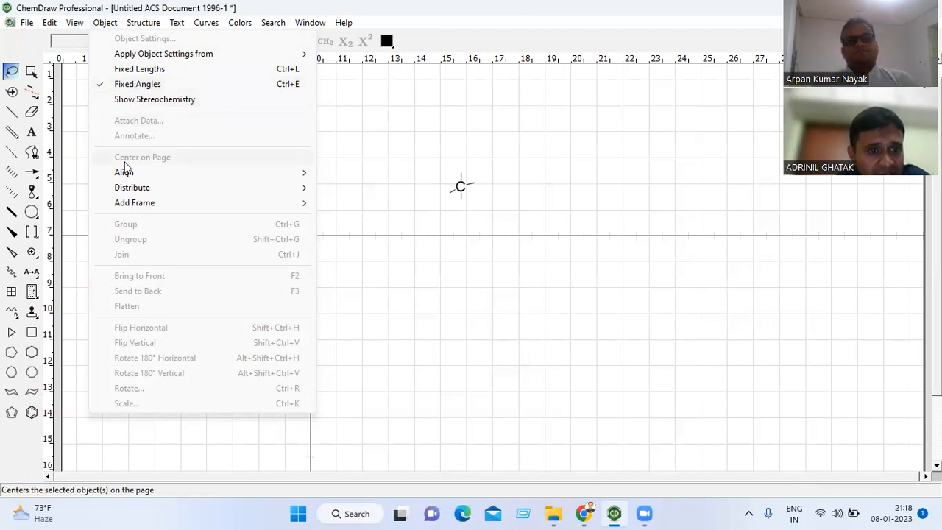
{"action": "mouse_move", "coordinate": [132, 187]}
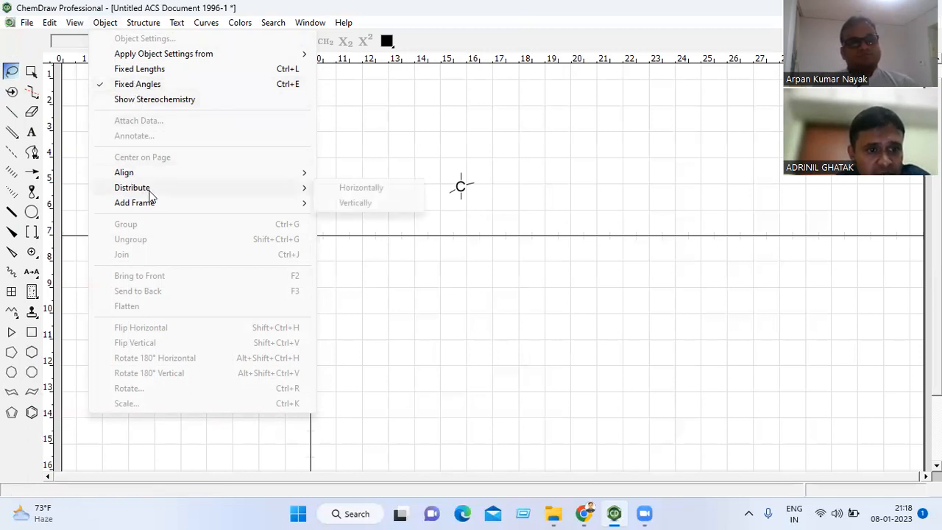
{"action": "mouse_move", "coordinate": [156, 208]}
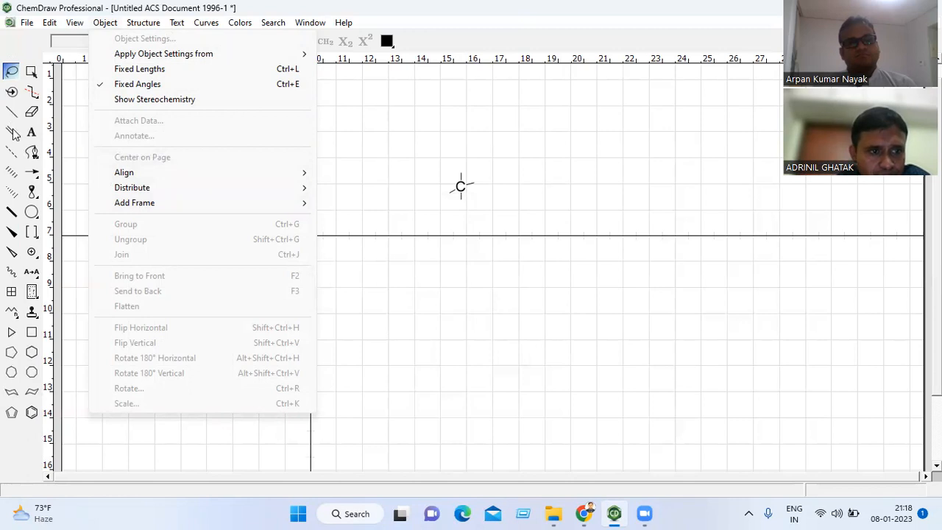
Step: Erase the carbon label together with the four short bonds around it
{"action": "left_click", "coordinate": [31, 112]}
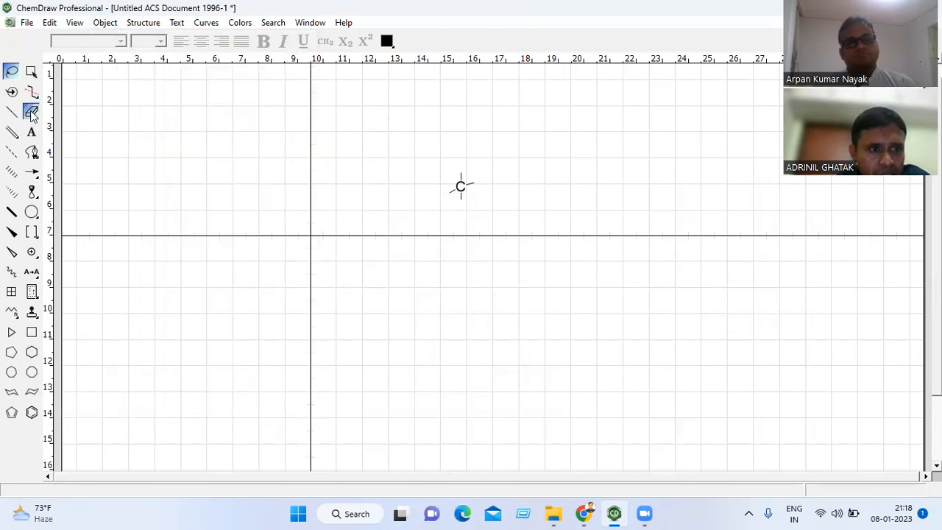
{"action": "left_click", "coordinate": [31, 111]}
{"action": "left_click", "coordinate": [456, 185]}
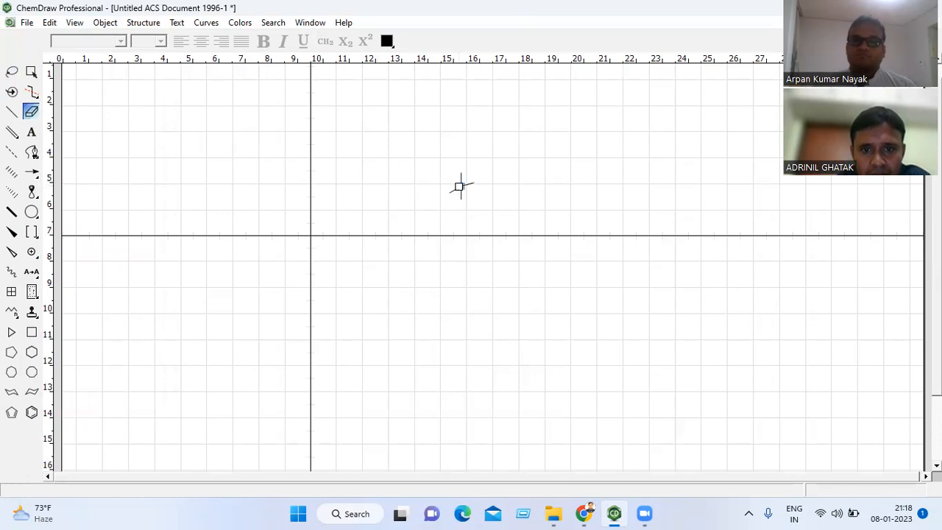
Step: Place a nitrogen label N with the Text tool above the horizontal crosshair line, just right of the vertical one
{"action": "left_click", "coordinate": [31, 133]}
{"action": "left_click", "coordinate": [347, 189]}
{"action": "type", "text": "n"}
{"action": "type", "text": "N"}
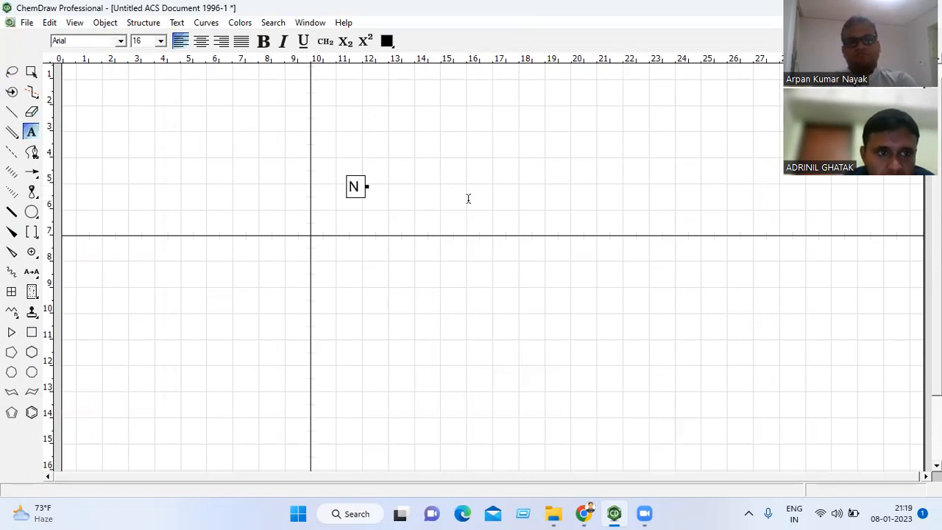
Step: Draw three solid bonds from the nitrogen: down-left, straight down, and down-right
{"action": "left_click", "coordinate": [11, 111]}
{"action": "left_click", "coordinate": [349, 190]}
{"action": "left_click_drag", "start_coordinate": [353, 187], "coordinate": [354, 221]}
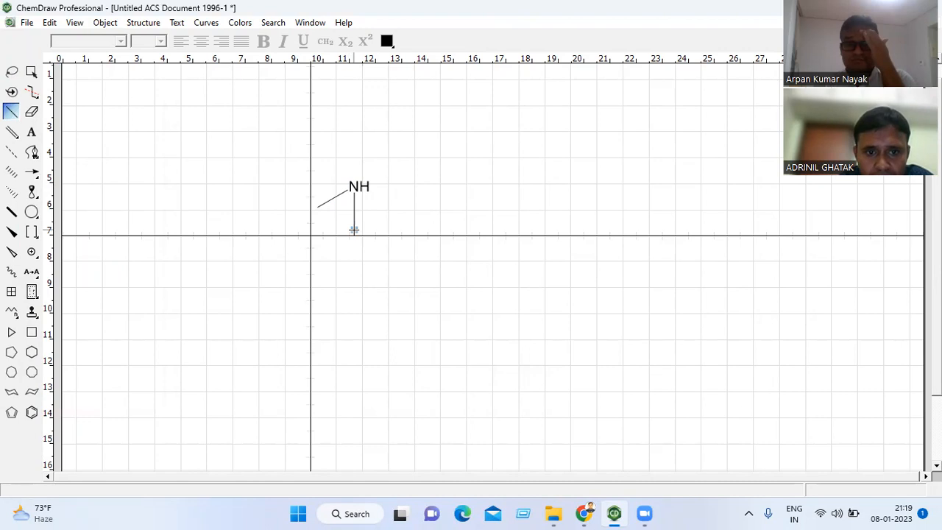
{"action": "mouse_move", "coordinate": [356, 186]}
{"action": "left_mouse_down"}
{"action": "mouse_move", "coordinate": [389, 195]}
{"action": "mouse_move", "coordinate": [387, 204]}
{"action": "left_mouse_up"}
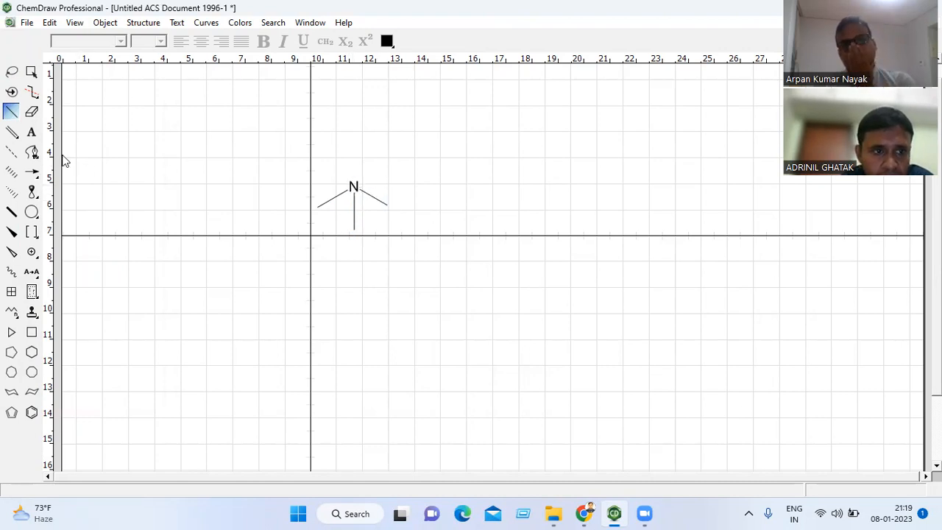
Step: Label the free ends of the three nitrogen bonds with H using the Text tool
{"action": "left_click", "coordinate": [29, 131]}
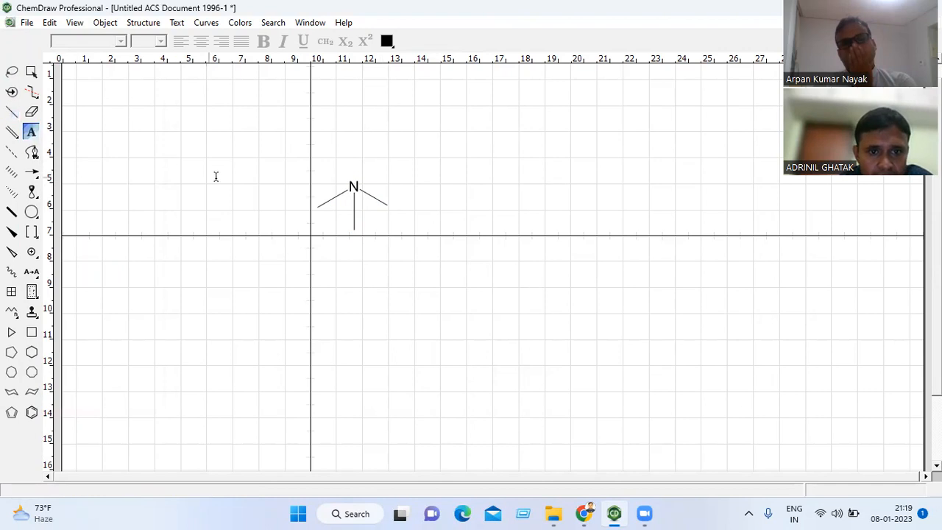
{"action": "left_click", "coordinate": [317, 208]}
{"action": "type", "text": "H"}
{"action": "left_click", "coordinate": [354, 229]}
{"action": "type", "text": "H"}
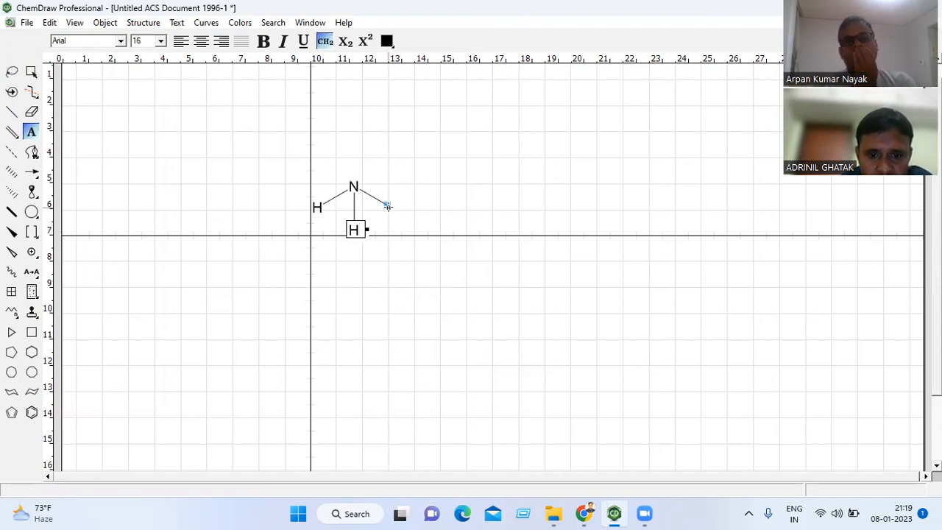
{"action": "type", "text": "H"}
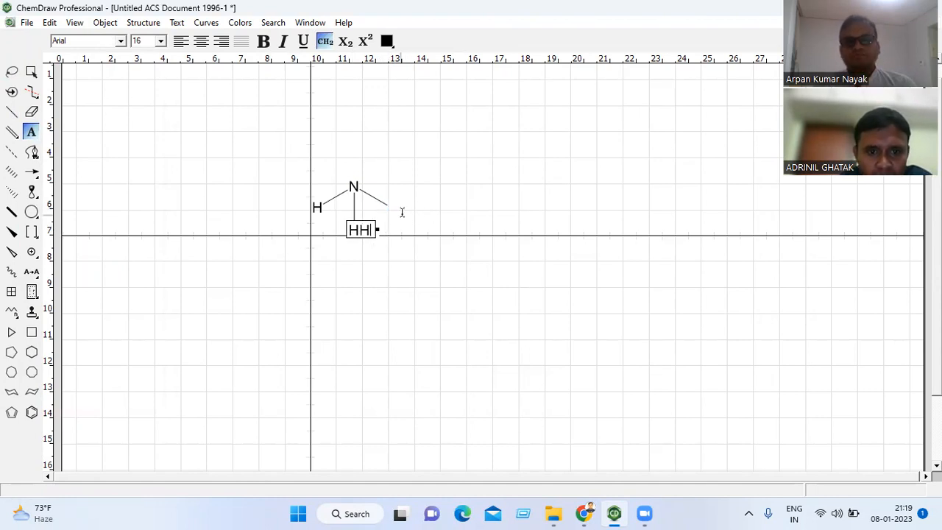
{"action": "key", "text": "BackSpace"}
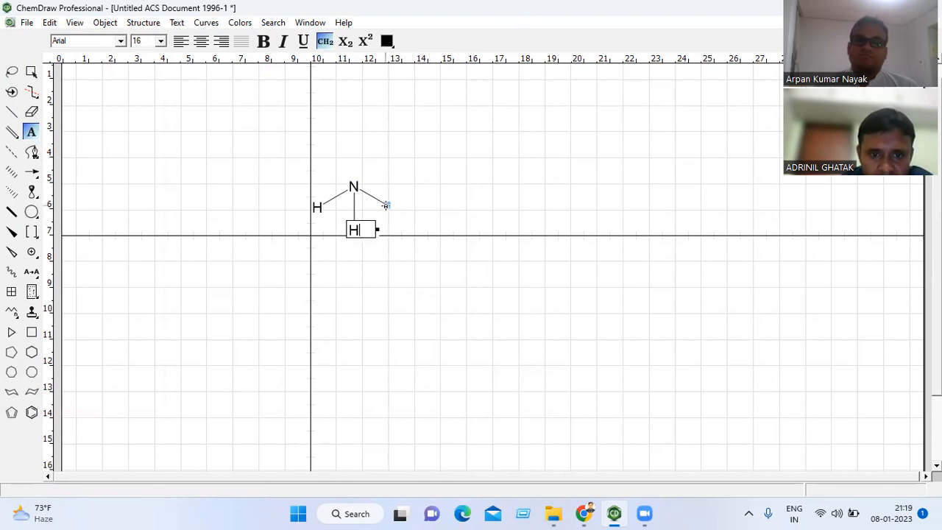
{"action": "left_click", "coordinate": [387, 205]}
{"action": "type", "text": "H"}
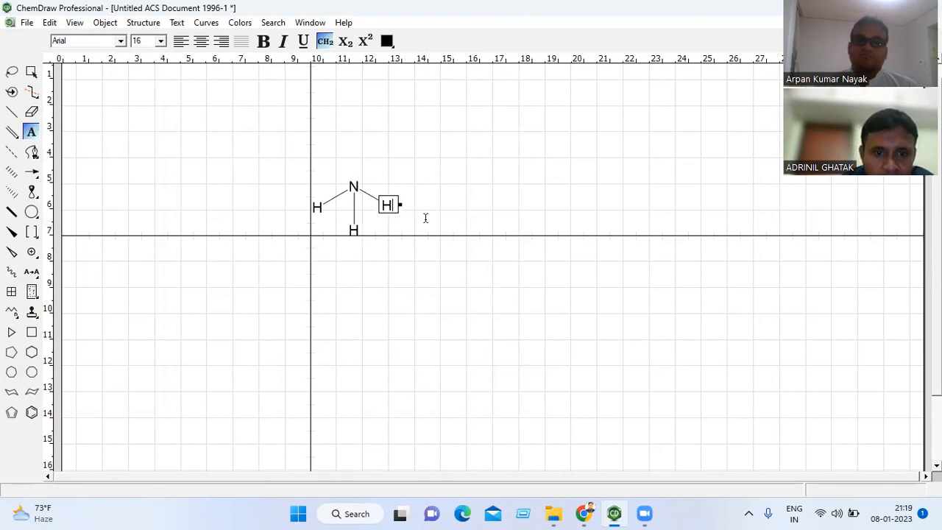
{"action": "left_click", "coordinate": [450, 228]}
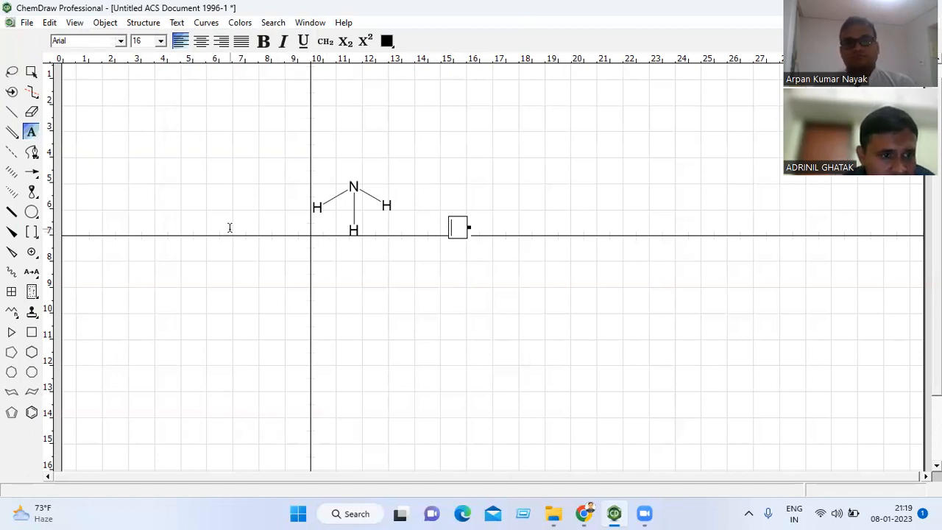
Step: Add a lone pair symbol to the nitrogen from the Chemical Symbols palette, keeping the palette open
{"action": "left_click", "coordinate": [35, 258]}
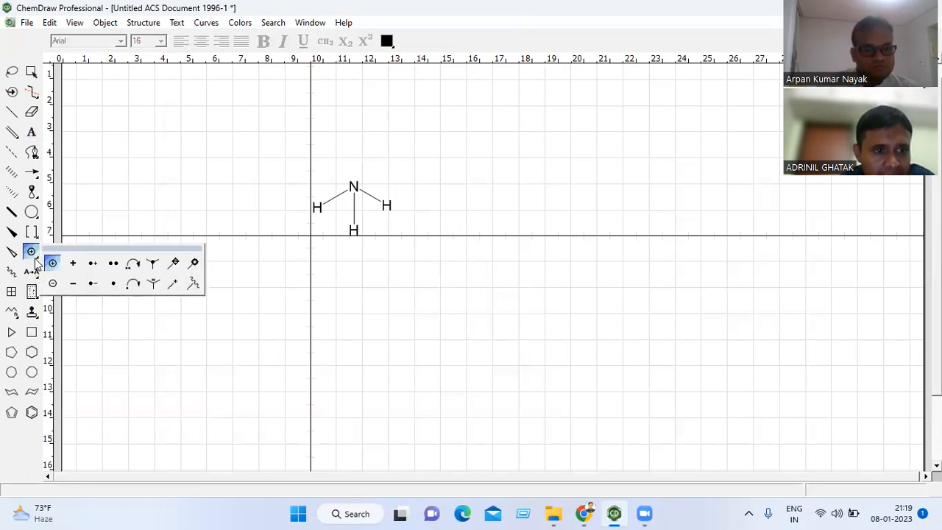
{"action": "left_click", "coordinate": [56, 249]}
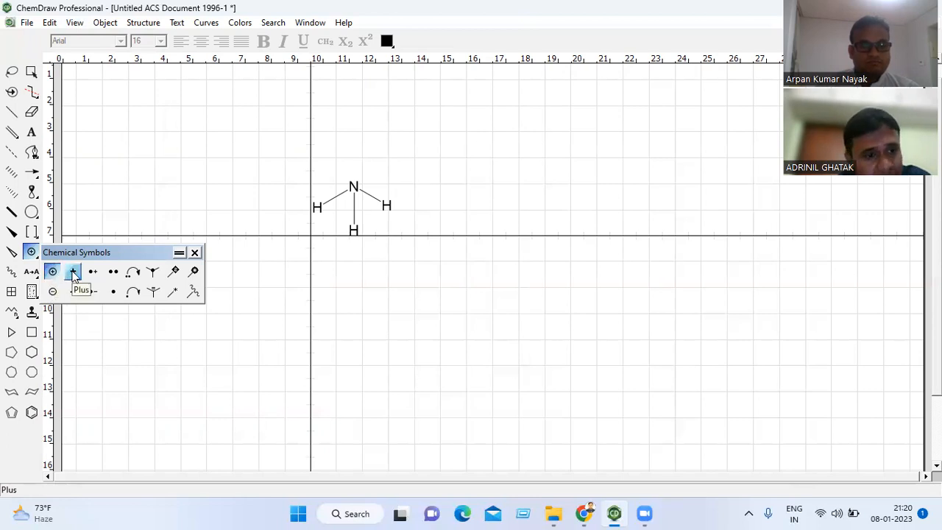
{"action": "left_click", "coordinate": [112, 273]}
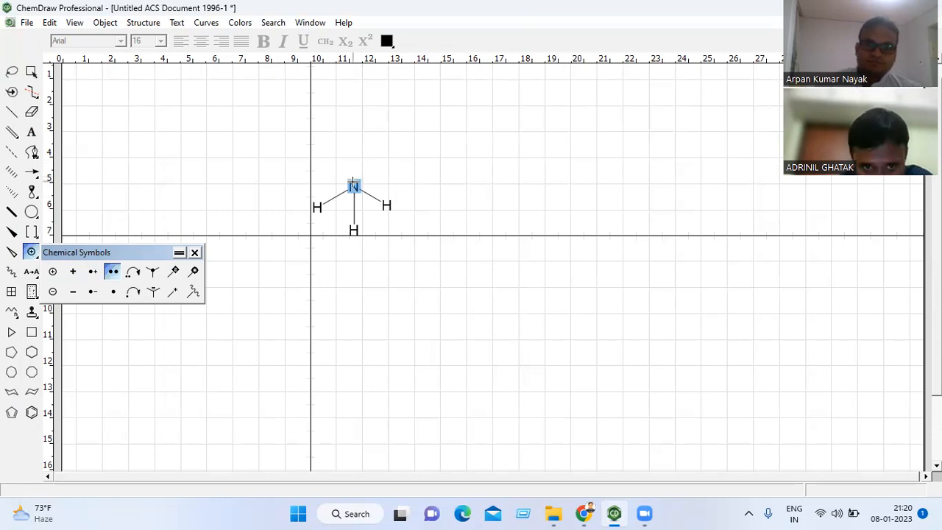
{"action": "left_click", "coordinate": [353, 184]}
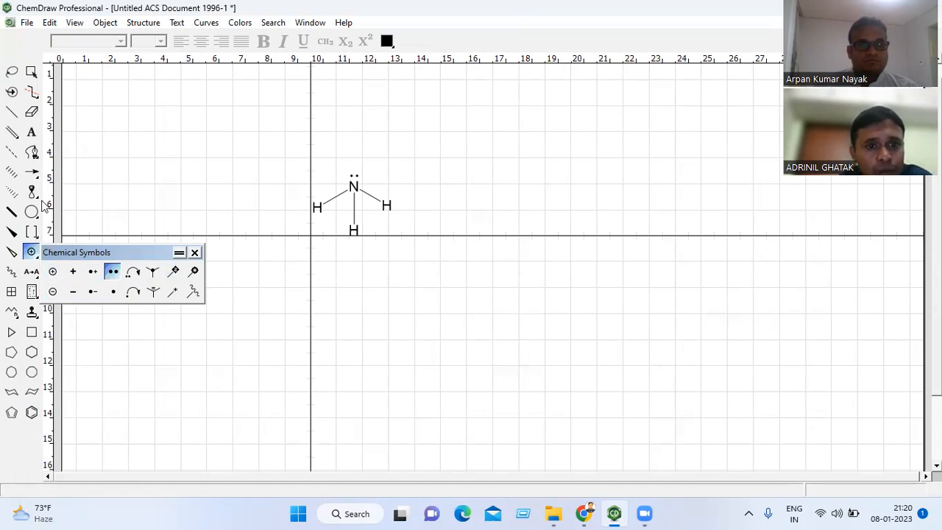
Step: Draw a solid bond straight up from the nitrogen and erase the lone pair
{"action": "left_click", "coordinate": [31, 112]}
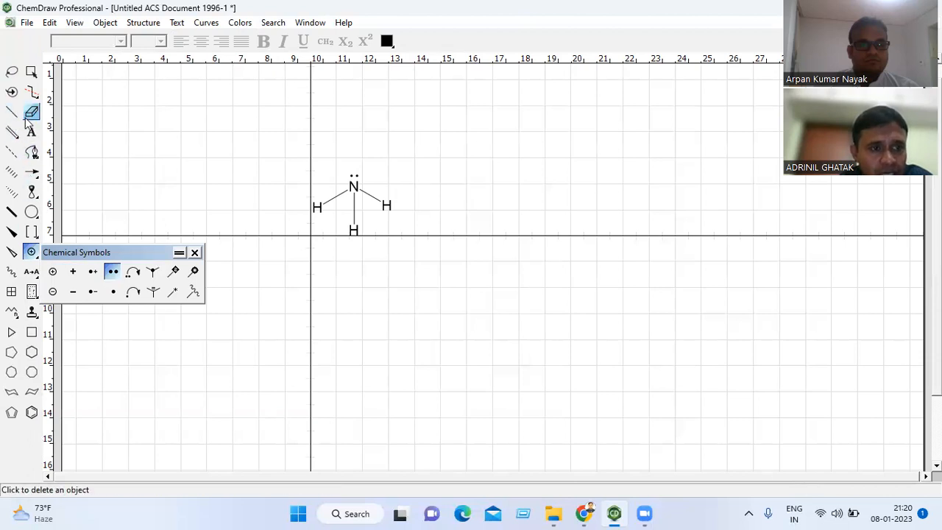
{"action": "left_click", "coordinate": [11, 112]}
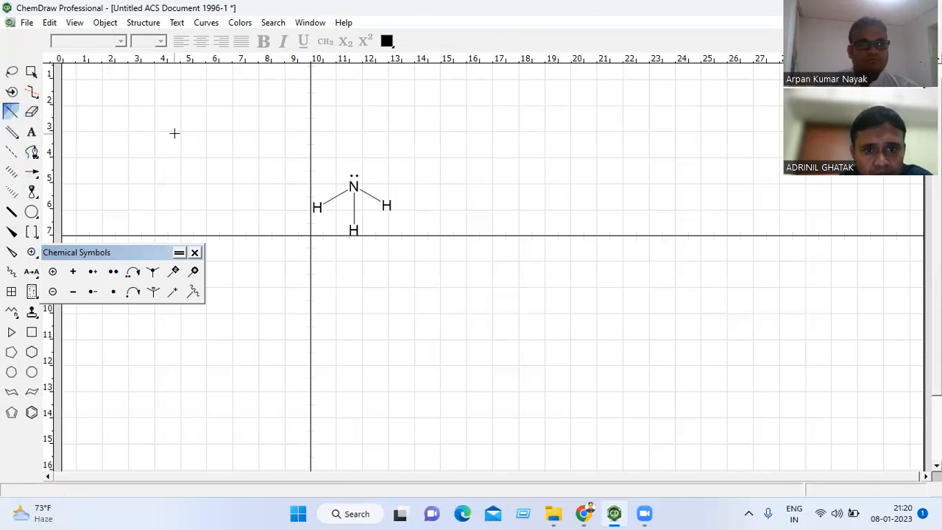
{"action": "left_click_drag", "start_coordinate": [357, 187], "coordinate": [353, 141]}
{"action": "left_click", "coordinate": [31, 112]}
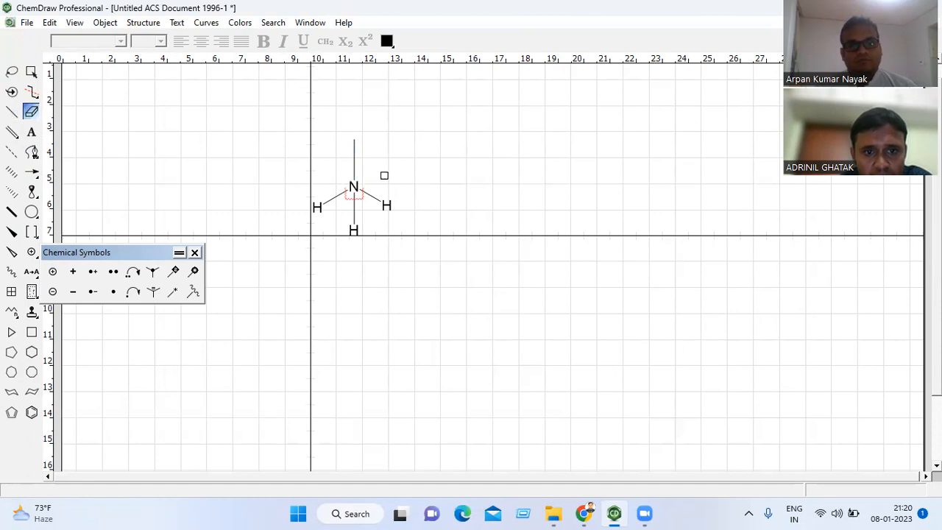
Step: Label the free end of the upper nitrogen bond with H using the Text tool
{"action": "left_click", "coordinate": [31, 131]}
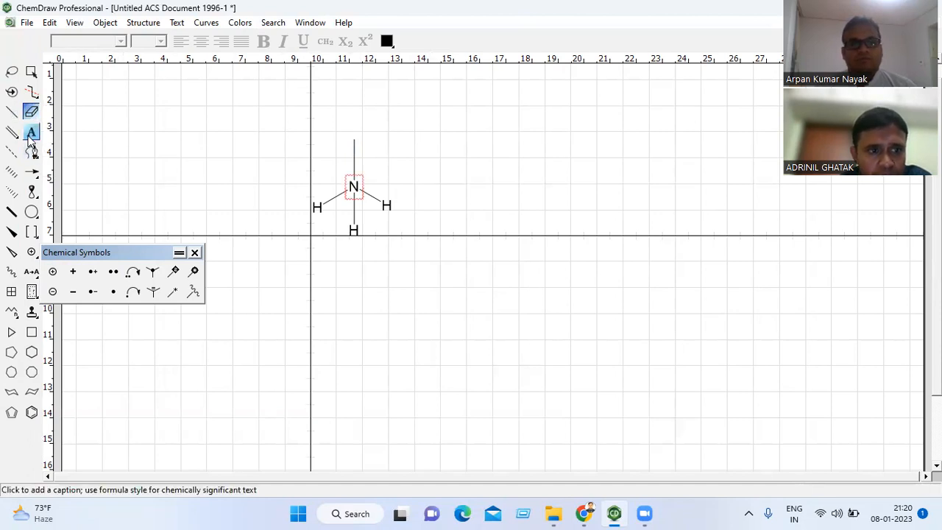
{"action": "left_click", "coordinate": [354, 139]}
{"action": "type", "text": "H"}
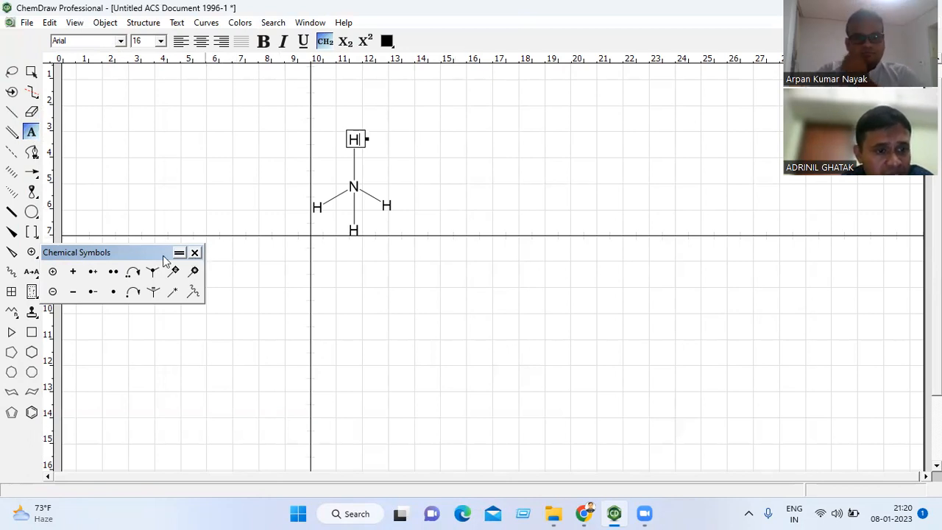
Step: Add a circled plus charge to the nitrogen and move it to the upper left of N, clear of the bonds
{"action": "left_click", "coordinate": [54, 272]}
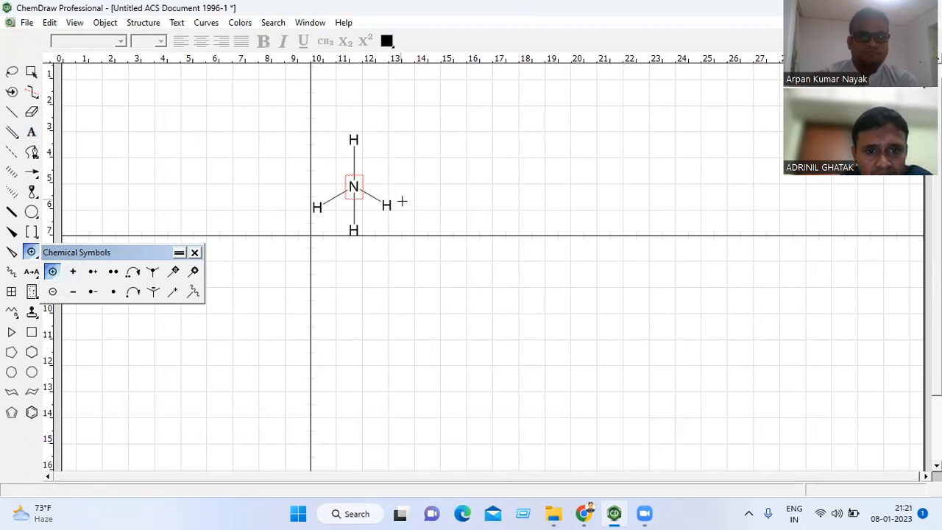
{"action": "left_click", "coordinate": [354, 186]}
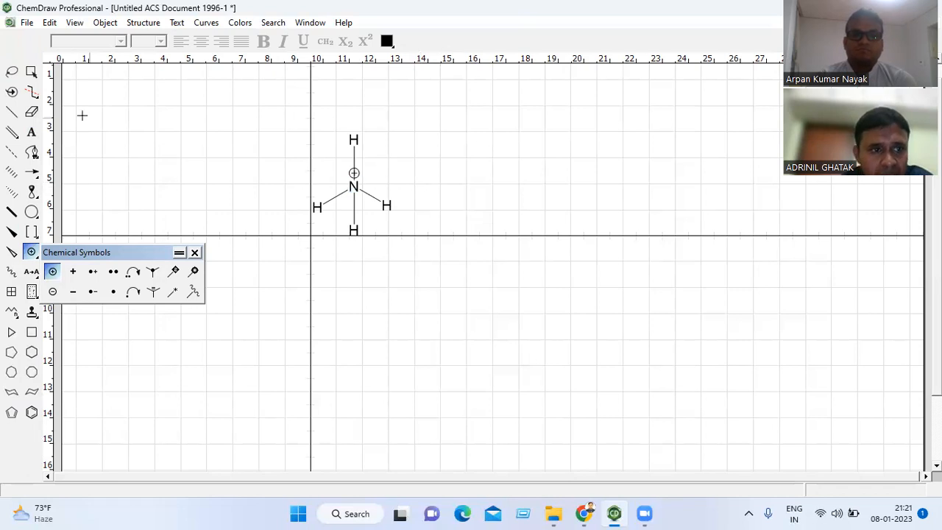
{"action": "left_click", "coordinate": [9, 74]}
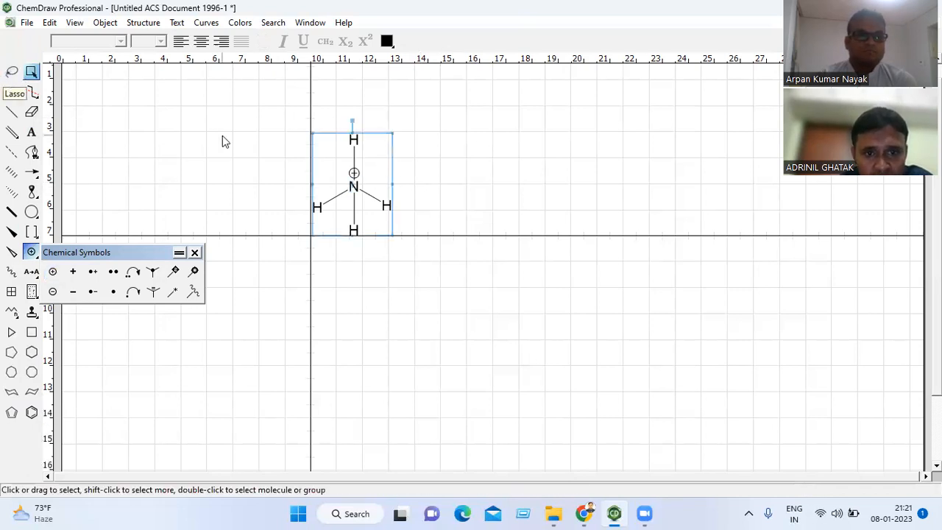
{"action": "left_click", "coordinate": [442, 172]}
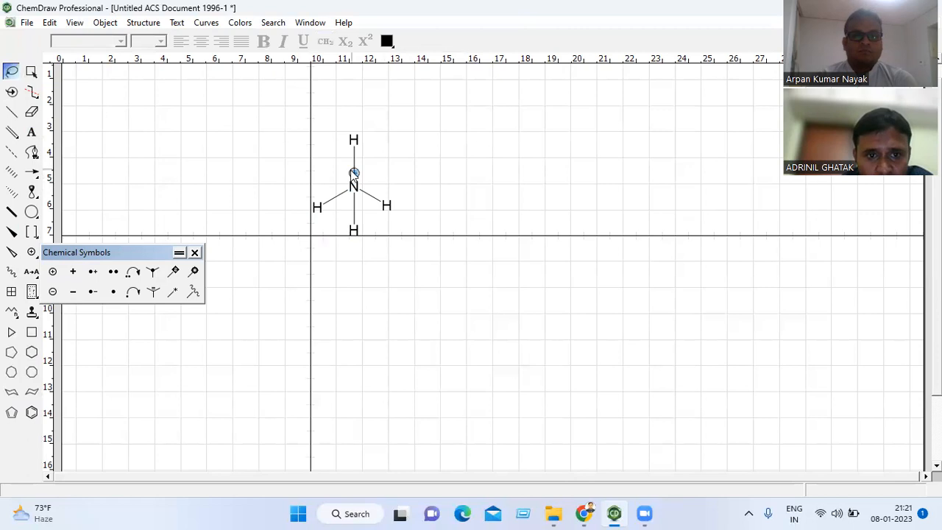
{"action": "left_click_drag", "start_coordinate": [354, 176], "coordinate": [343, 185]}
{"action": "left_click", "coordinate": [414, 180]}
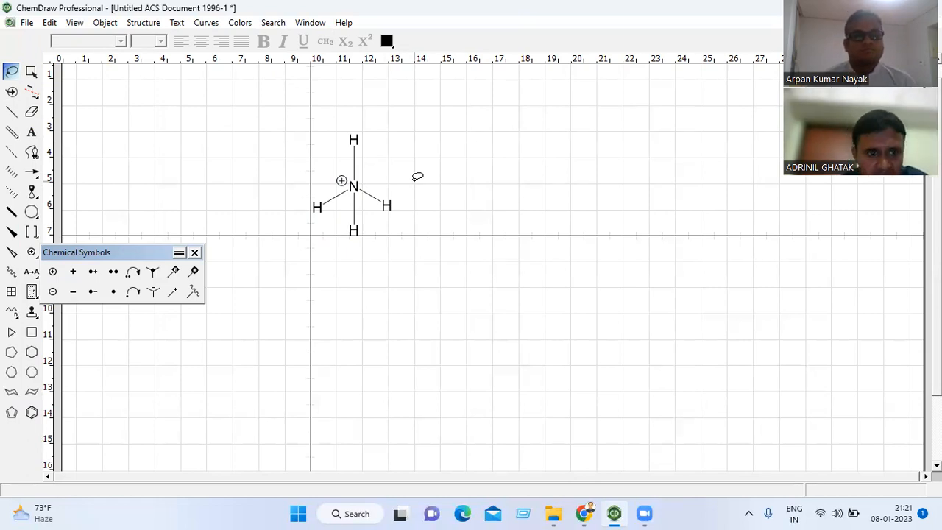
{"action": "left_click", "coordinate": [195, 253]}
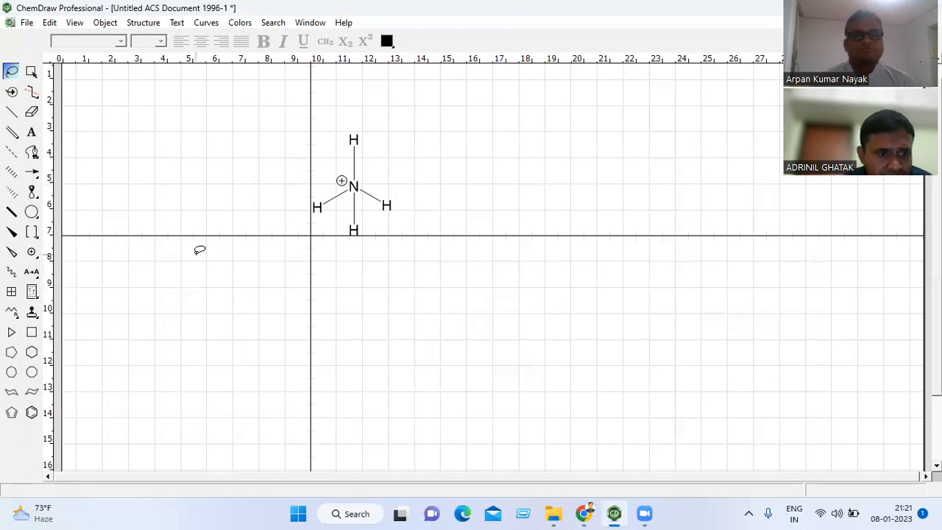
Step: Place a cyclohexane chair ring below and to the right of the ammonium ion and enlarge it to about twice its size
{"action": "left_click", "coordinate": [12, 273]}
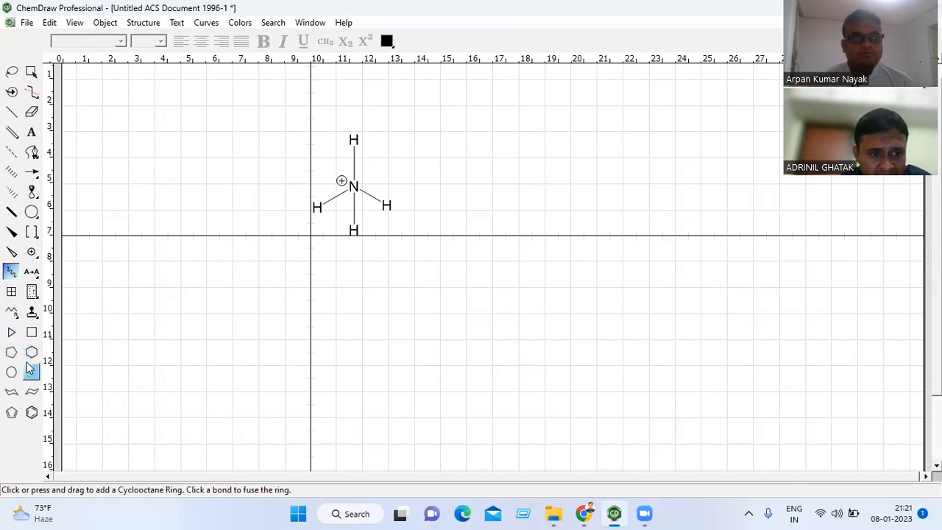
{"action": "left_click", "coordinate": [12, 396]}
{"action": "left_click", "coordinate": [493, 354]}
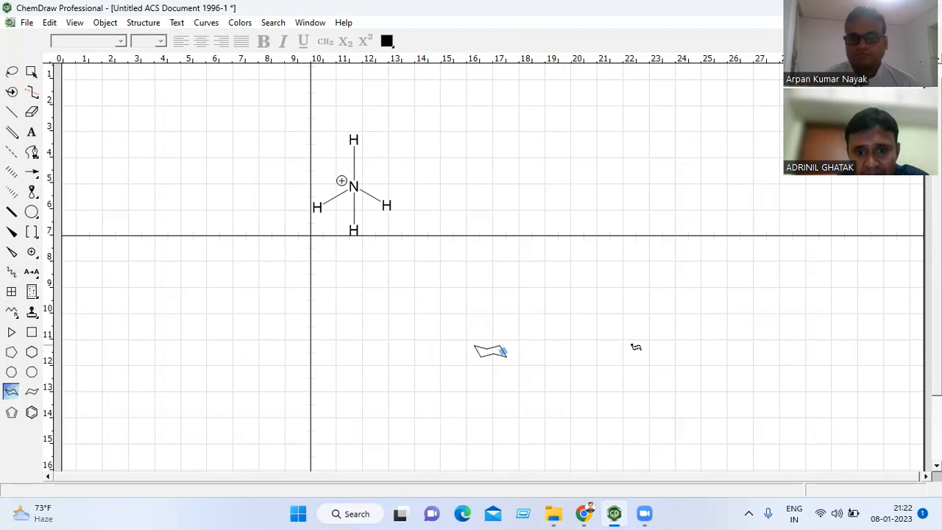
{"action": "left_click", "coordinate": [11, 71]}
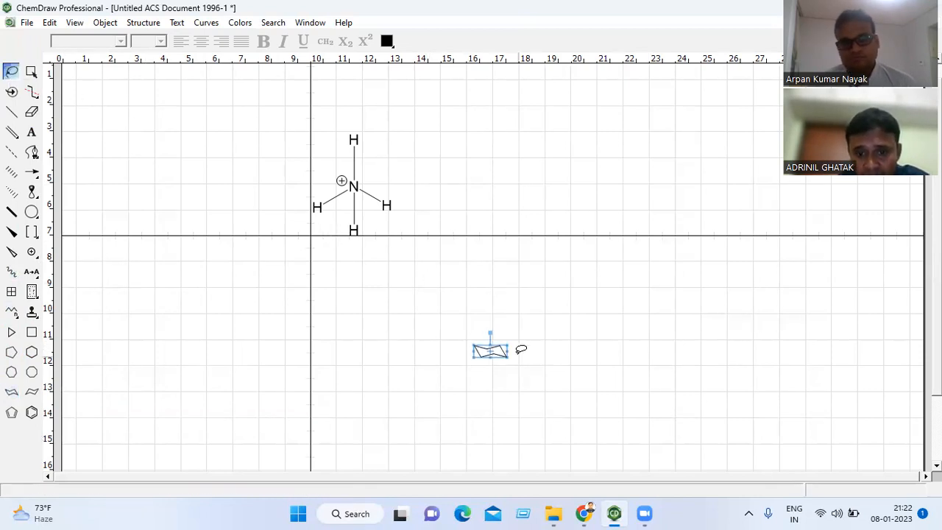
{"action": "left_click_drag", "start_coordinate": [506, 357], "coordinate": [542, 376]}
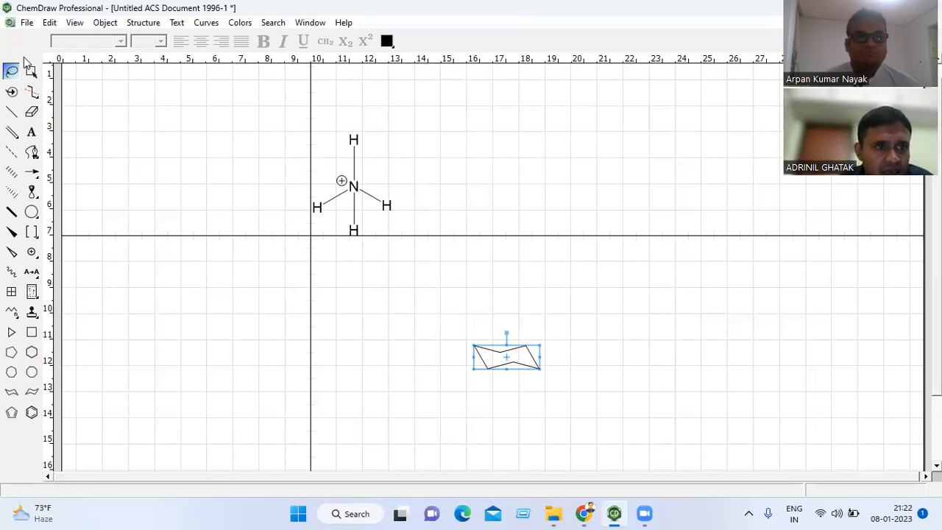
{"action": "left_click", "coordinate": [52, 25]}
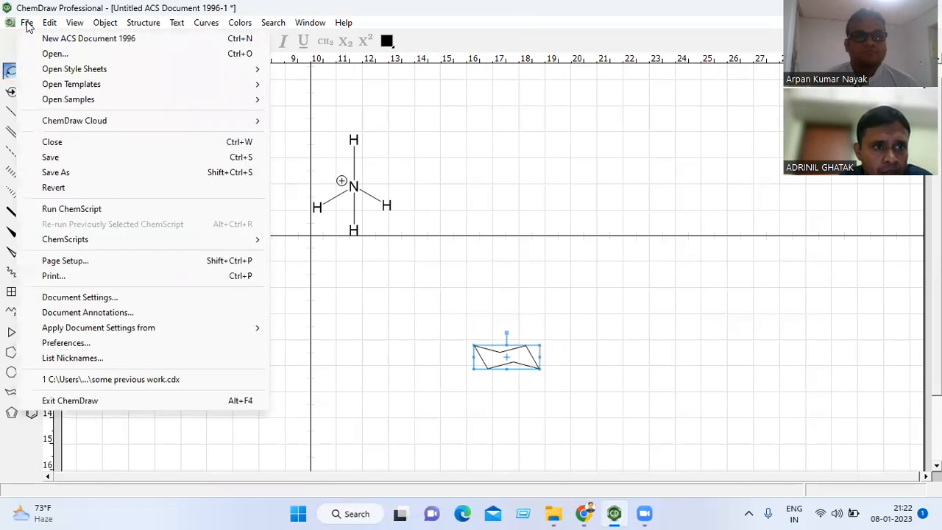
{"action": "mouse_move", "coordinate": [81, 29]}
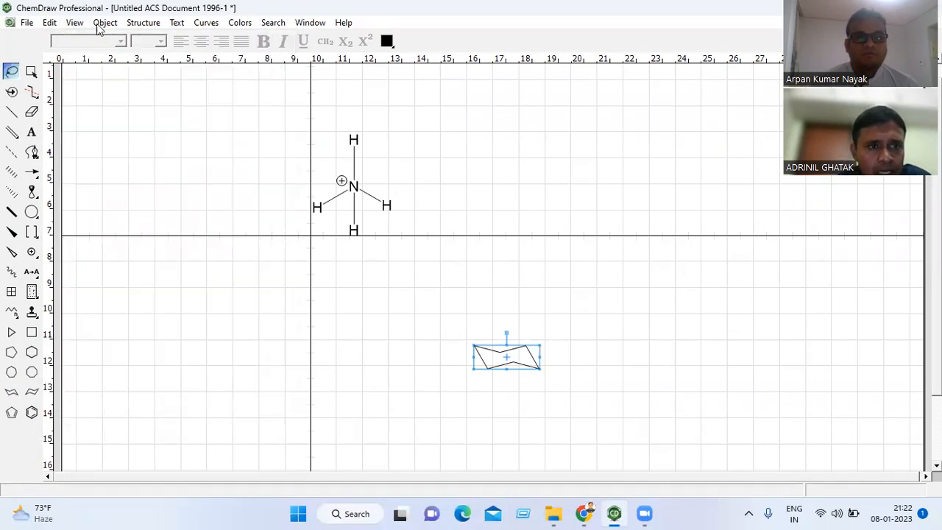
{"action": "left_click", "coordinate": [102, 26]}
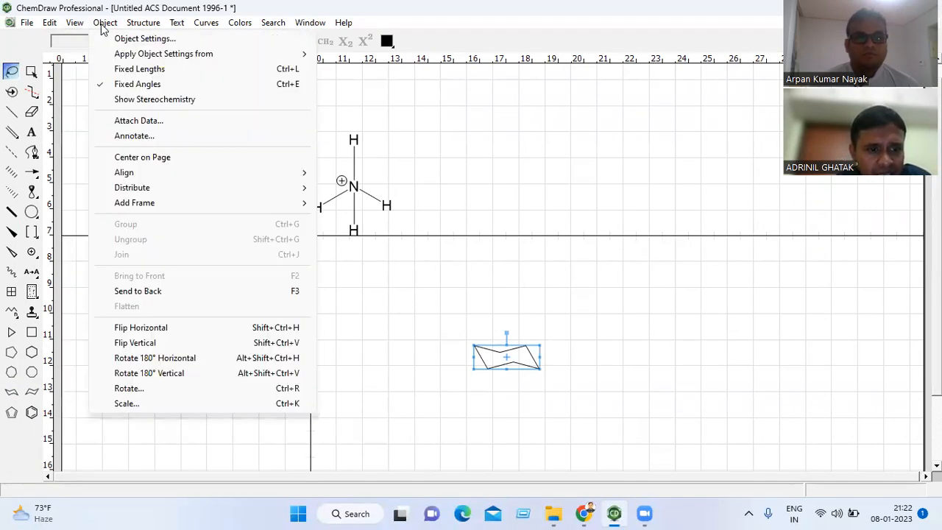
{"action": "mouse_move", "coordinate": [151, 22]}
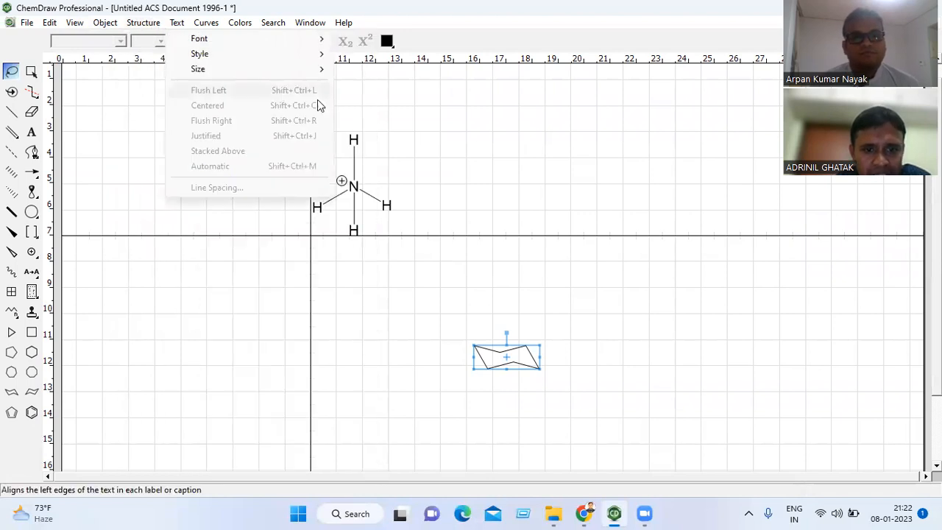
{"action": "left_click", "coordinate": [421, 131]}
{"action": "left_click", "coordinate": [422, 131]}
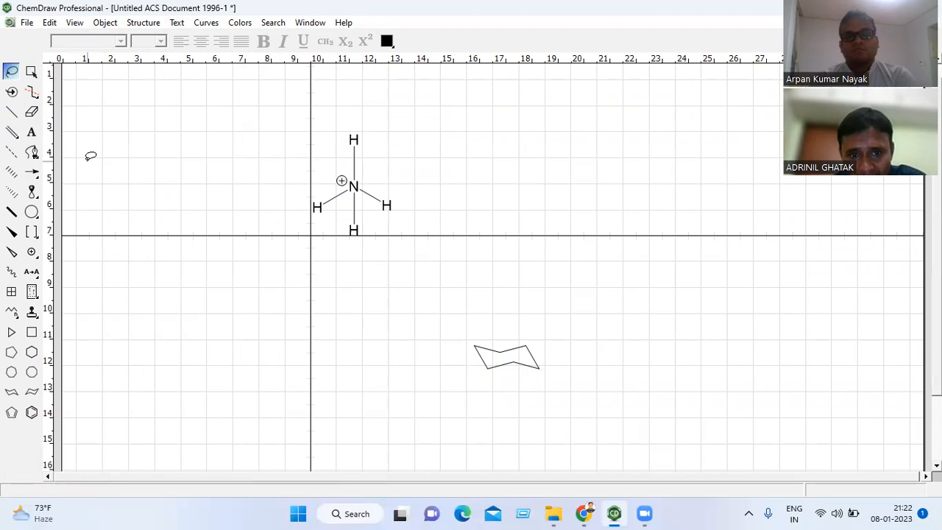
Step: Change the upper N–H bond to a dashed single bond and return it to a plain single bond
{"action": "left_click", "coordinate": [354, 161]}
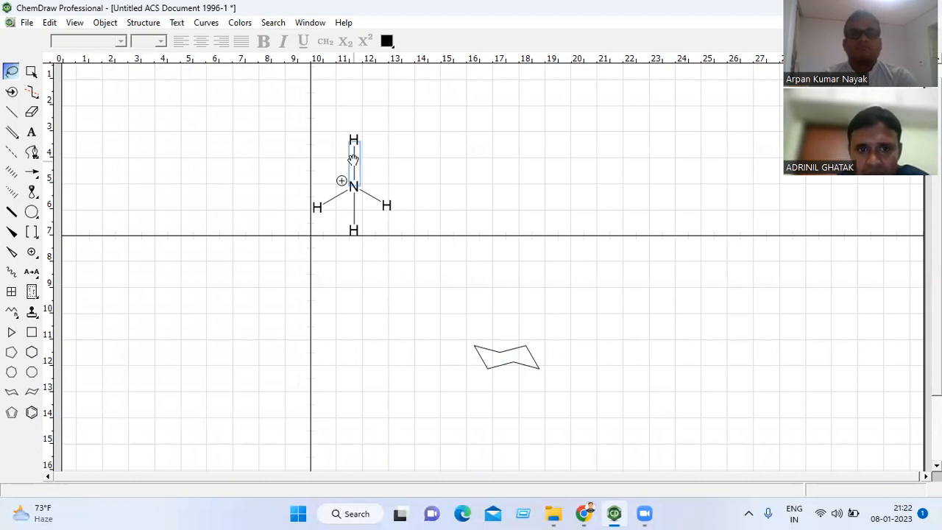
{"action": "right_click", "coordinate": [354, 165]}
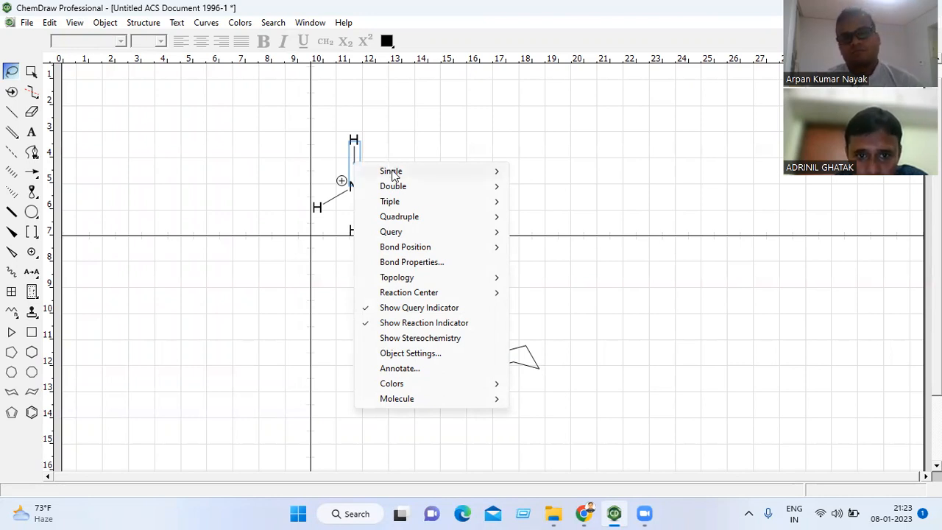
{"action": "mouse_move", "coordinate": [394, 176]}
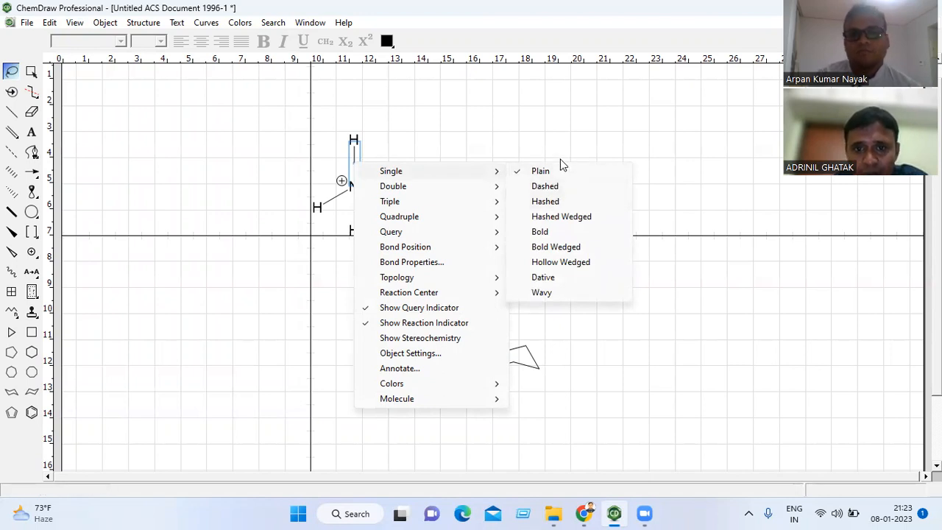
{"action": "left_click", "coordinate": [557, 185]}
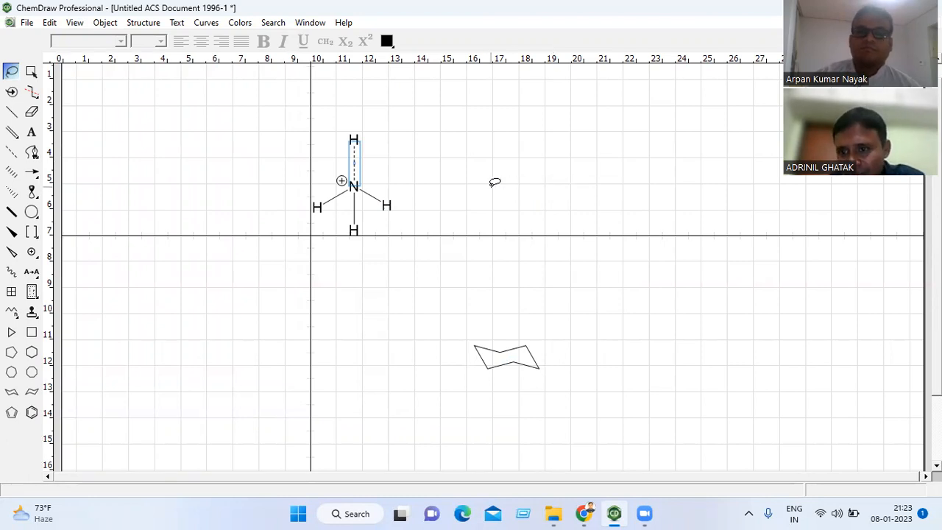
{"action": "right_click", "coordinate": [354, 160]}
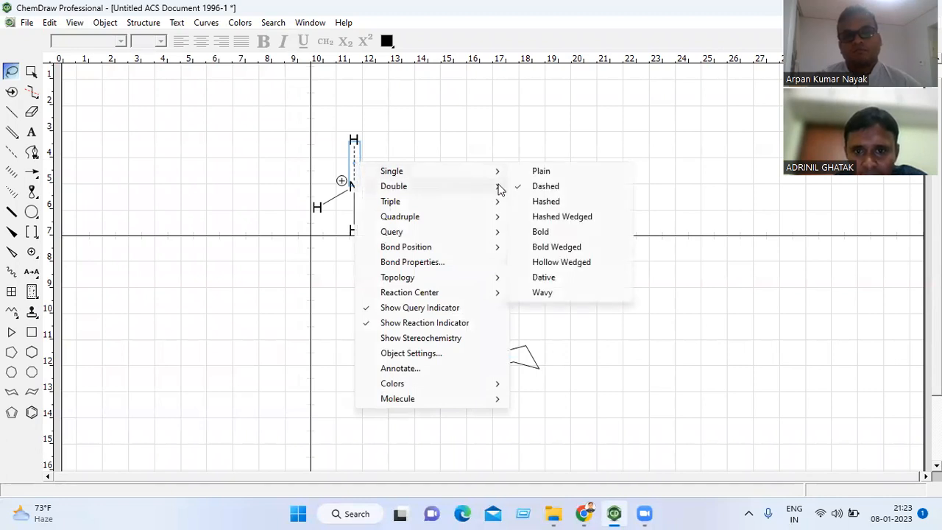
{"action": "left_click", "coordinate": [546, 172]}
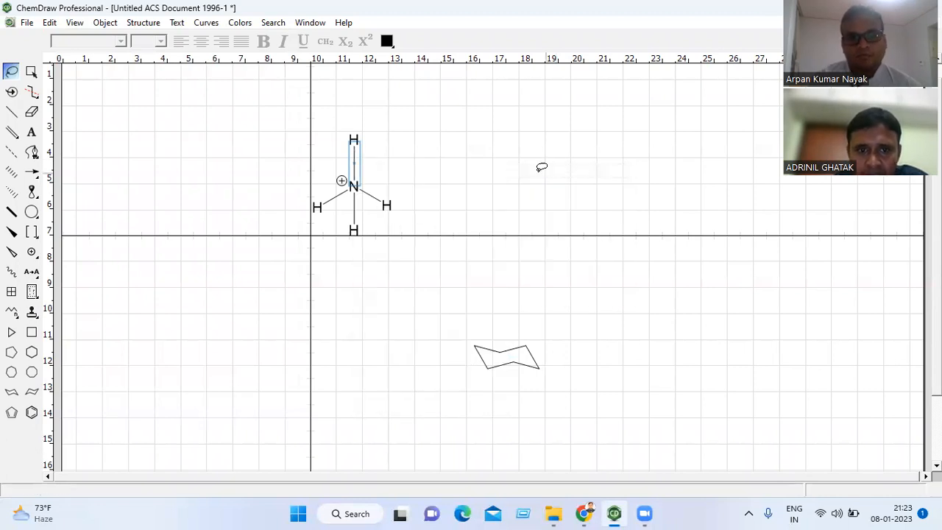
Step: Change the upper N–H bond to a plain double bond and set it back to plain single
{"action": "right_click", "coordinate": [357, 162]}
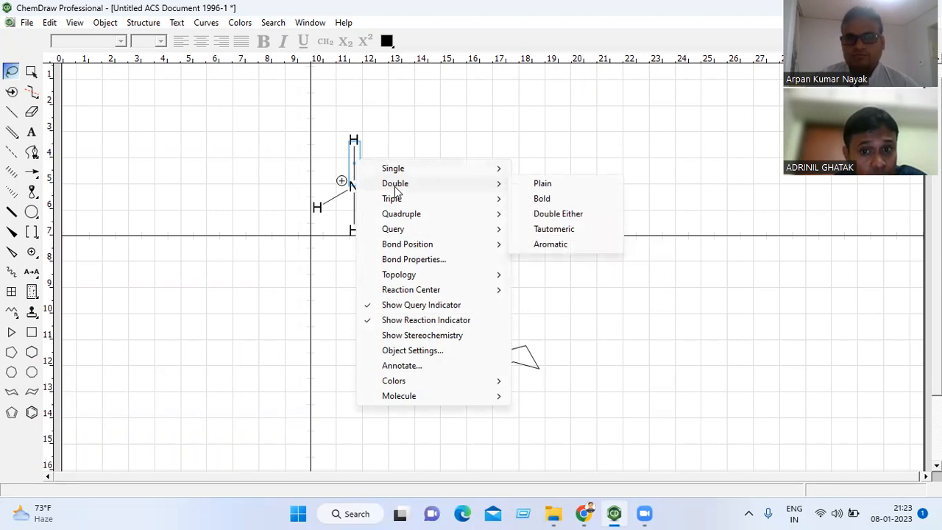
{"action": "left_click", "coordinate": [553, 184]}
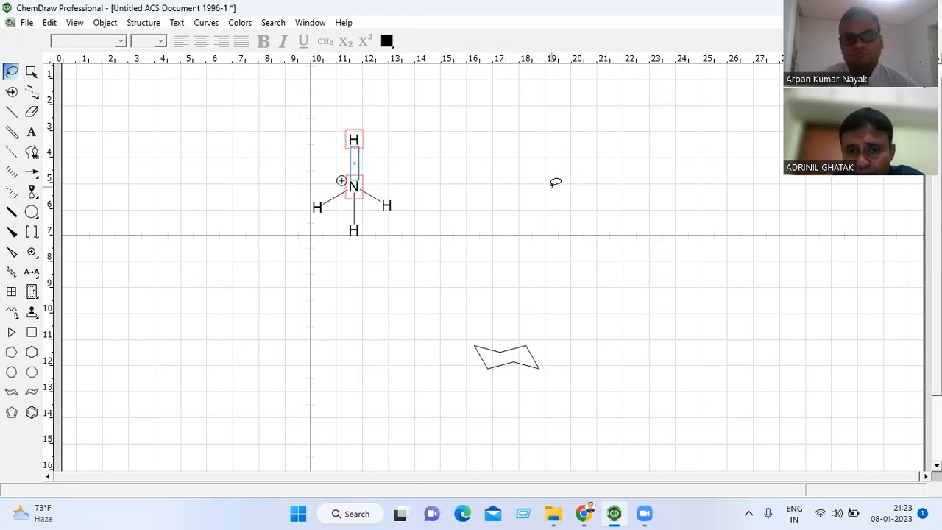
{"action": "right_click", "coordinate": [353, 155]}
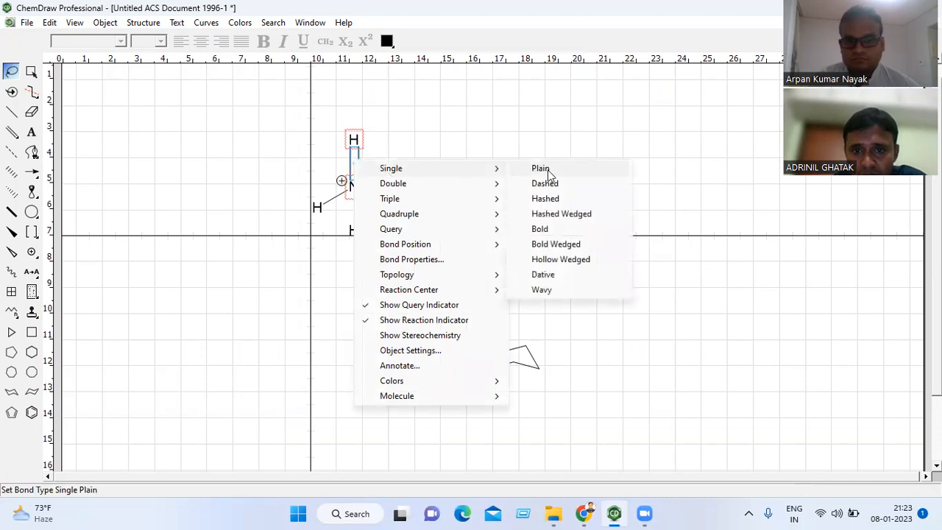
{"action": "left_click", "coordinate": [547, 173]}
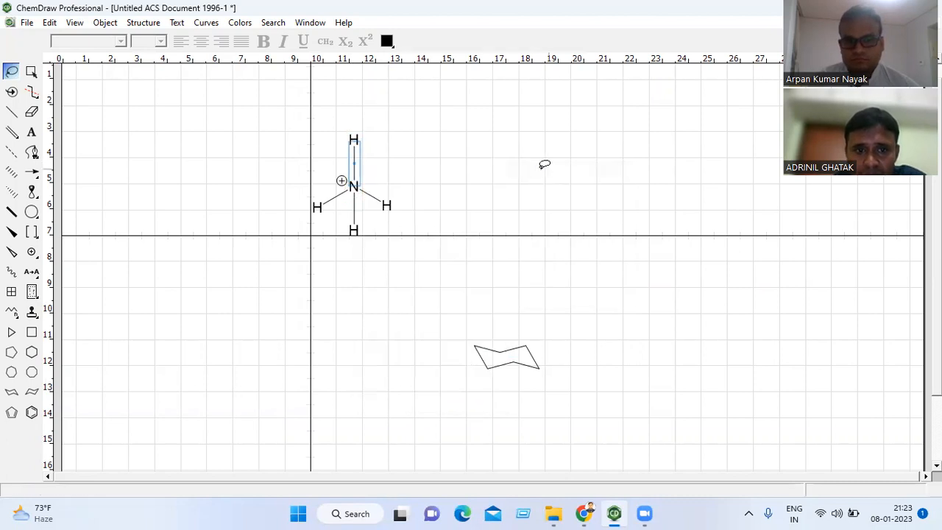
Step: Set the line width of the upper N–H bond to 0.052 cm in its object settings
{"action": "double_click", "coordinate": [353, 156]}
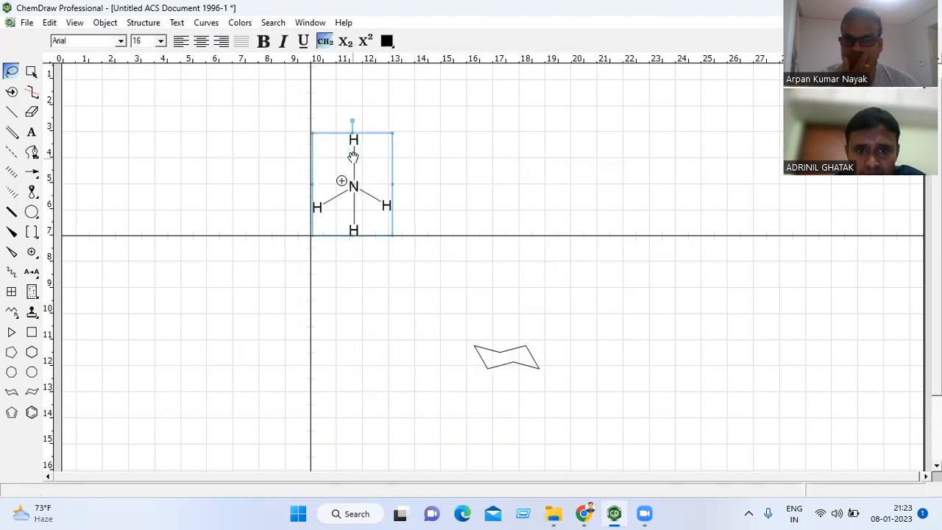
{"action": "left_click", "coordinate": [450, 153]}
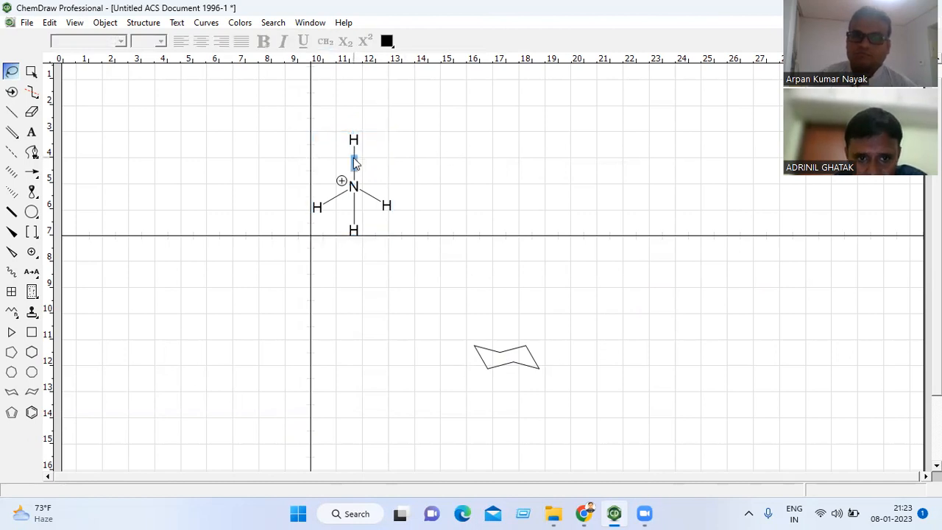
{"action": "right_click", "coordinate": [354, 158]}
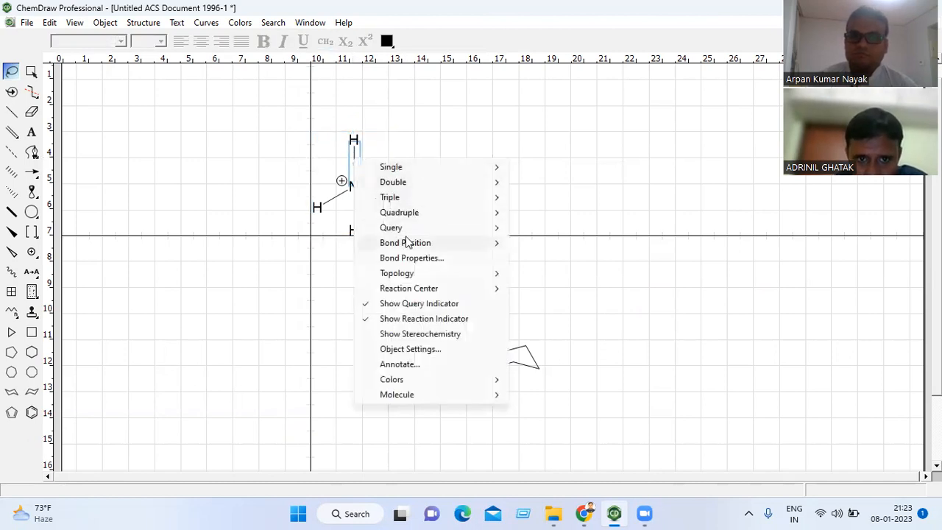
{"action": "mouse_move", "coordinate": [398, 197]}
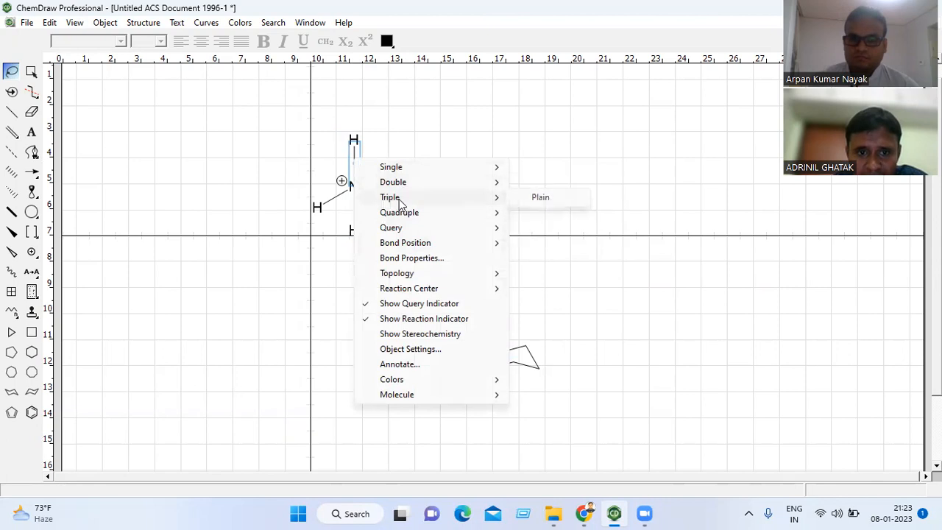
{"action": "mouse_move", "coordinate": [401, 214]}
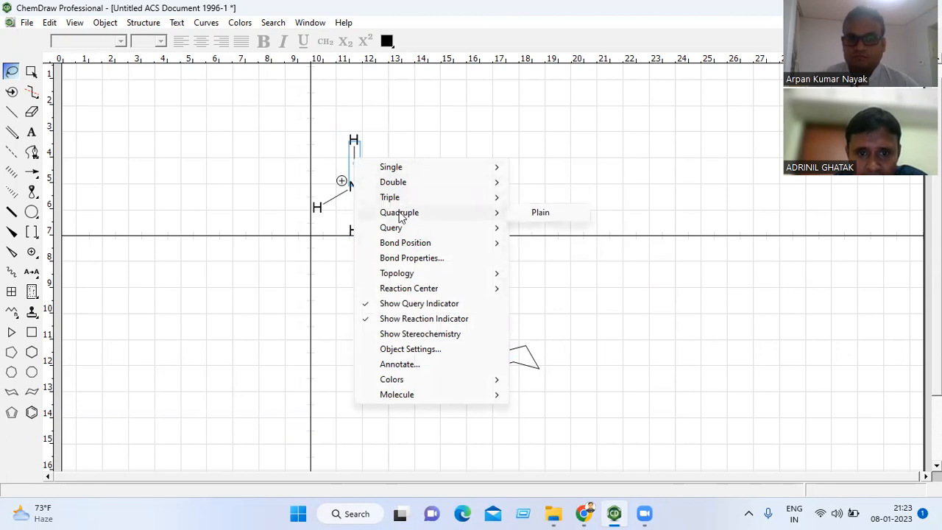
{"action": "mouse_move", "coordinate": [406, 250]}
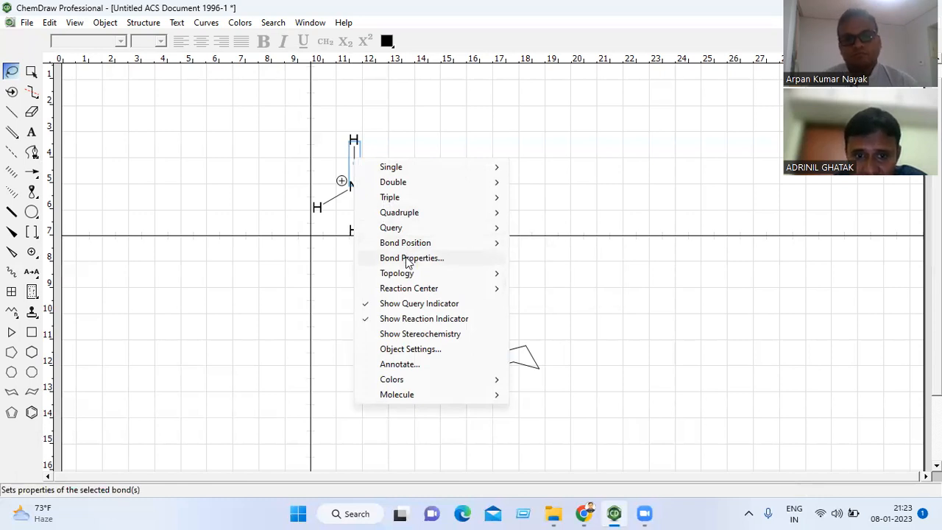
{"action": "left_click", "coordinate": [410, 348]}
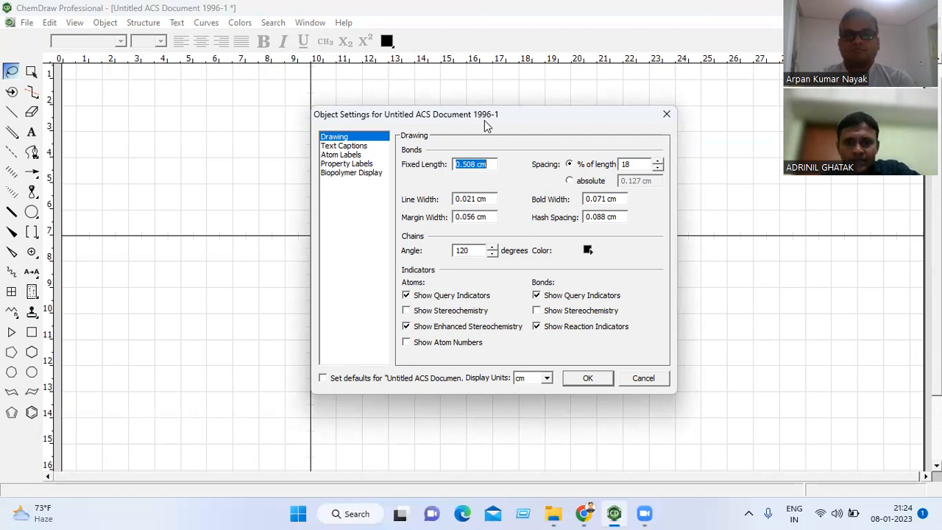
{"action": "left_click_drag", "start_coordinate": [485, 125], "coordinate": [565, 196]}
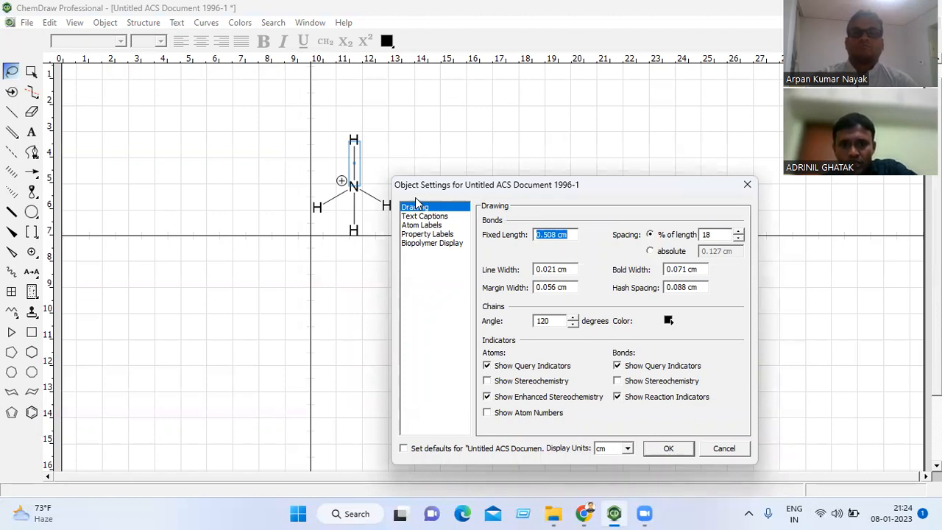
{"action": "left_click", "coordinate": [553, 271]}
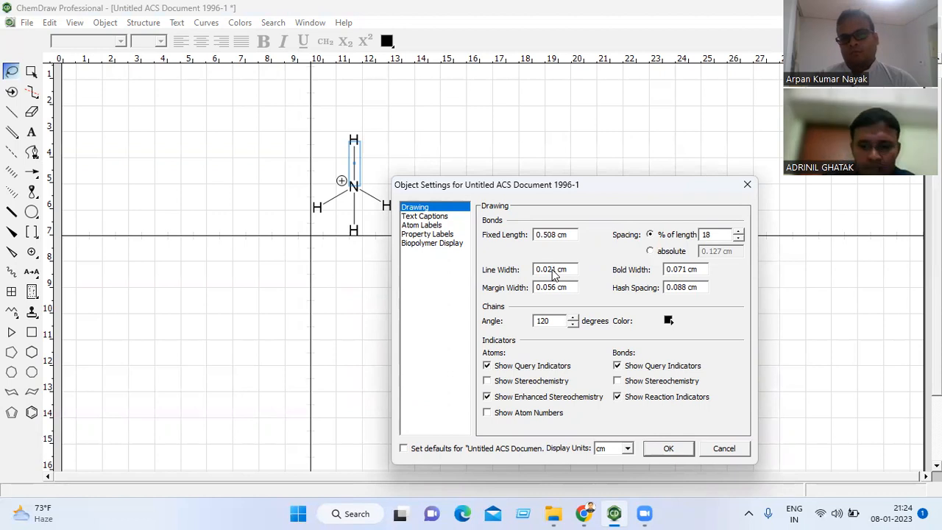
{"action": "key", "text": "BackSpace"}
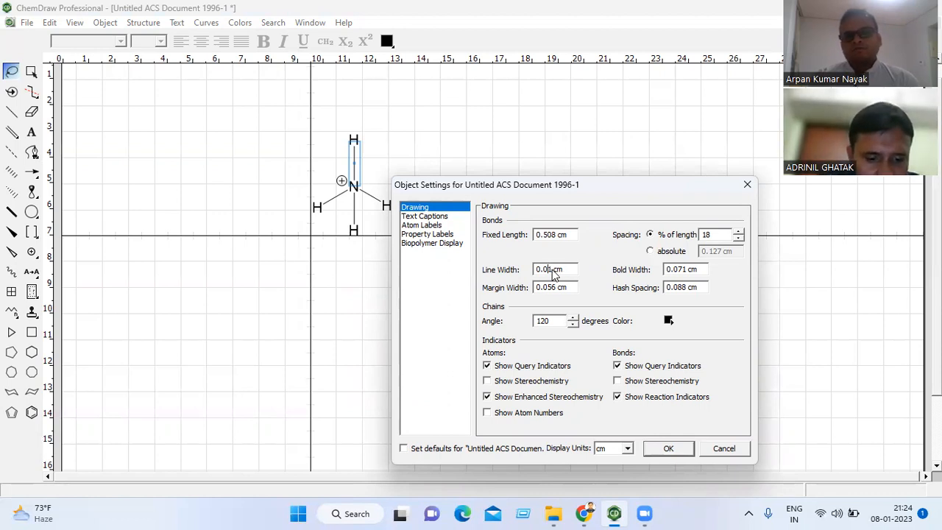
{"action": "type", "text": "521"}
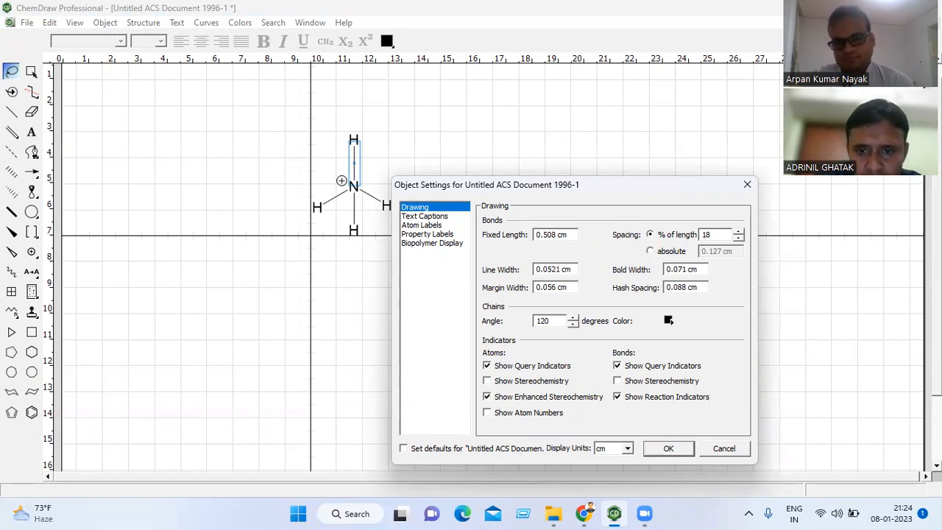
{"action": "key", "text": "Delete"}
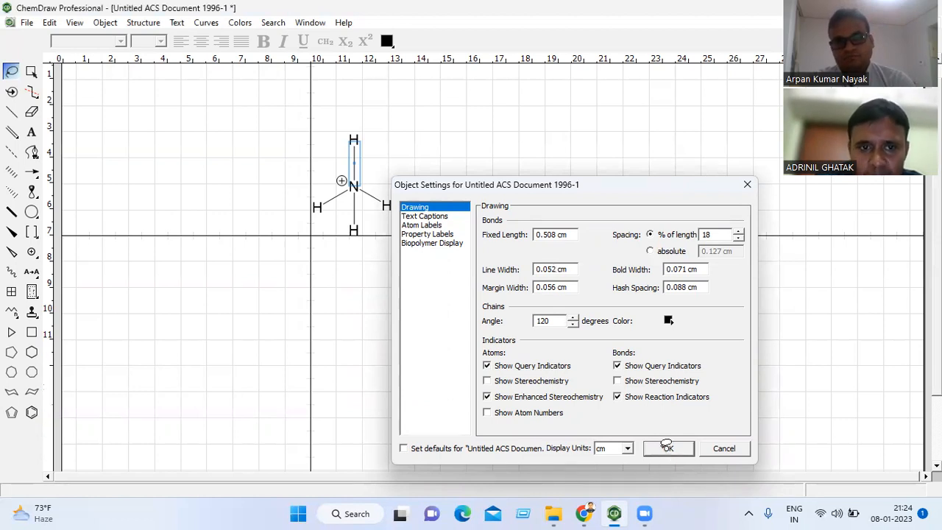
{"action": "left_click", "coordinate": [665, 450]}
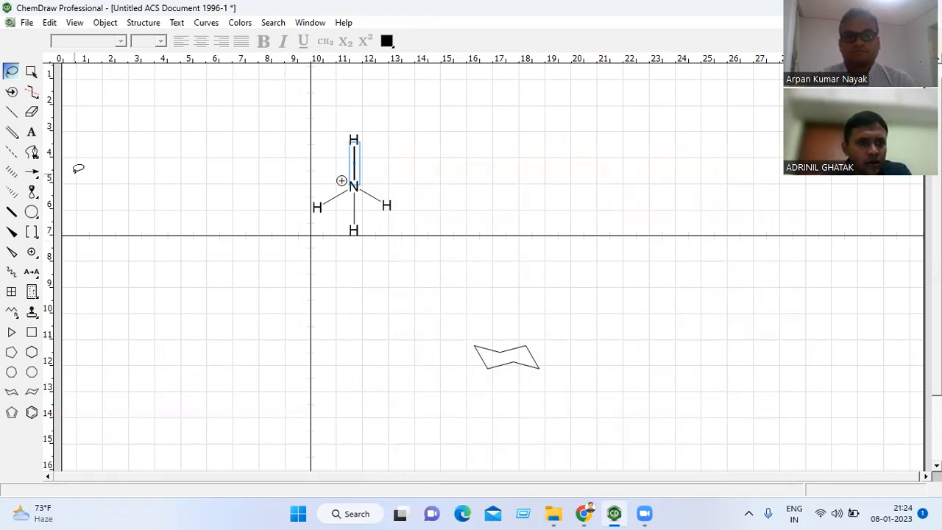
Step: Draw a horizontal reaction arrow about 2.7 cm long to the right of the ammonium ion
{"action": "left_click_drag", "start_coordinate": [35, 179], "coordinate": [79, 183]}
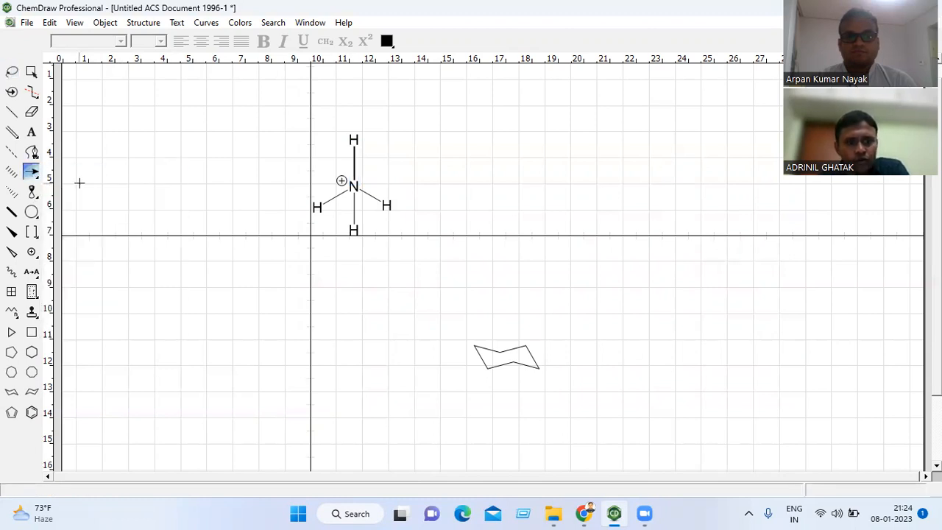
{"action": "left_click_drag", "start_coordinate": [398, 173], "coordinate": [469, 174]}
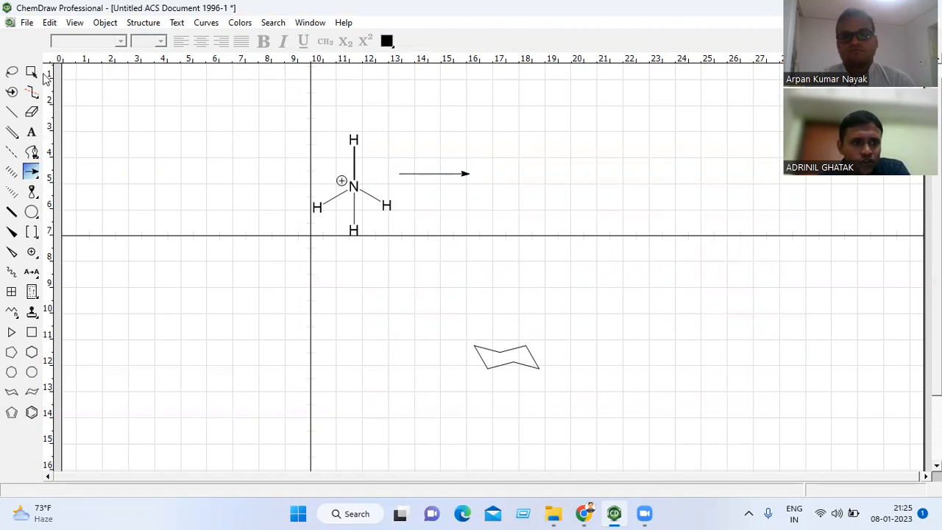
{"action": "left_click", "coordinate": [12, 71]}
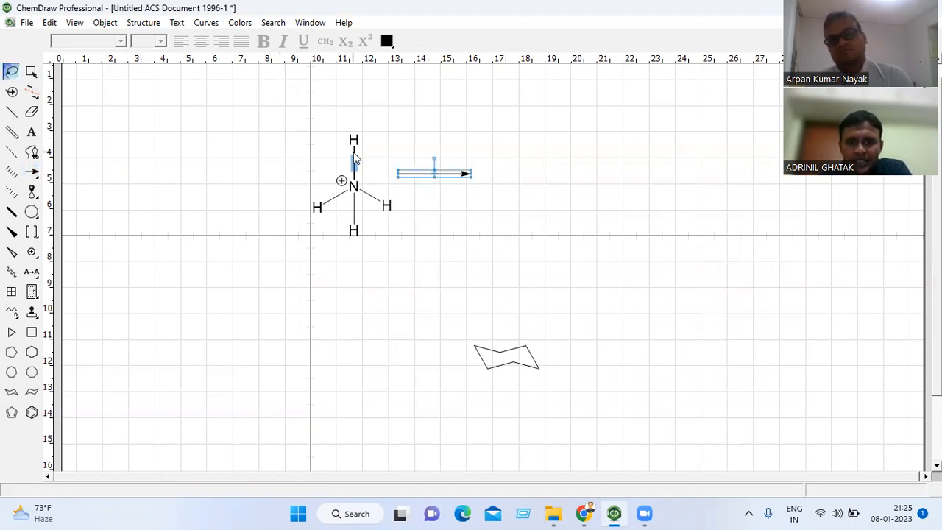
Step: Set the reaction arrow's line width to 0.051 cm in its object settings
{"action": "right_click", "coordinate": [431, 179]}
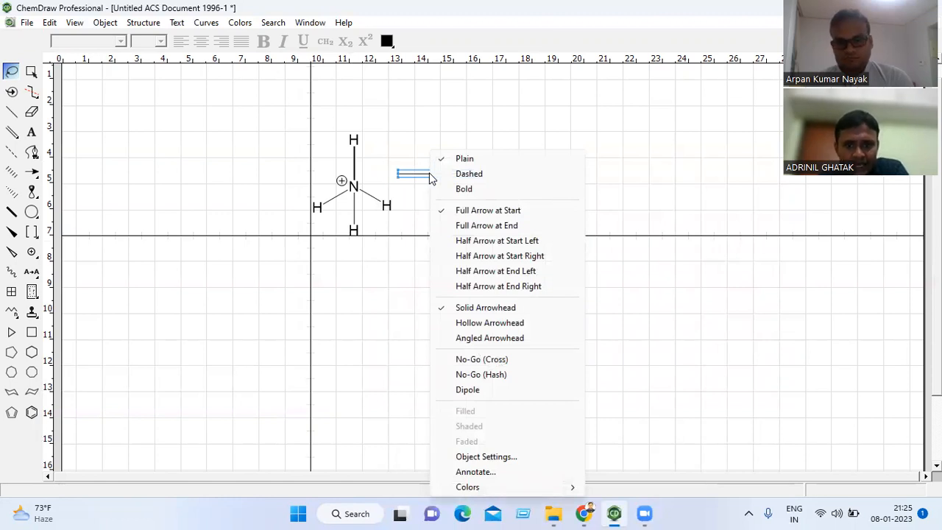
{"action": "left_click", "coordinate": [501, 461]}
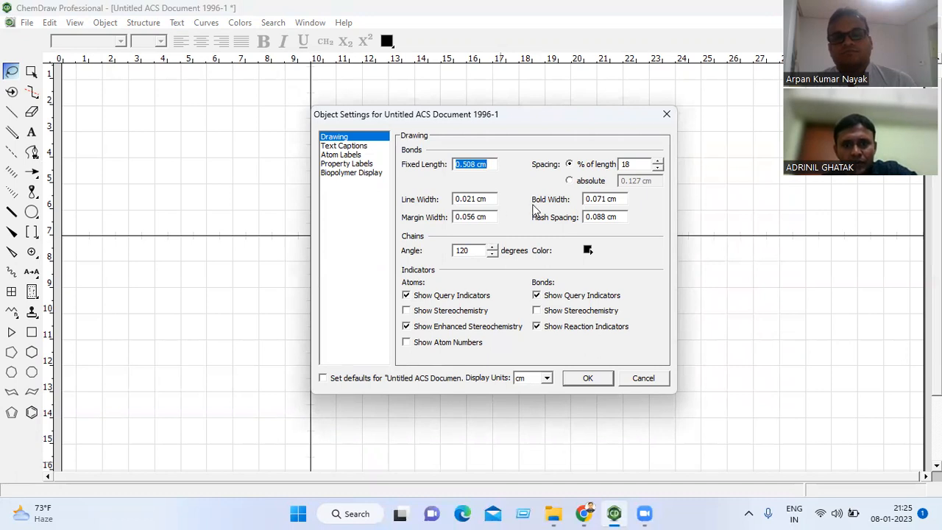
{"action": "left_click", "coordinate": [473, 202]}
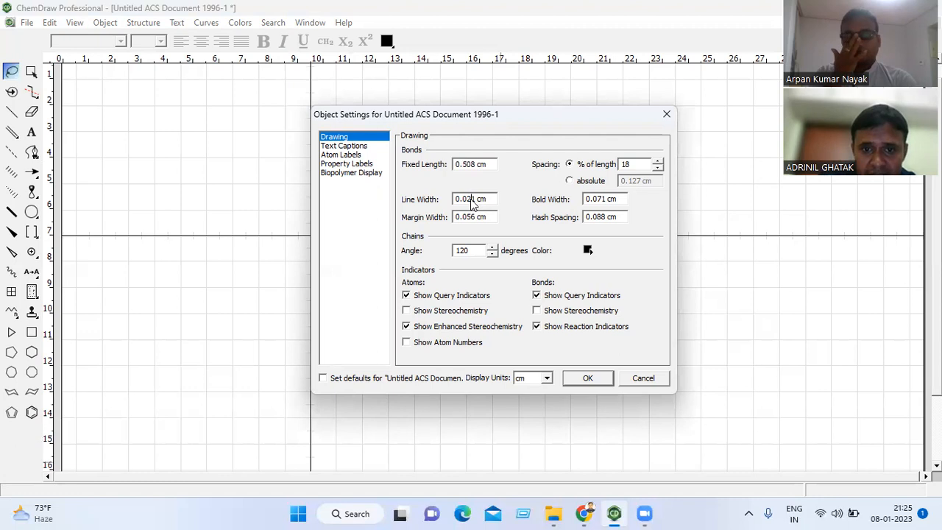
{"action": "key", "text": "BackSpace"}
{"action": "type", "text": "5"}
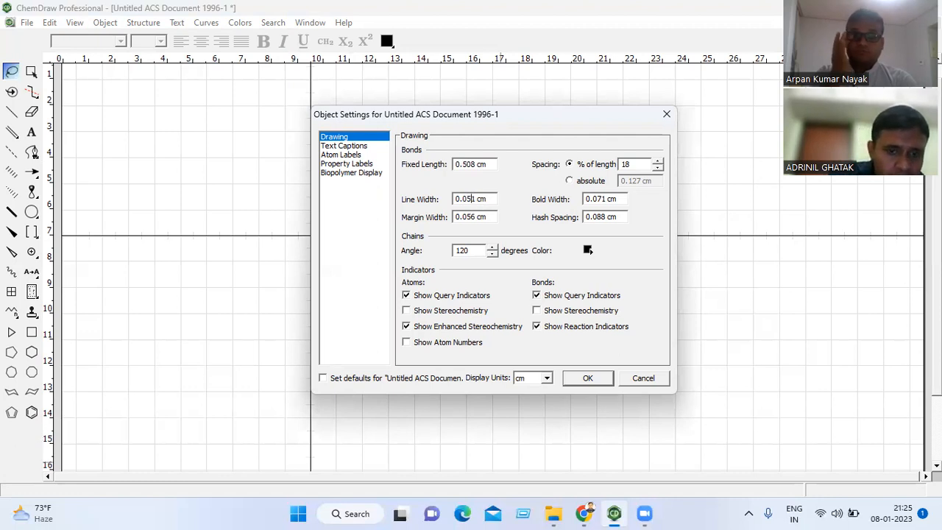
{"action": "left_click", "coordinate": [588, 378]}
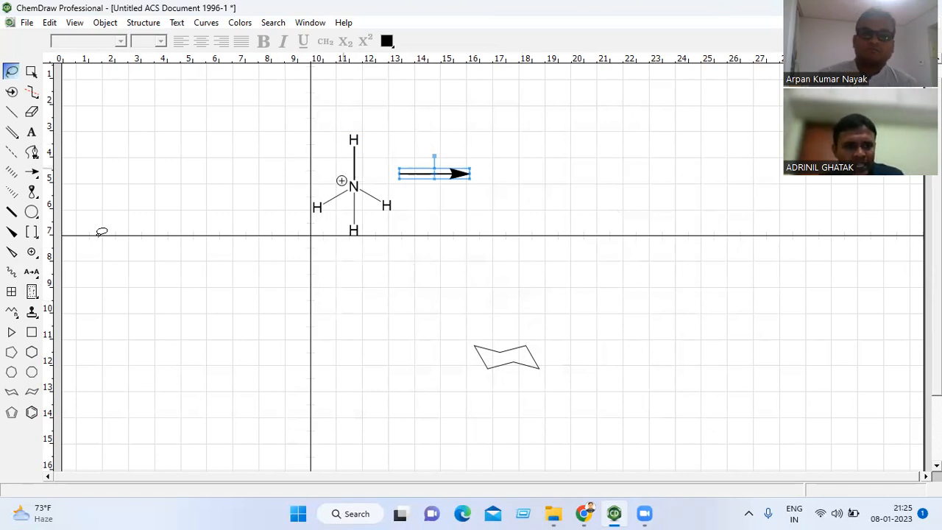
Step: Change the ammonium ion's upper N–H bond to a solid wedge and its right N–H bond to a hashed wedge
{"action": "left_click", "coordinate": [11, 232]}
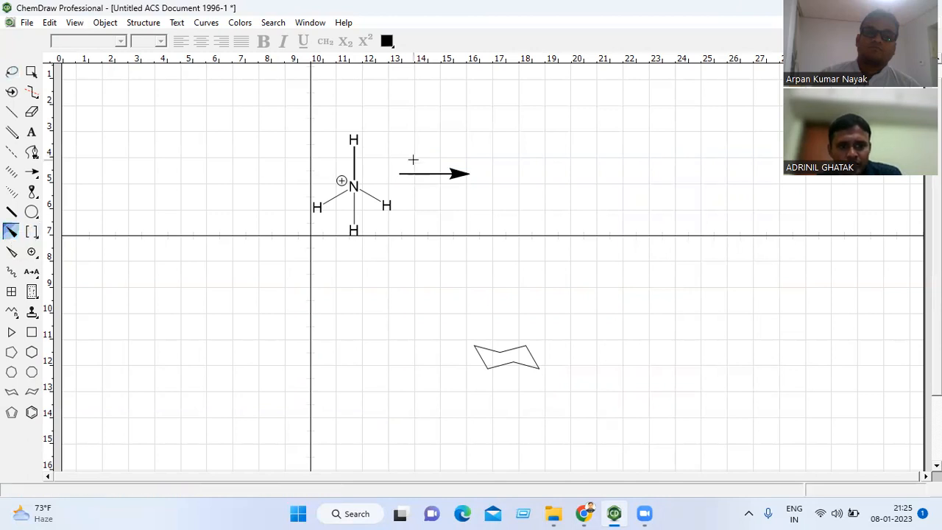
{"action": "left_click", "coordinate": [353, 162]}
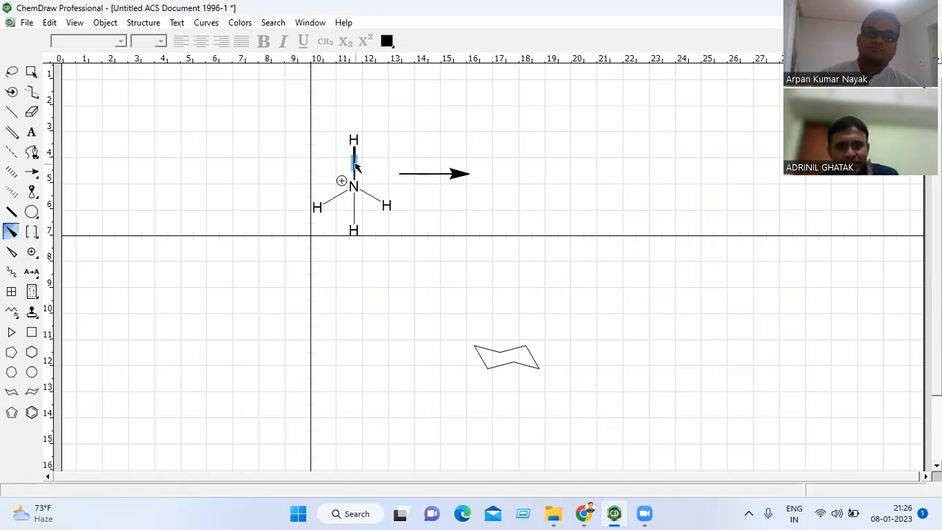
{"action": "left_click", "coordinate": [12, 193]}
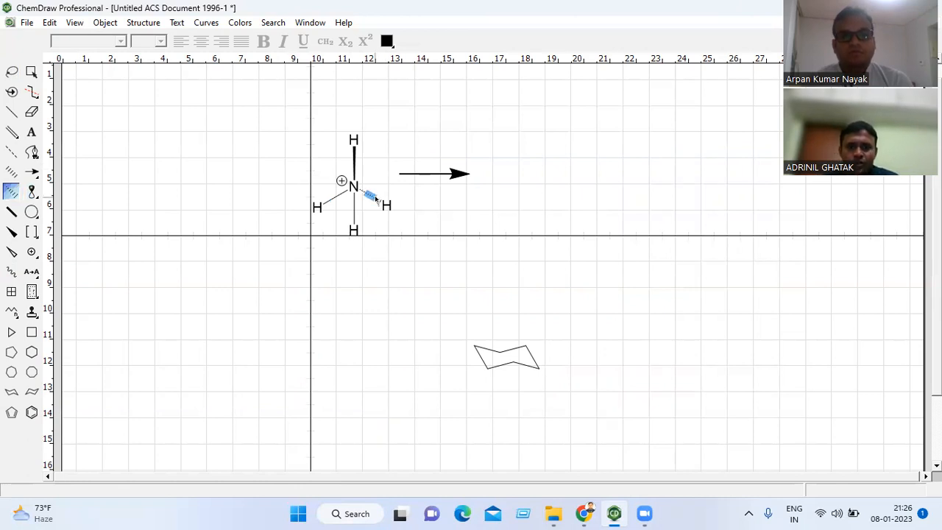
{"action": "left_click", "coordinate": [372, 196]}
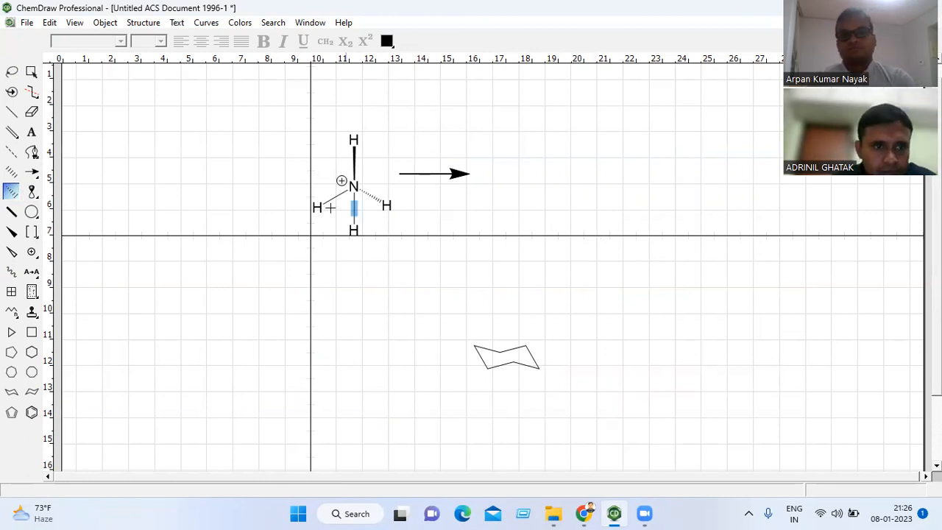
Step: Delete the ammonium ion, the reaction arrow and the cyclohexane chair ring from the page
{"action": "left_click", "coordinate": [12, 75]}
{"action": "mouse_move", "coordinate": [512, 167]}
{"action": "left_mouse_down"}
{"action": "mouse_move", "coordinate": [408, 122]}
{"action": "mouse_move", "coordinate": [307, 145]}
{"action": "mouse_move", "coordinate": [280, 209]}
{"action": "mouse_move", "coordinate": [406, 274]}
{"action": "left_mouse_up"}
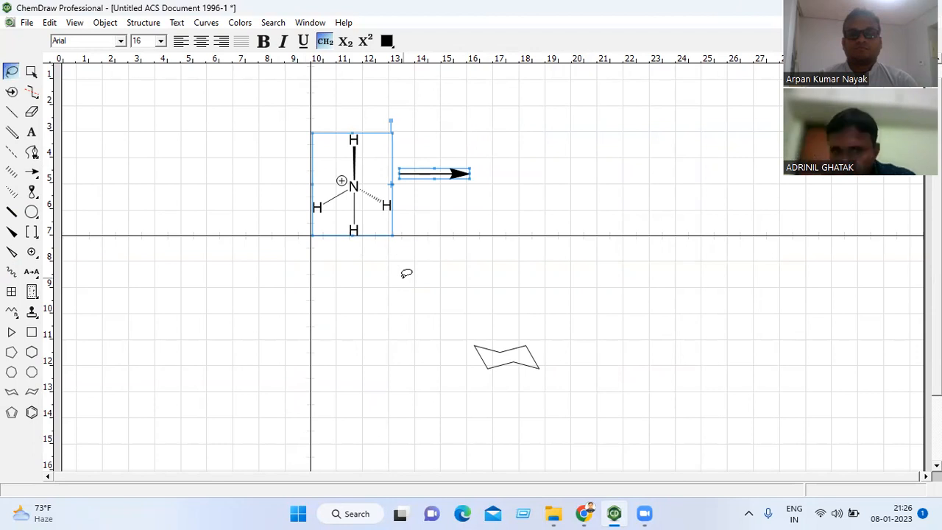
{"action": "key", "text": "Delete"}
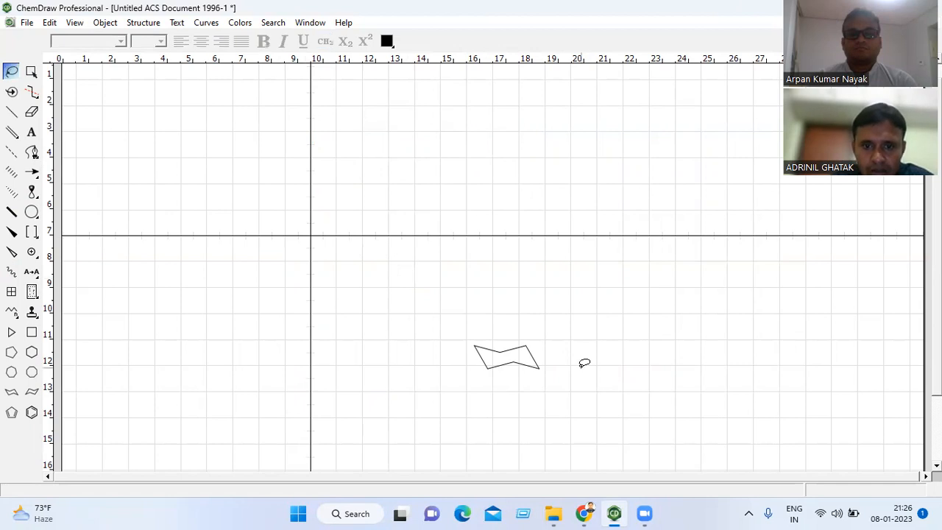
{"action": "mouse_move", "coordinate": [563, 348]}
{"action": "left_mouse_down"}
{"action": "mouse_move", "coordinate": [471, 314]}
{"action": "mouse_move", "coordinate": [488, 409]}
{"action": "mouse_move", "coordinate": [571, 357]}
{"action": "mouse_move", "coordinate": [576, 328]}
{"action": "left_mouse_up"}
{"action": "key", "text": "Delete"}
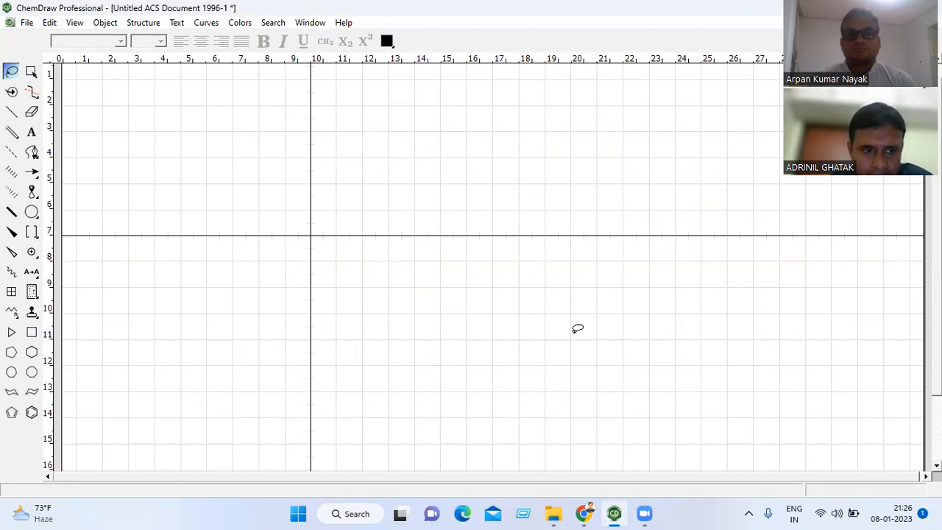
Step: Add the text caption "Bnezene" in the upper left area of the empty page
{"action": "left_click", "coordinate": [29, 135]}
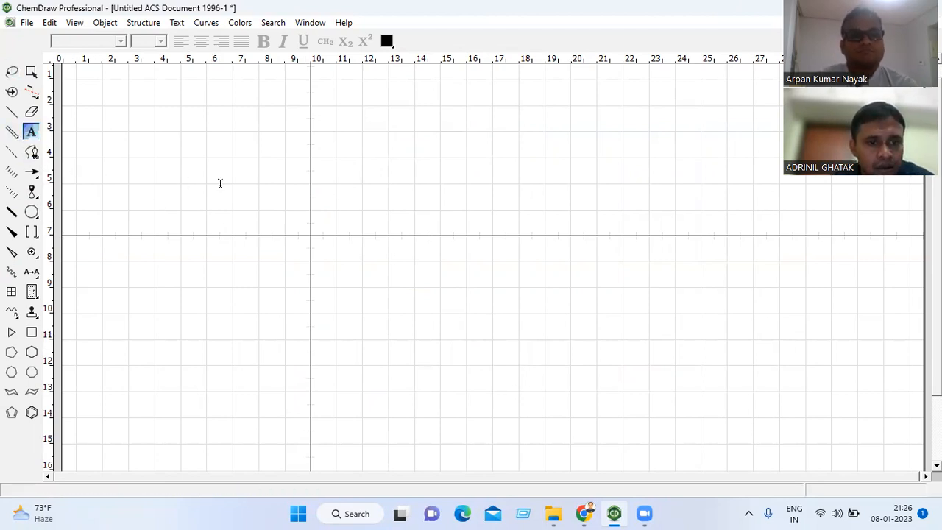
{"action": "left_click", "coordinate": [194, 179]}
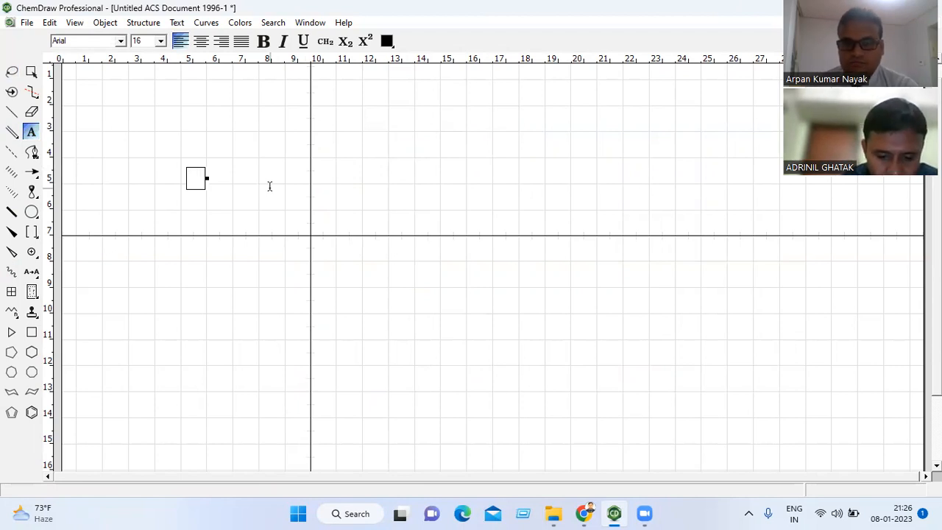
{"action": "type", "text": "Bn"}
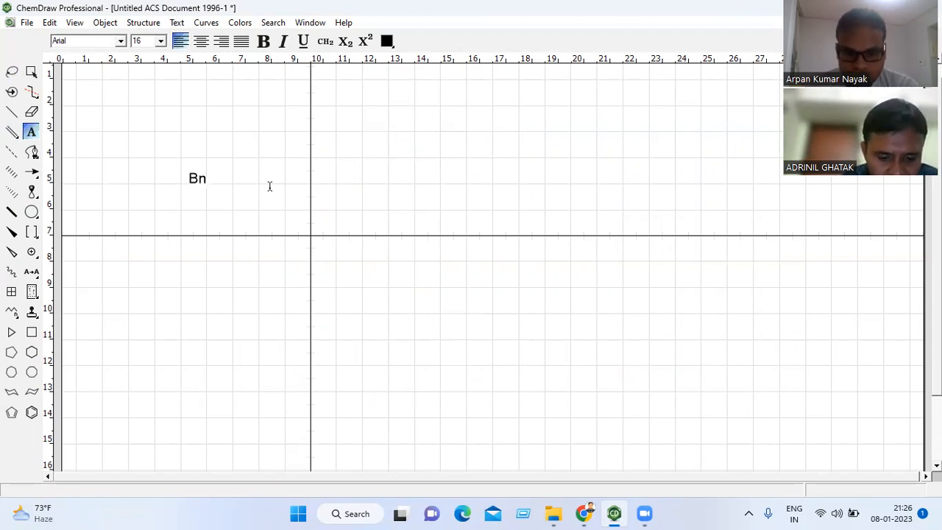
{"action": "type", "text": "ezene"}
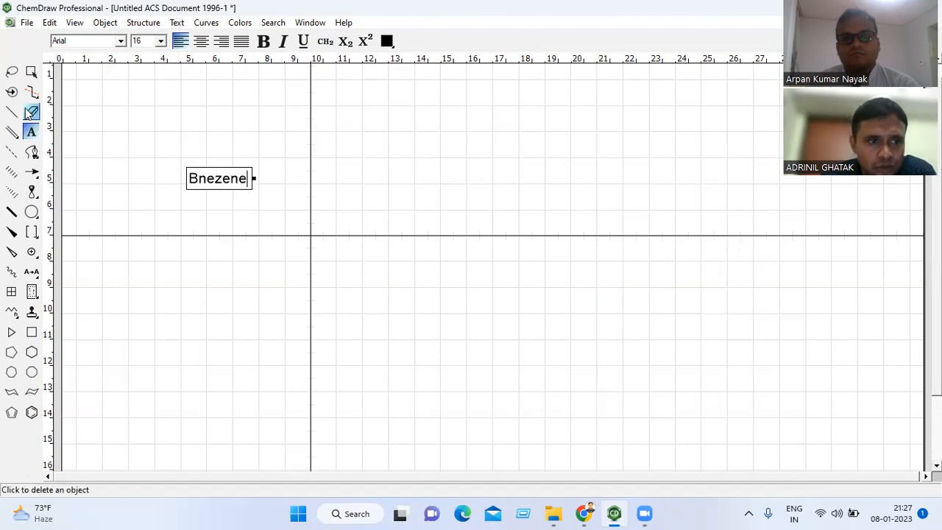
Step: Select the "Bnezene" caption and convert the name to a structure
{"action": "left_click", "coordinate": [11, 71]}
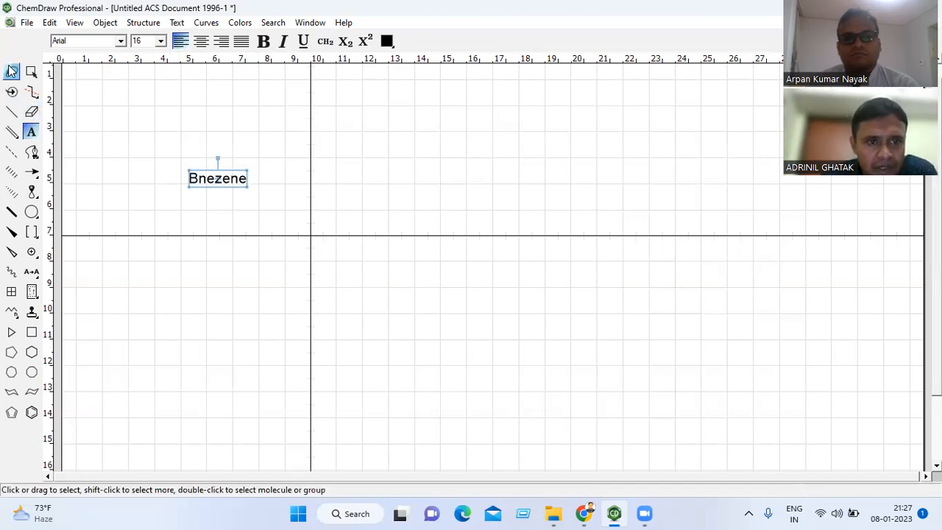
{"action": "left_click", "coordinate": [144, 22]}
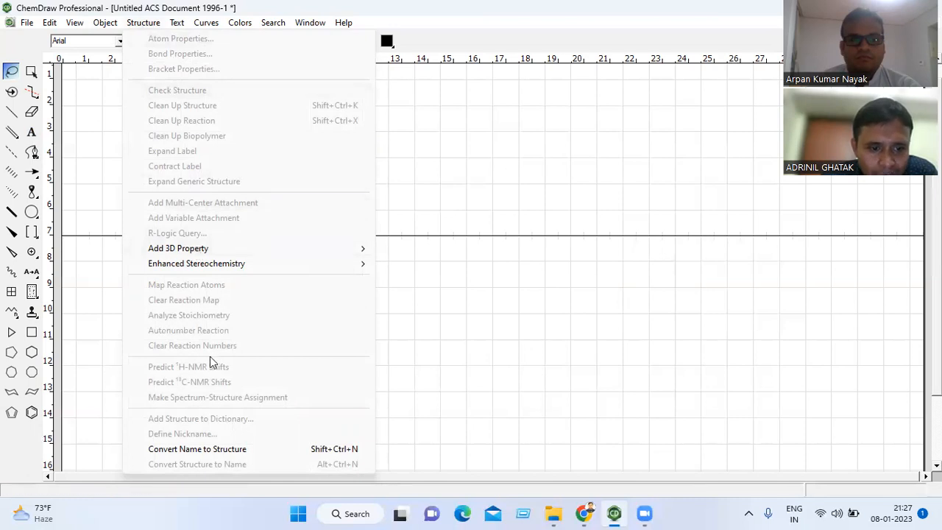
{"action": "left_click", "coordinate": [197, 449]}
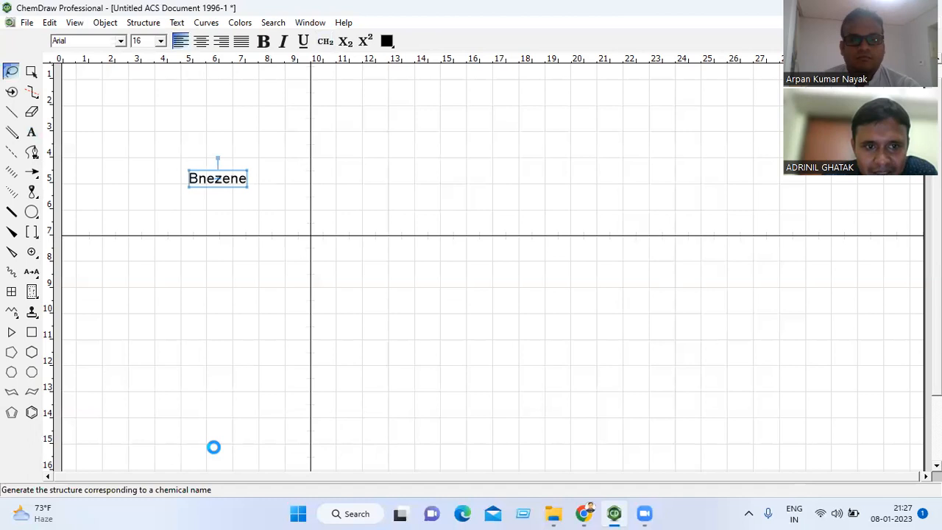
Step: Correct the spelling of the "Bnezene" caption to "Benzene"
{"action": "left_click", "coordinate": [573, 304]}
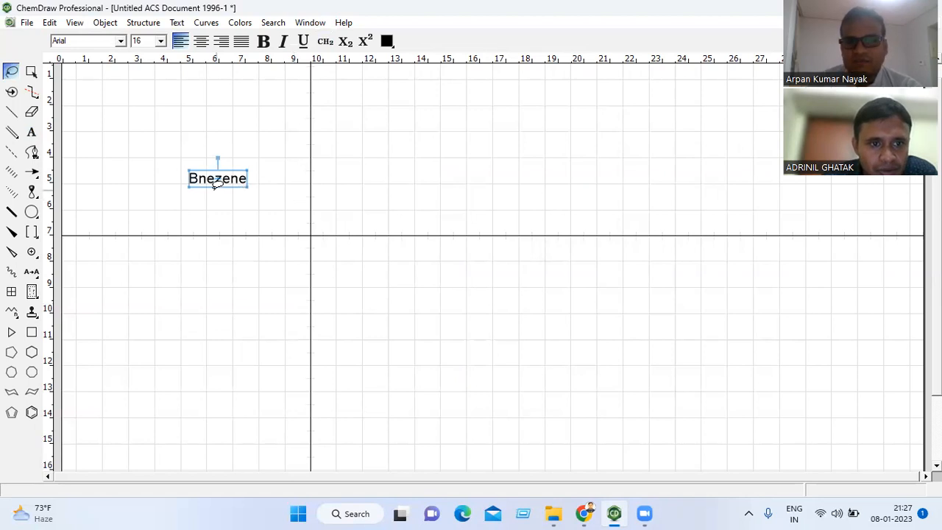
{"action": "left_click", "coordinate": [29, 133]}
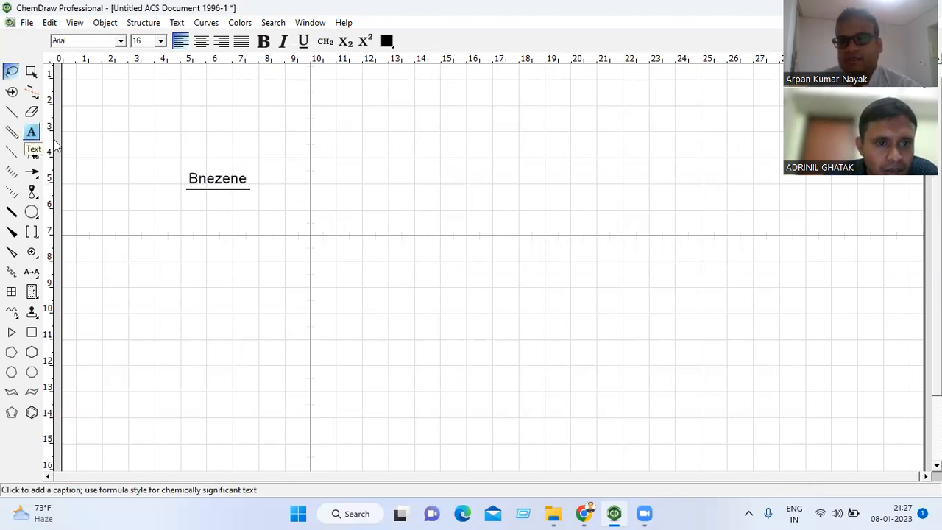
{"action": "left_click", "coordinate": [207, 178]}
{"action": "key", "text": "Delete"}
{"action": "key", "text": "Right"}
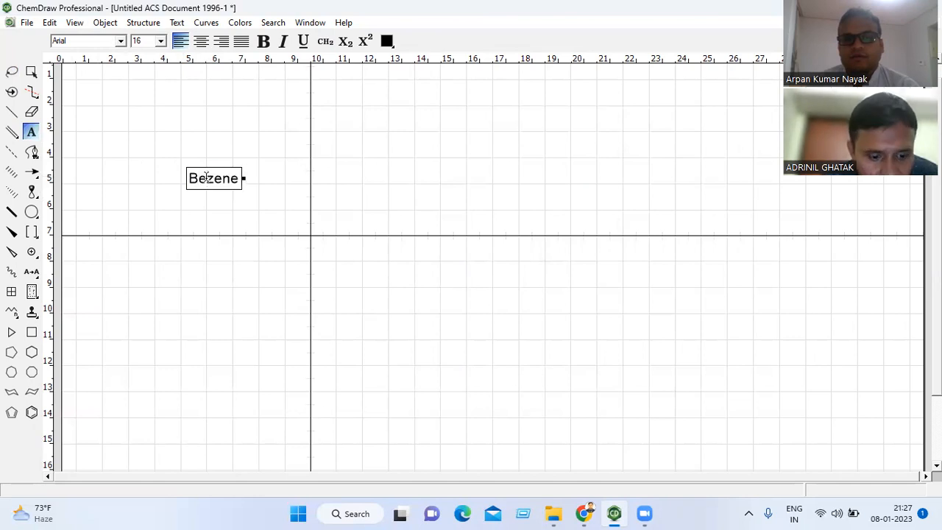
{"action": "type", "text": "nezen"}
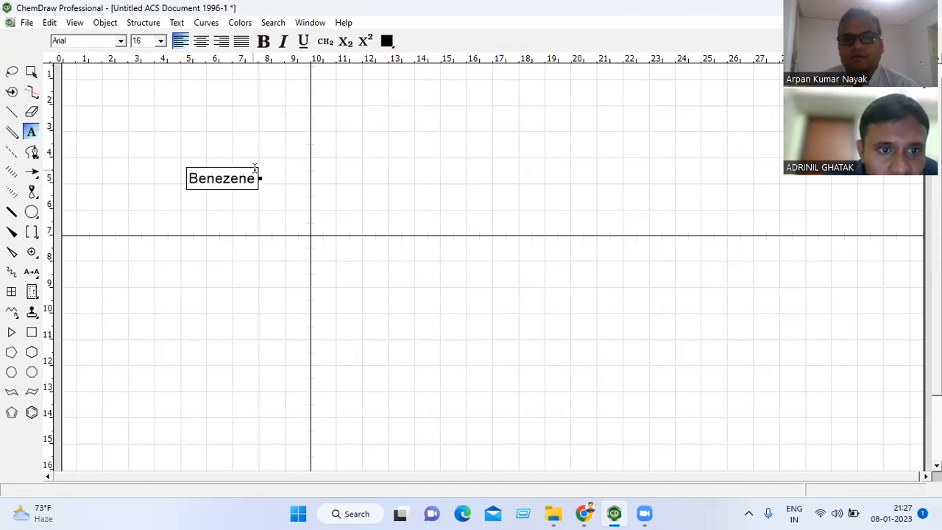
{"action": "key", "text": "Delete"}
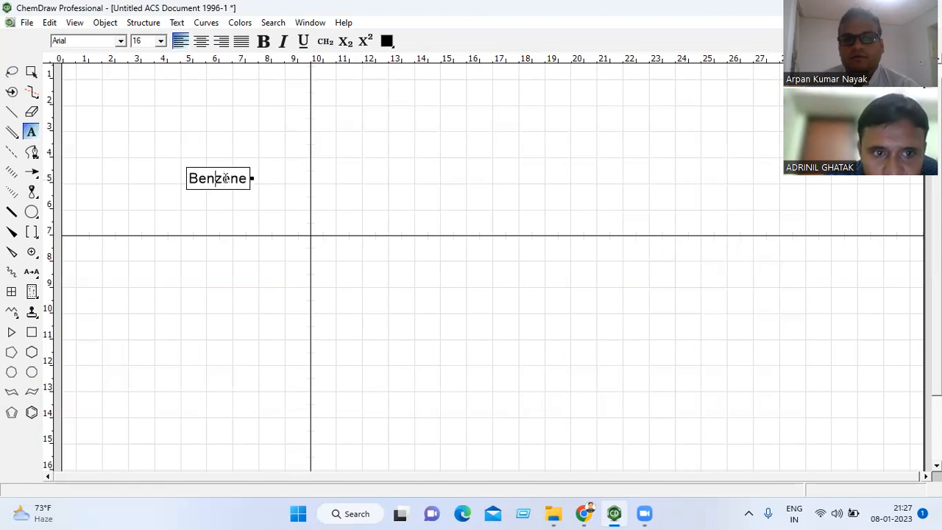
{"action": "left_click", "coordinate": [246, 212]}
Step: Select the corrected "Benzene" caption and convert the name to a structure
{"action": "left_click", "coordinate": [11, 72]}
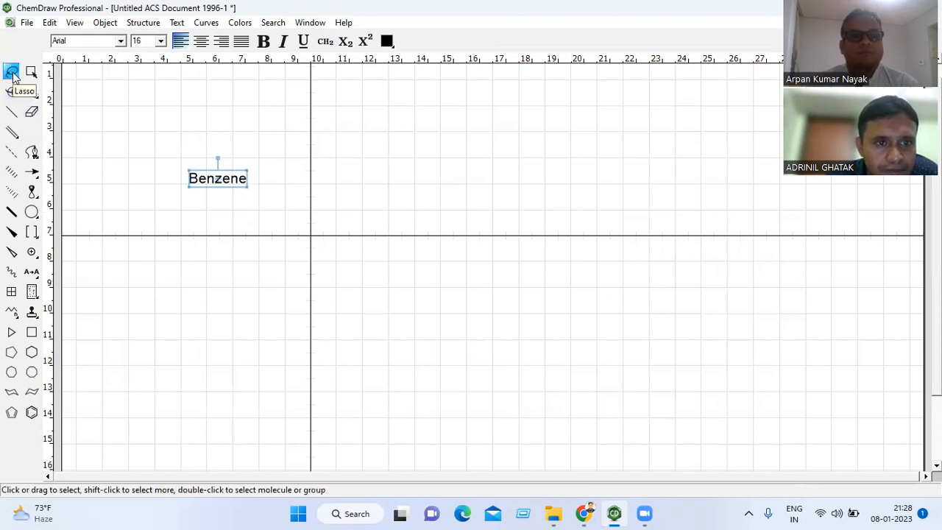
{"action": "left_click", "coordinate": [153, 23]}
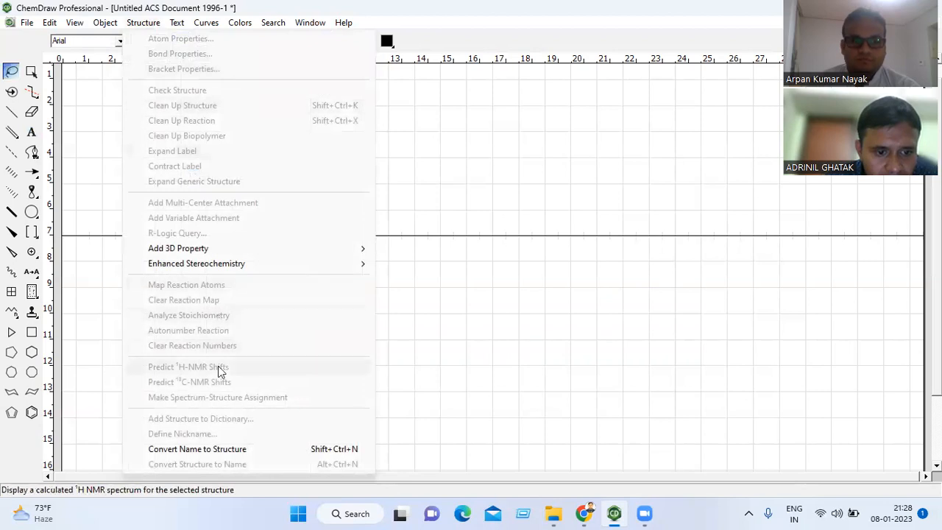
{"action": "left_click", "coordinate": [216, 447]}
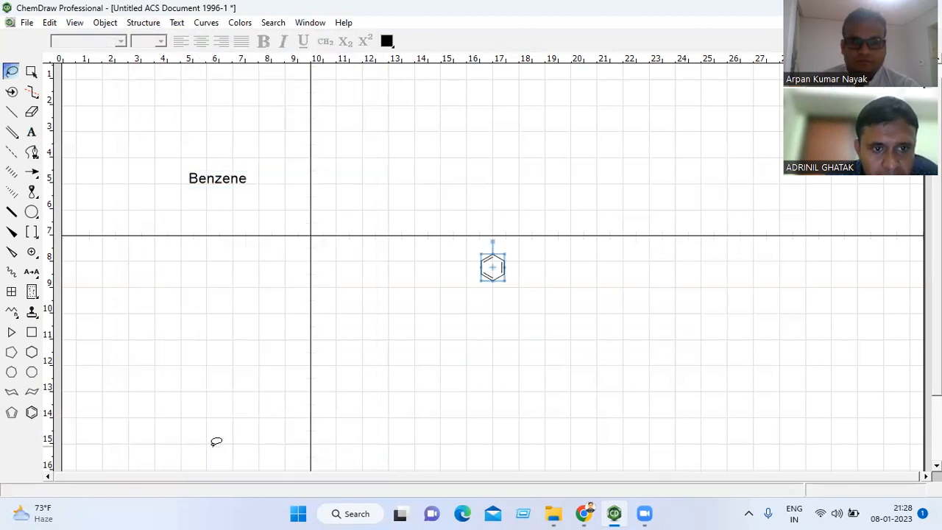